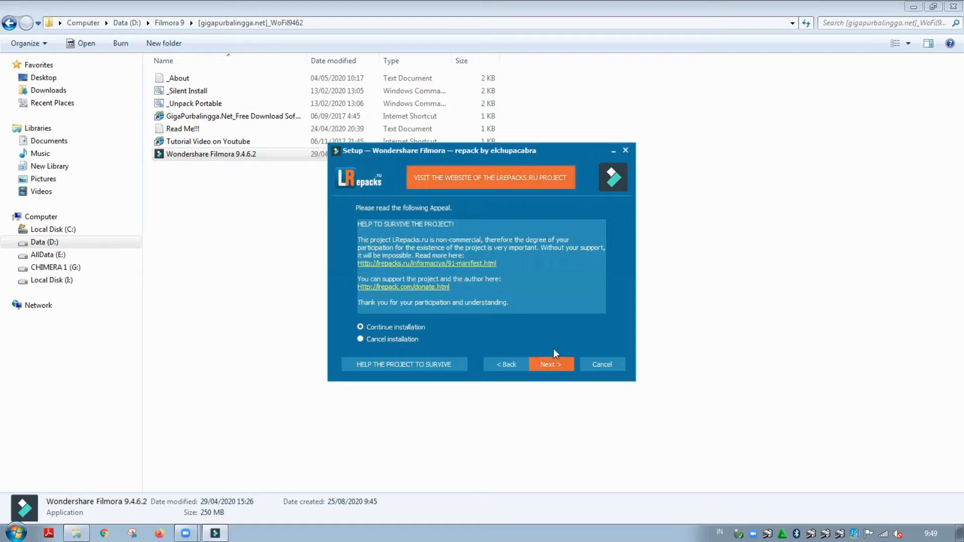
Continue the Wondershare Filmora setup with the install folder C:\Program Files\Wondershare\Filmora9 and the Start Menu folder Wondershare Filmora, and proceed past the additional tasks
{"action": "left_click", "coordinate": [553, 367]}
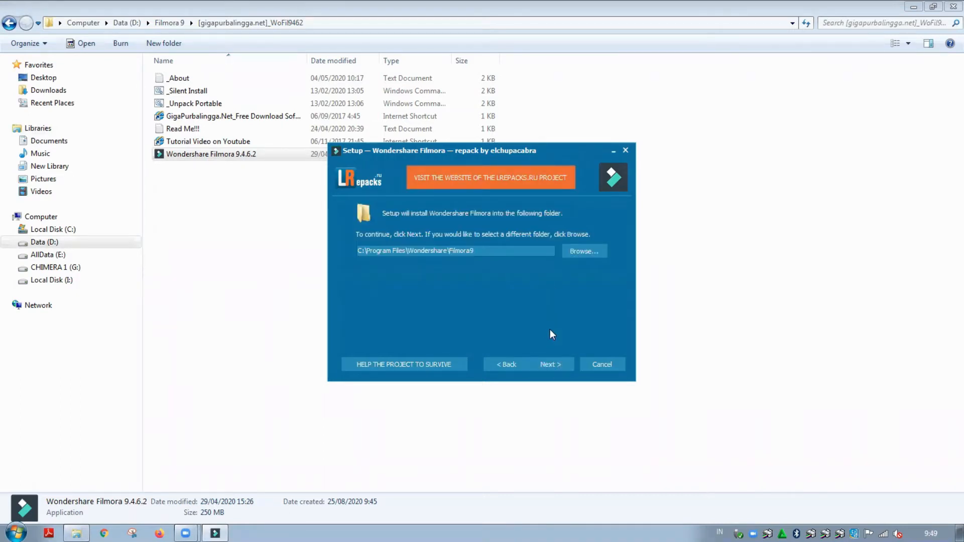
{"action": "left_click", "coordinate": [552, 366]}
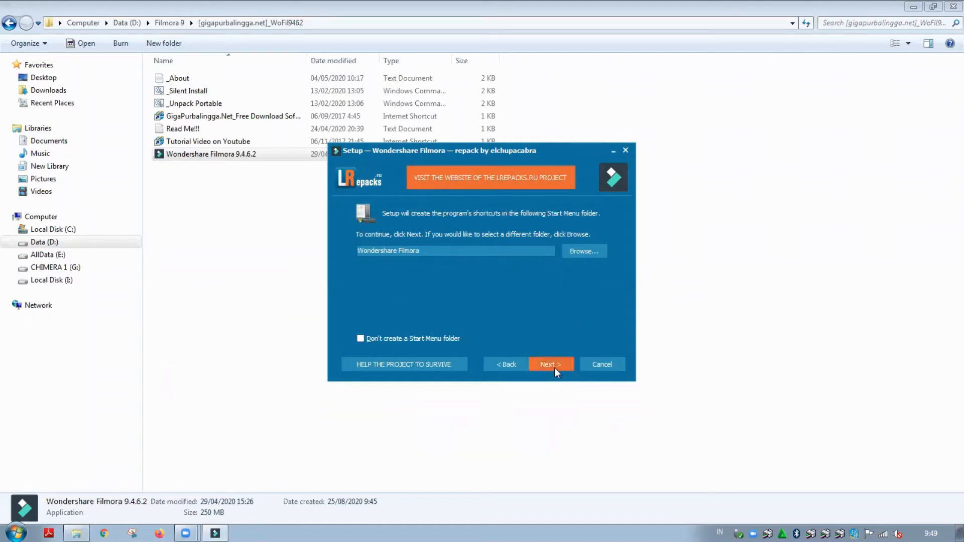
{"action": "left_click", "coordinate": [554, 366]}
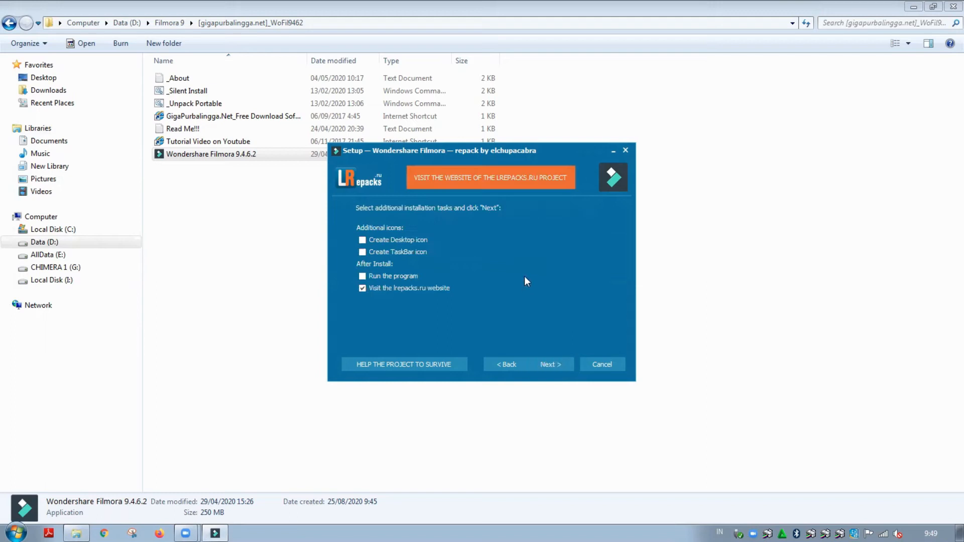
{"action": "left_click", "coordinate": [549, 368]}
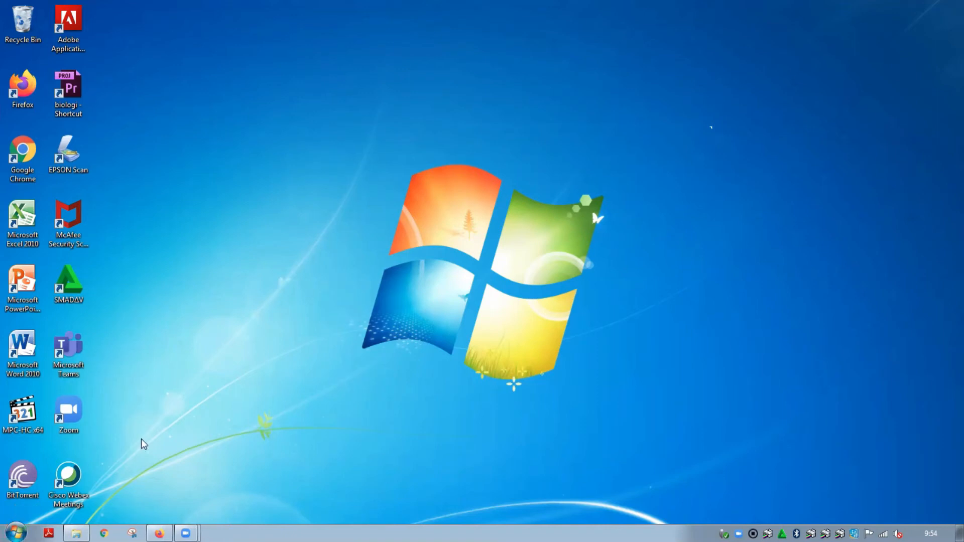
Search the computer's programs for "wonder" and launch Wondershare Filmora Scrn
{"action": "left_click", "coordinate": [16, 532]}
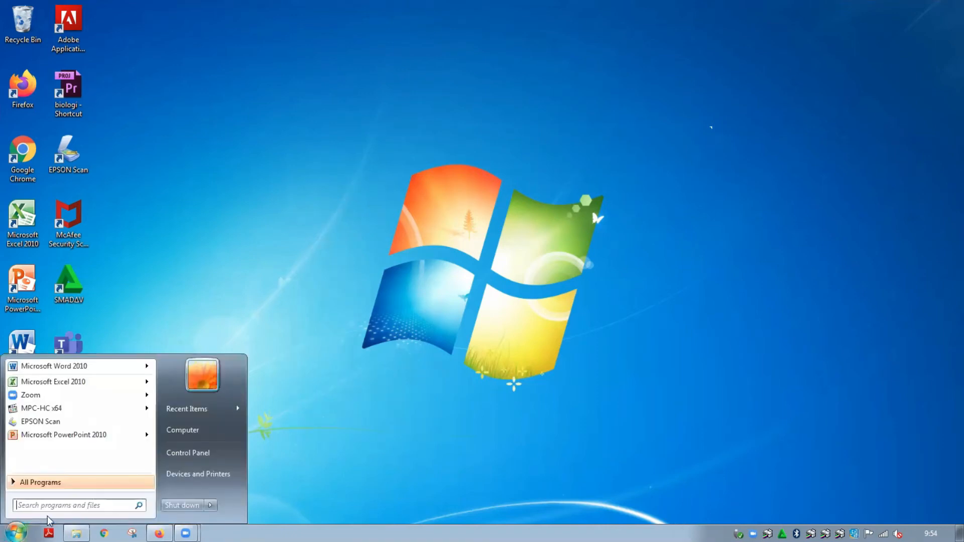
{"action": "type", "text": "wonder"}
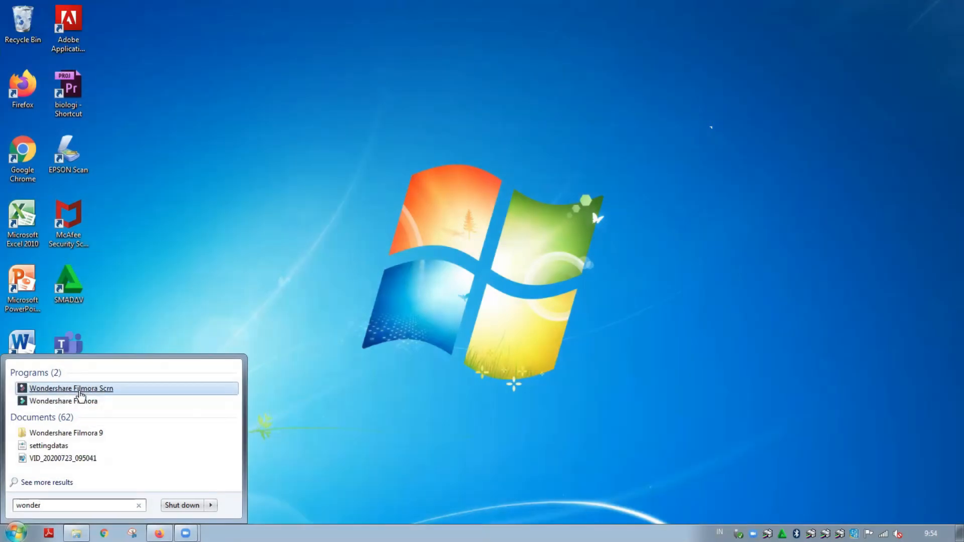
{"action": "left_click", "coordinate": [81, 392]}
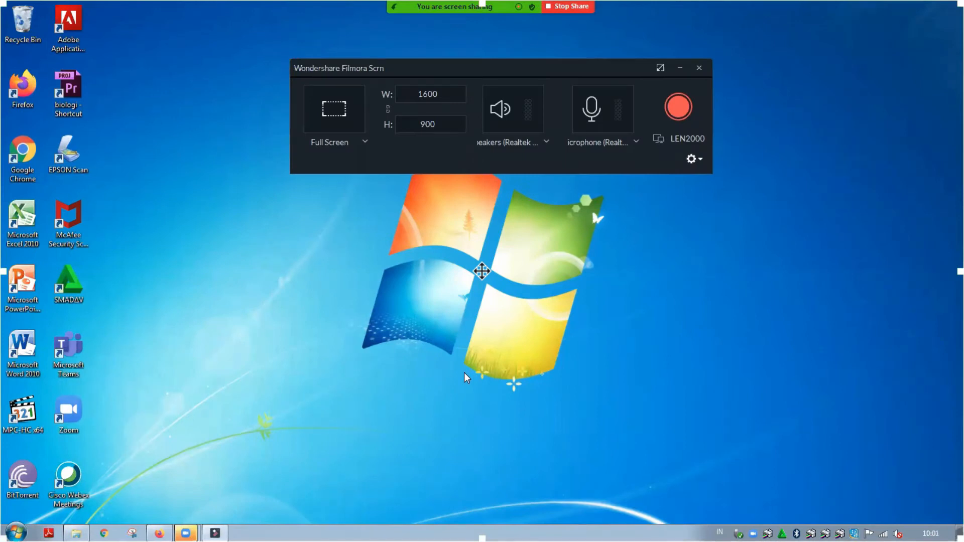
Expand the screen recorder's settings and examine the microphone sources, the save folder and the mouse click highlight options
{"action": "left_click", "coordinate": [702, 159]}
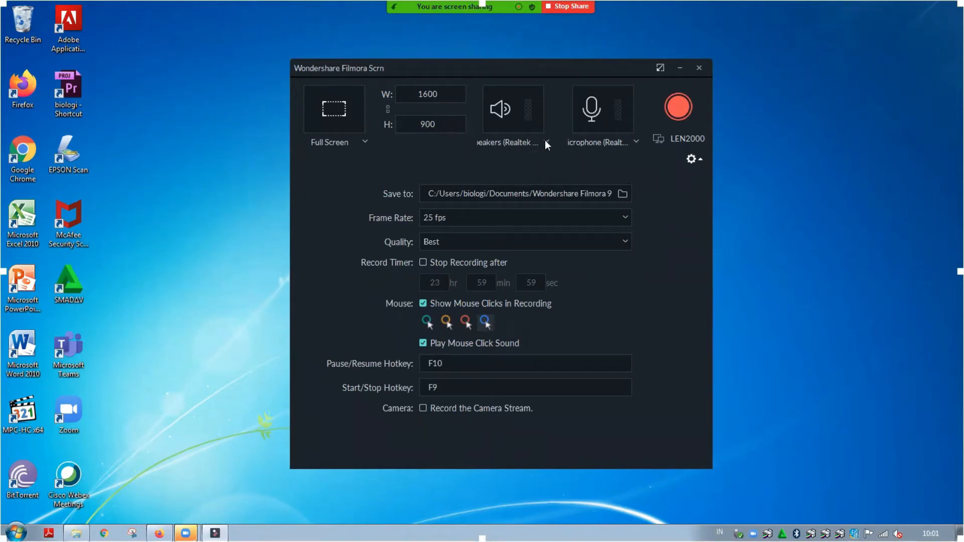
{"action": "left_click", "coordinate": [634, 141]}
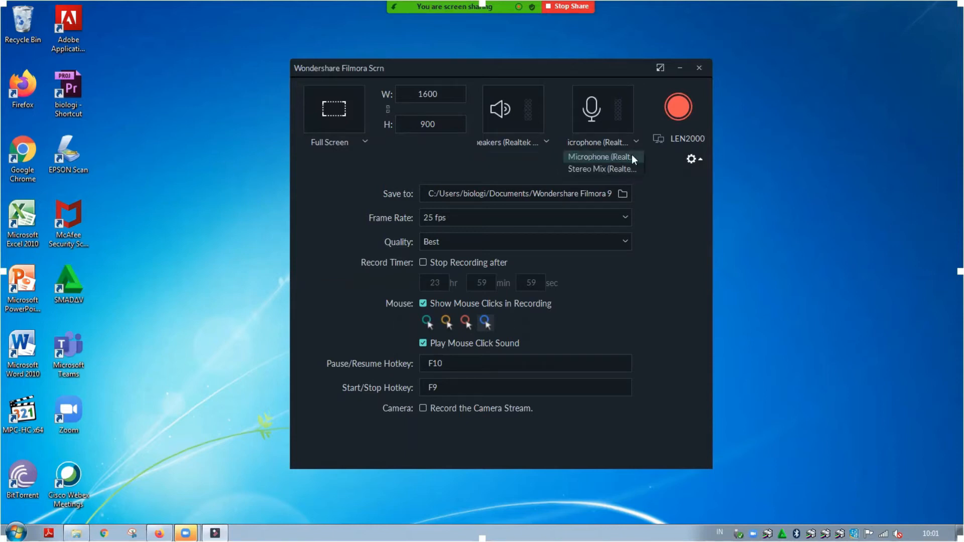
{"action": "left_click", "coordinate": [755, 199]}
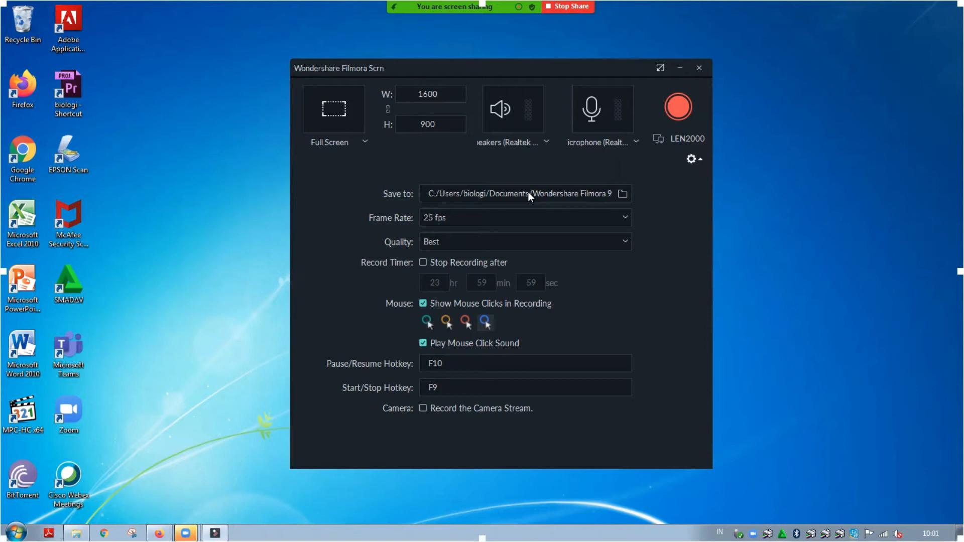
{"action": "left_click", "coordinate": [623, 193]}
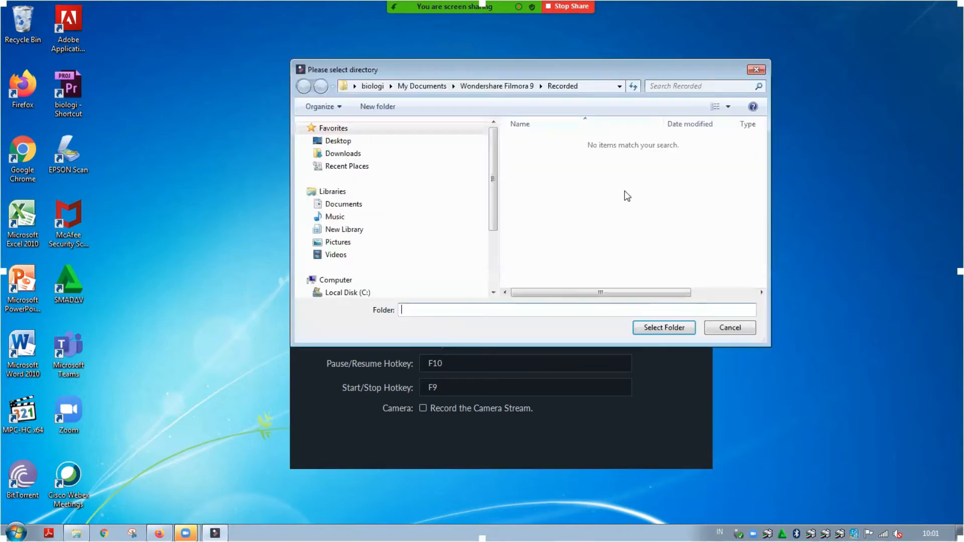
{"action": "left_click", "coordinate": [723, 329]}
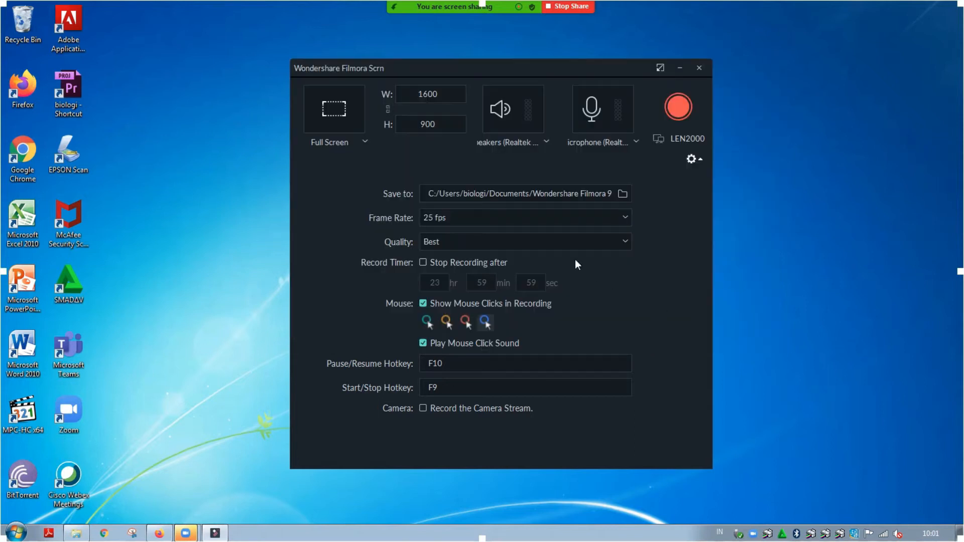
{"action": "left_click", "coordinate": [428, 322]}
Try recording the camera stream with a shrunken, repositioned preview, turn the camera option off again and close the screen recorder
{"action": "left_click", "coordinate": [422, 408]}
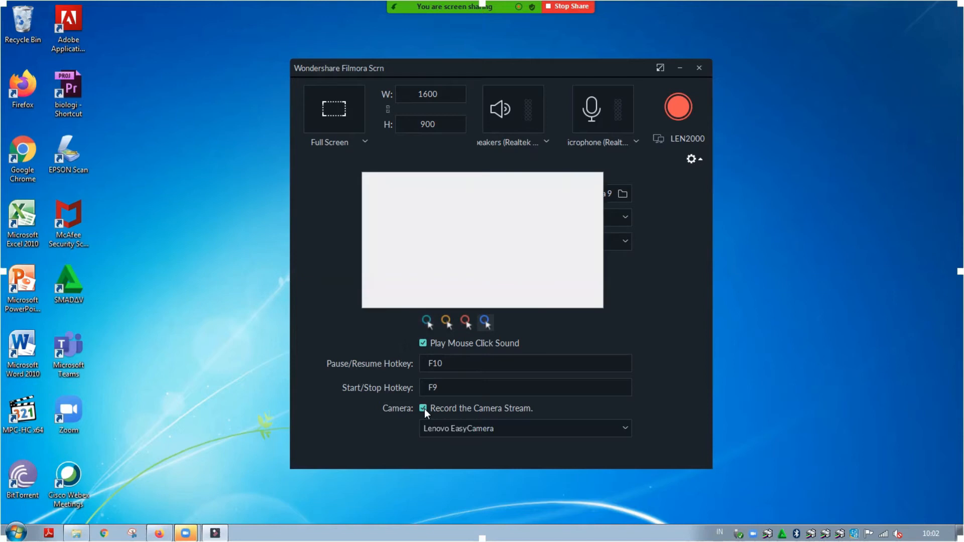
{"action": "left_click_drag", "start_coordinate": [457, 221], "coordinate": [813, 95]}
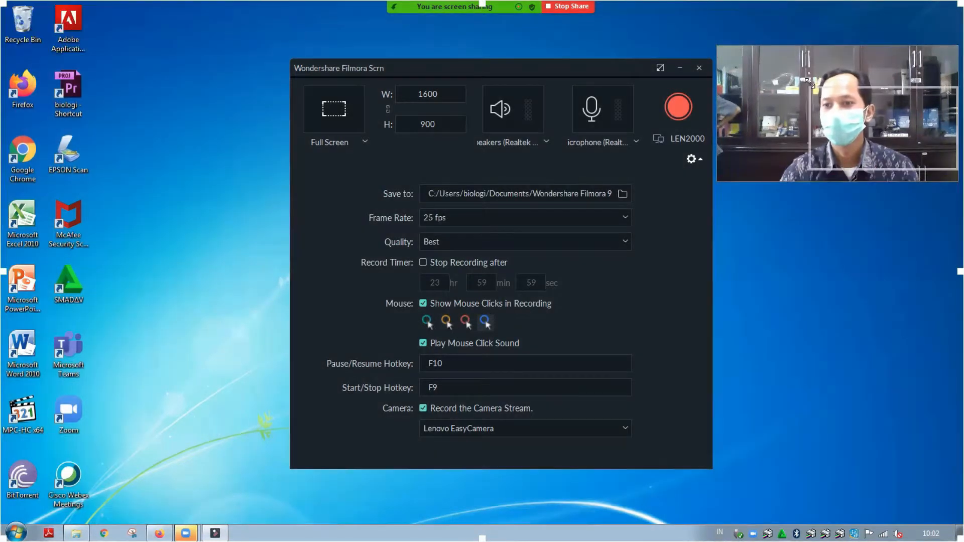
{"action": "left_click_drag", "start_coordinate": [717, 45], "coordinate": [808, 86]}
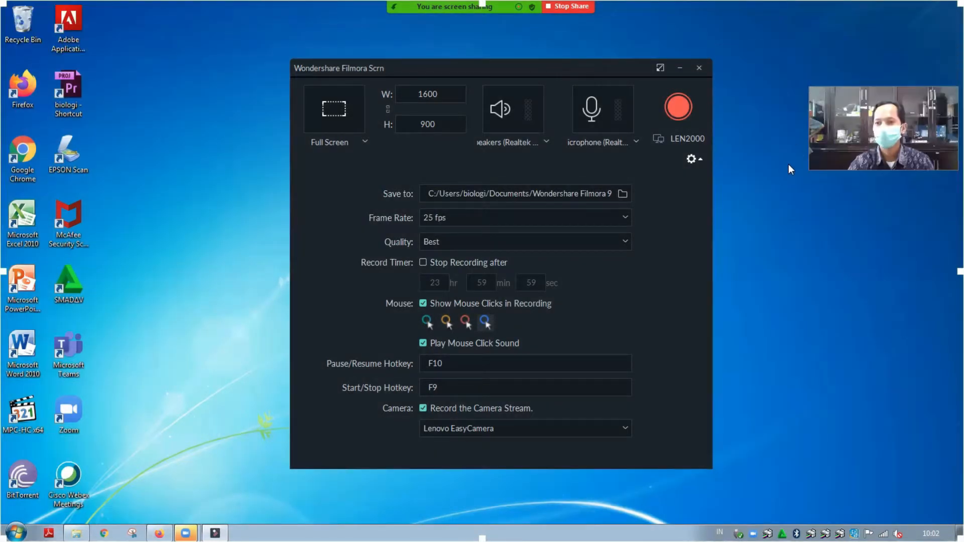
{"action": "left_click_drag", "start_coordinate": [888, 128], "coordinate": [153, 436]}
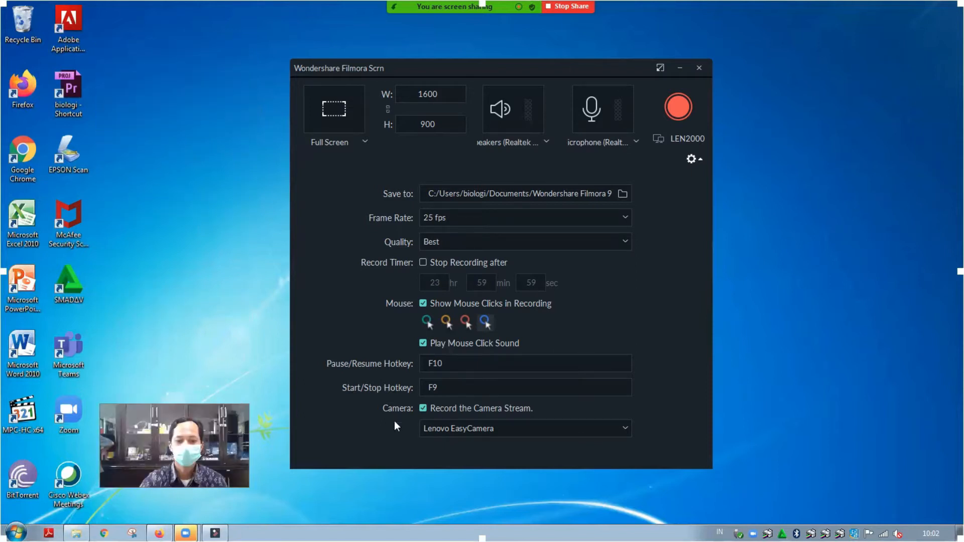
{"action": "left_click", "coordinate": [423, 408]}
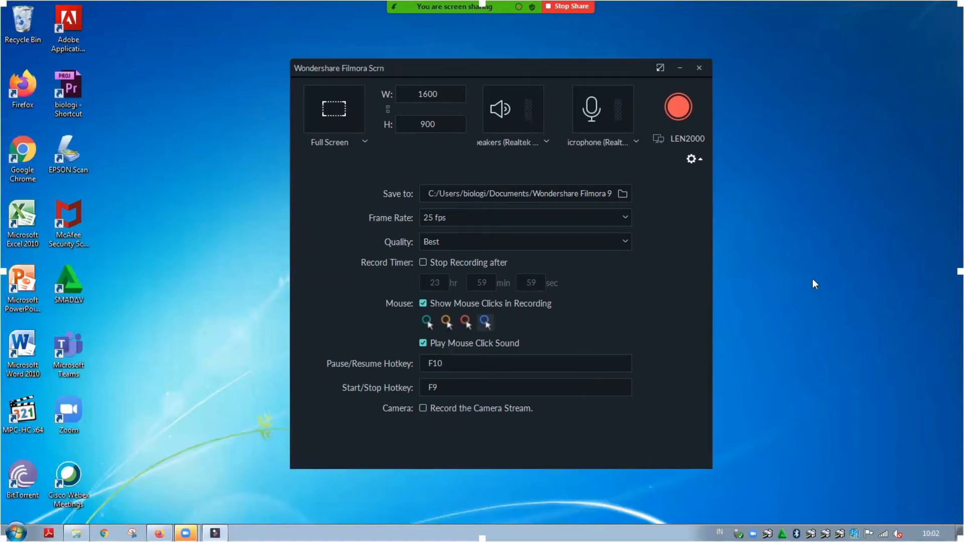
{"action": "left_click", "coordinate": [698, 67]}
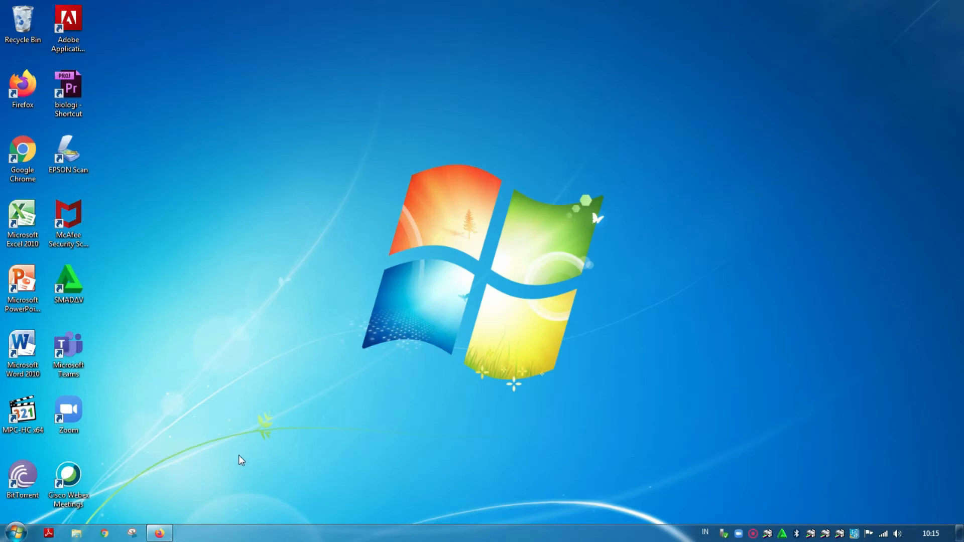
Search for "wonder", launch the Wondershare Filmora editor and dismiss the hardware requirements notice
{"action": "left_click", "coordinate": [16, 533]}
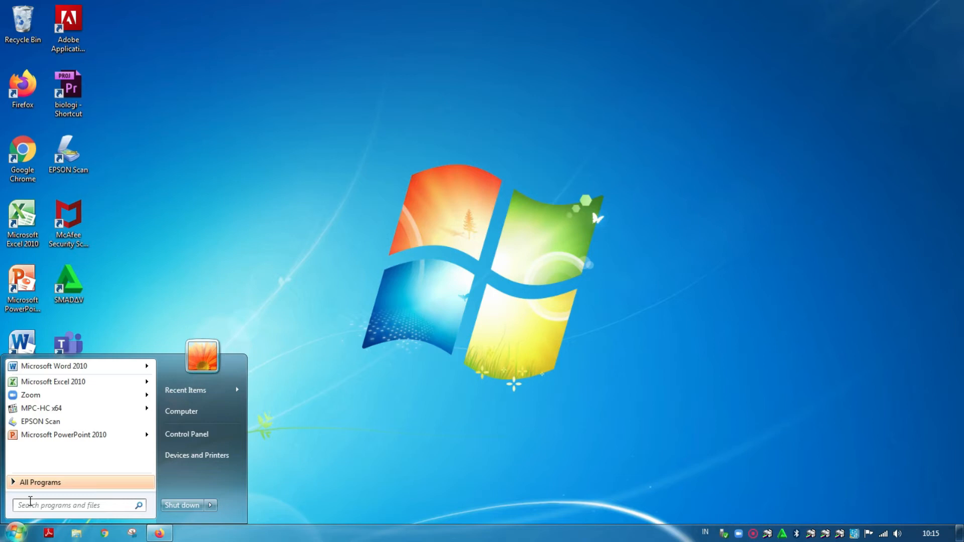
{"action": "type", "text": "wonder"}
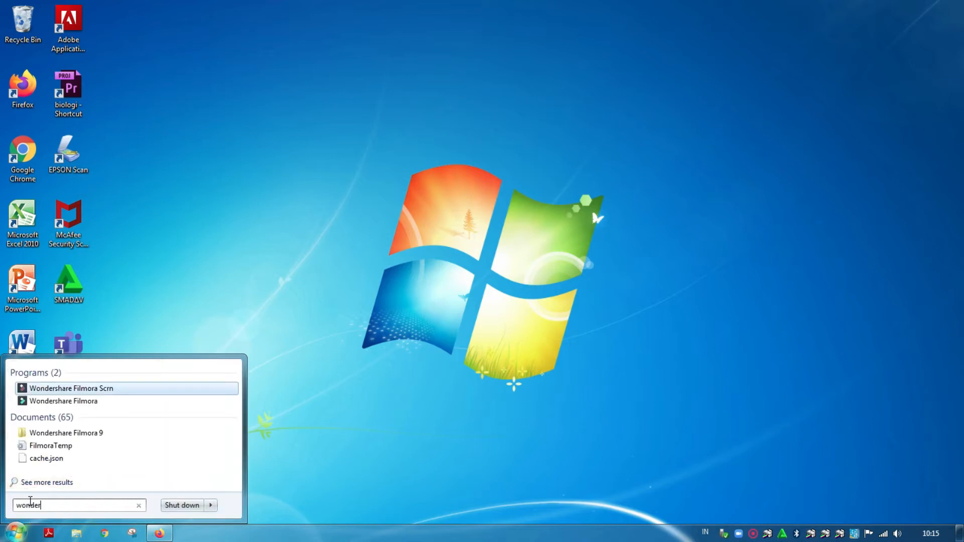
{"action": "left_click", "coordinate": [60, 401]}
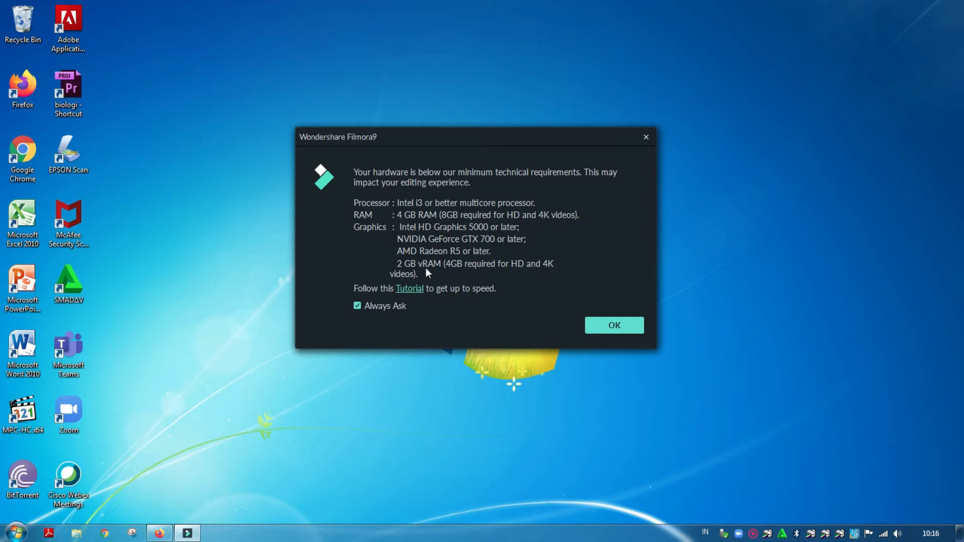
{"action": "left_click", "coordinate": [619, 328]}
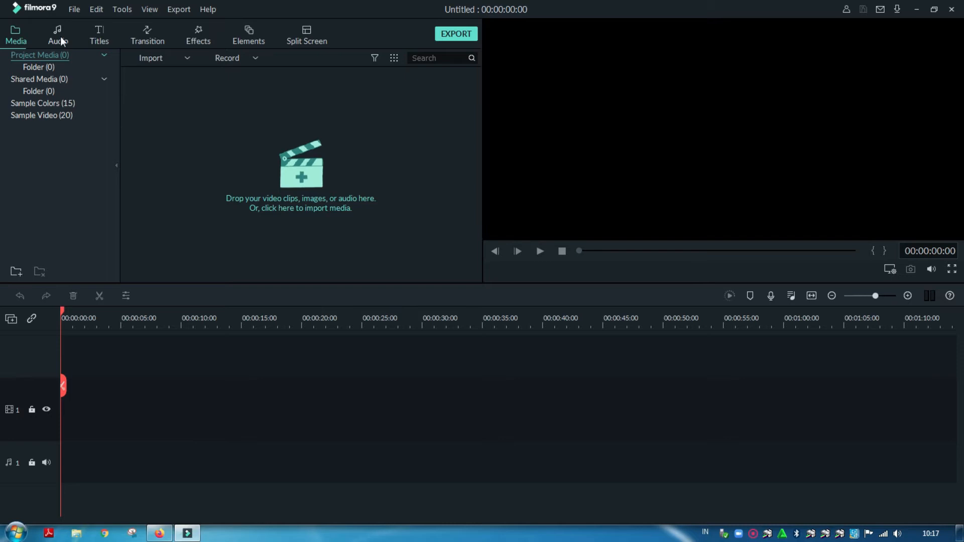
Look through the editor's audio, titles, transition, effects, elements and split screen libraries
{"action": "left_click", "coordinate": [99, 39]}
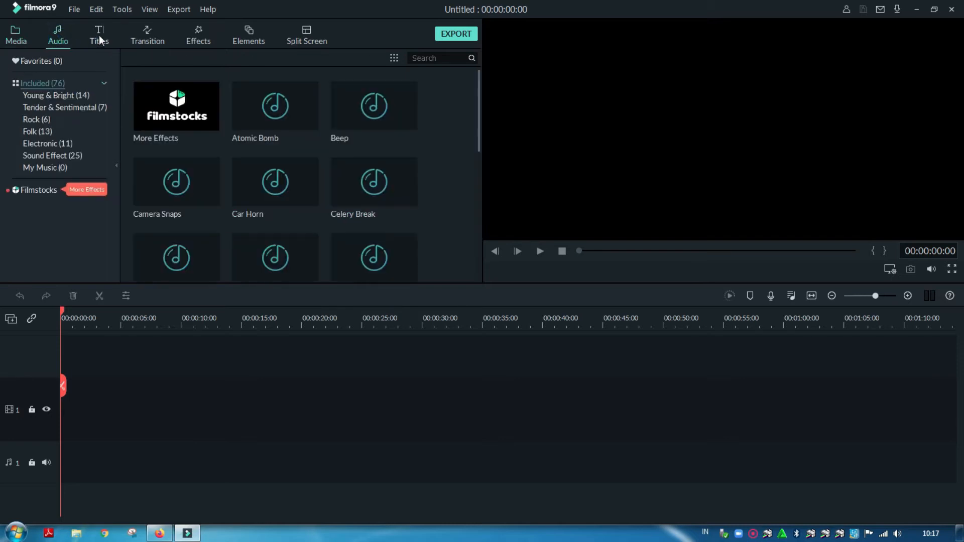
{"action": "left_click", "coordinate": [147, 38]}
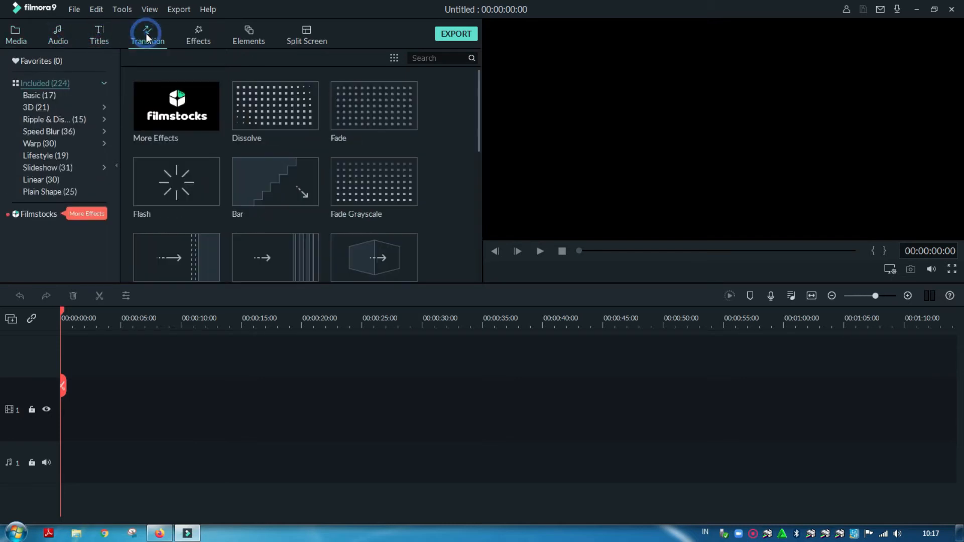
{"action": "left_click", "coordinate": [208, 34]}
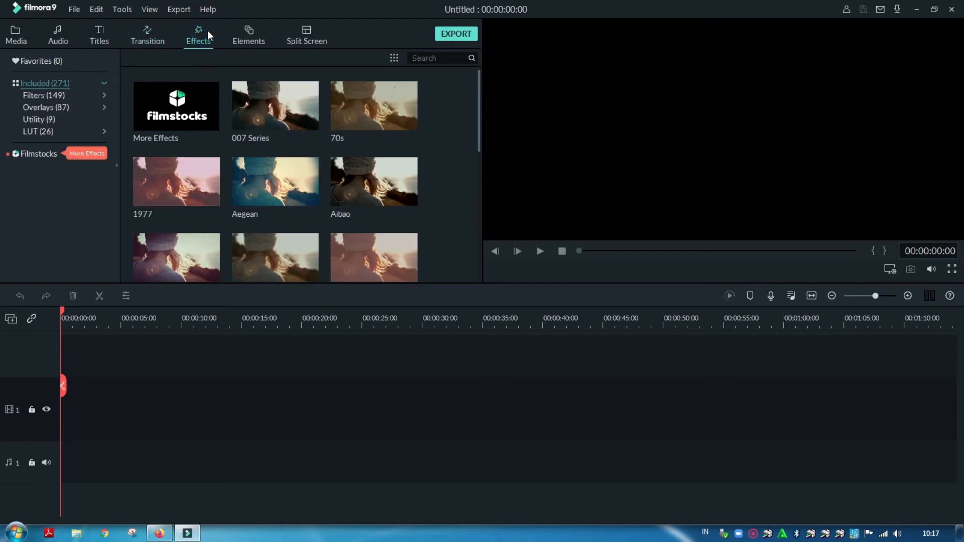
{"action": "left_click", "coordinate": [245, 37]}
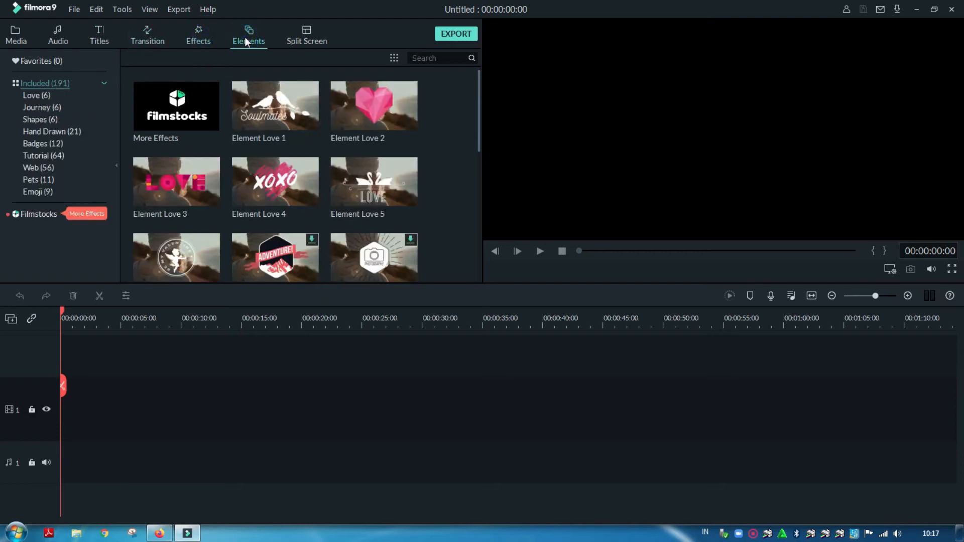
{"action": "left_click", "coordinate": [298, 38]}
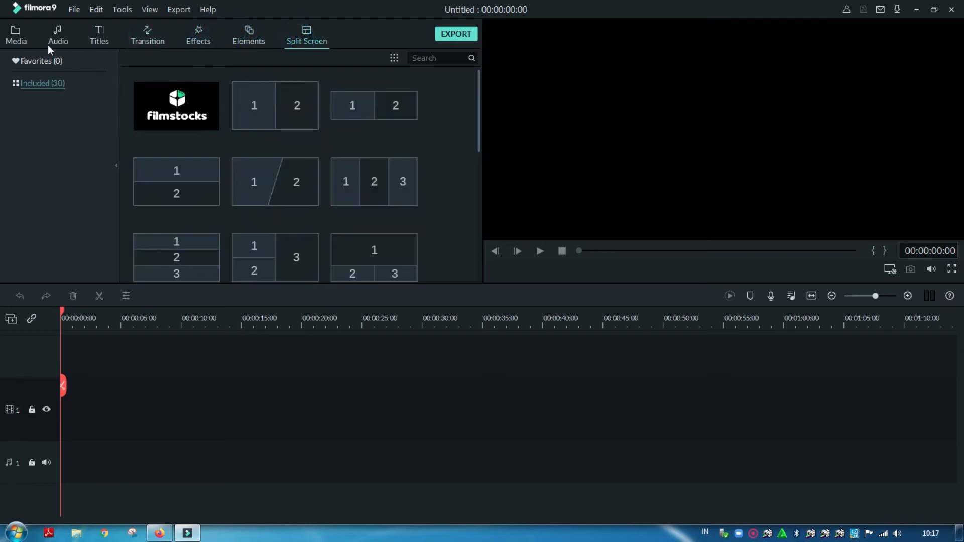
Return to the media library and look through the Sample Colors collection
{"action": "left_click", "coordinate": [16, 38]}
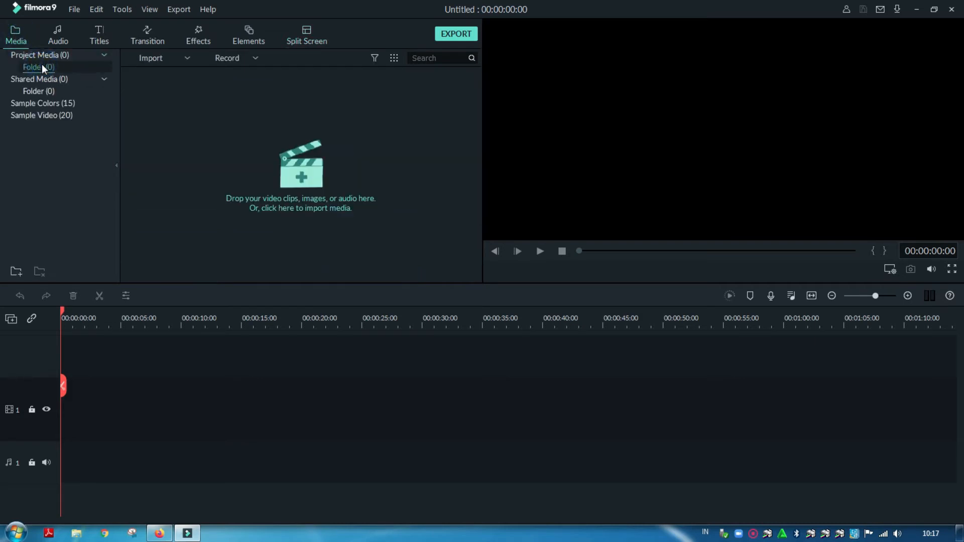
{"action": "left_click", "coordinate": [53, 103]}
{"action": "scroll", "coordinate": [234, 145], "scroll_direction": "down", "scroll_amount": 3}
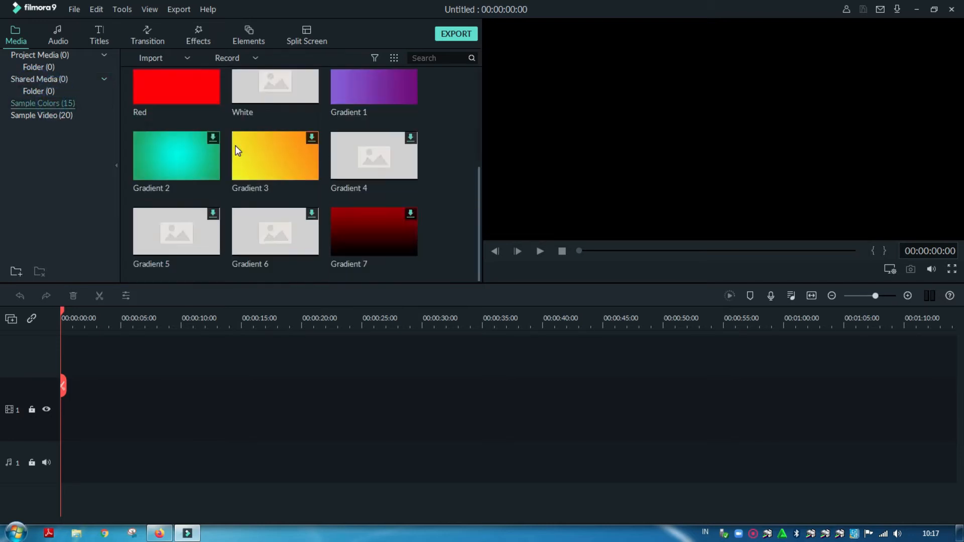
{"action": "scroll", "coordinate": [234, 145], "scroll_direction": "up", "scroll_amount": 3}
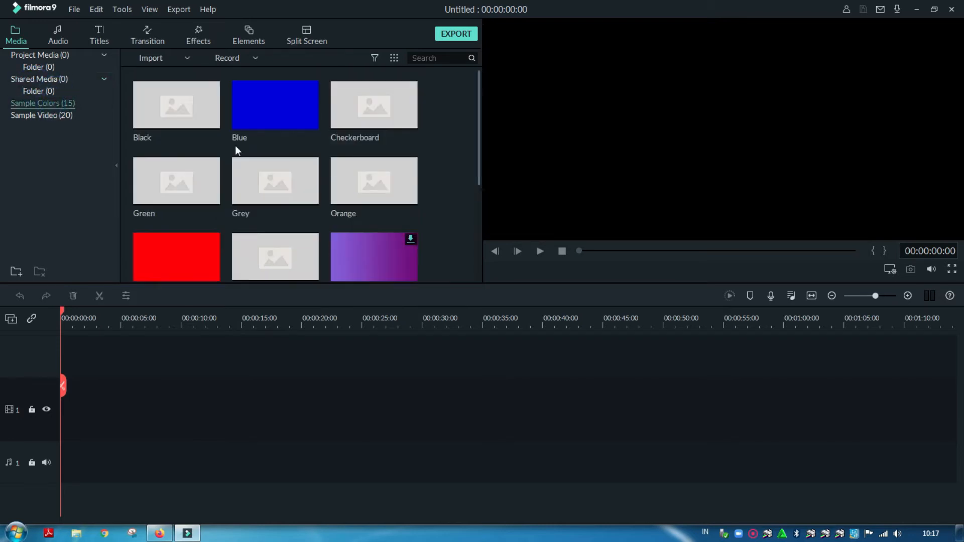
Download the Countdown 5 clip from the Sample Video collection
{"action": "left_click", "coordinate": [71, 115]}
{"action": "scroll", "coordinate": [296, 150], "scroll_direction": "down", "scroll_amount": 10}
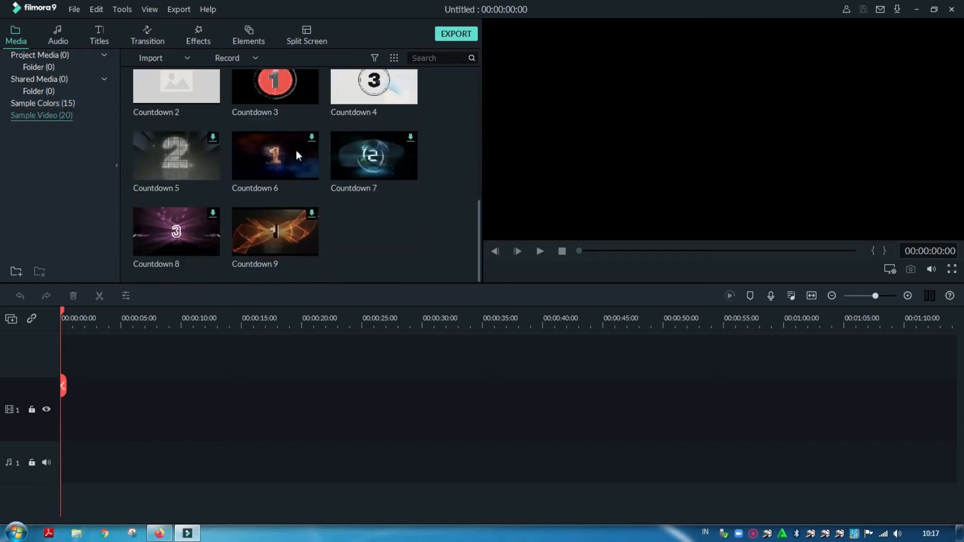
{"action": "scroll", "coordinate": [293, 151], "scroll_direction": "up", "scroll_amount": 7}
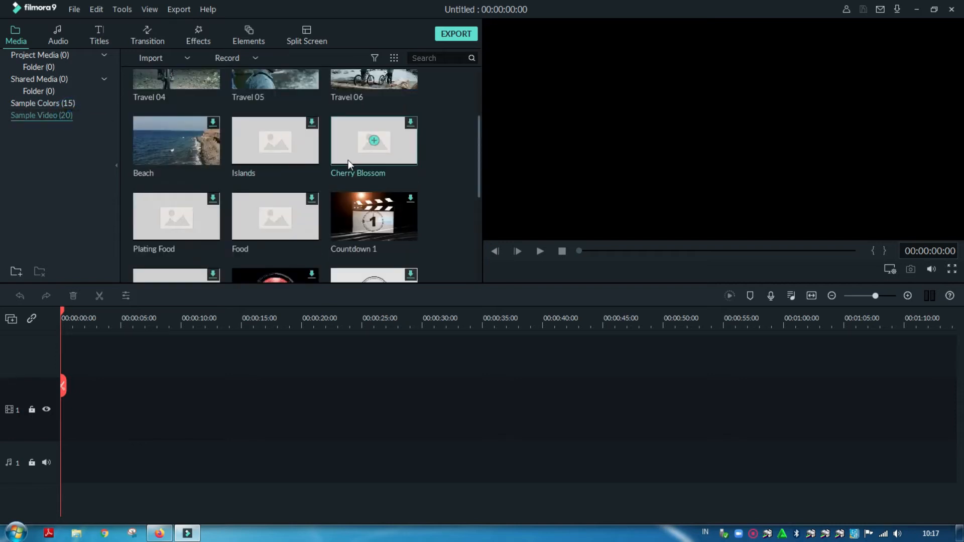
{"action": "scroll", "coordinate": [348, 159], "scroll_direction": "up", "scroll_amount": 3}
{"action": "scroll", "coordinate": [348, 160], "scroll_direction": "down", "scroll_amount": 10}
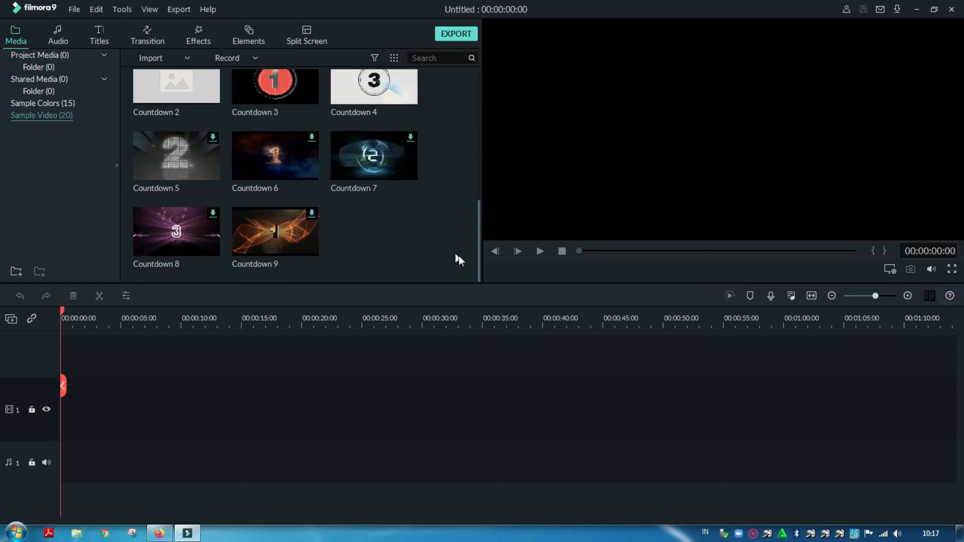
{"action": "left_click_drag", "start_coordinate": [478, 274], "coordinate": [479, 130]}
{"action": "left_click_drag", "start_coordinate": [478, 83], "coordinate": [498, 237]}
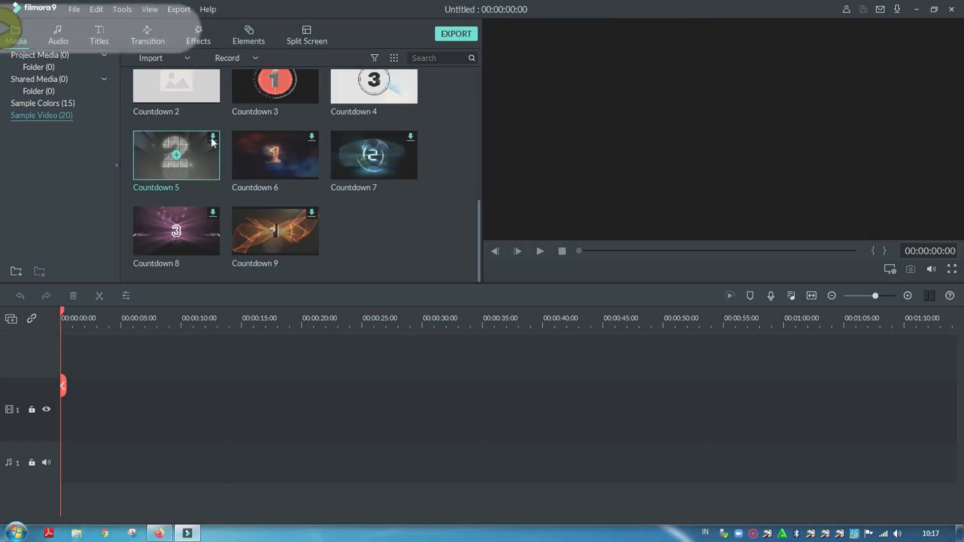
{"action": "left_click", "coordinate": [211, 139]}
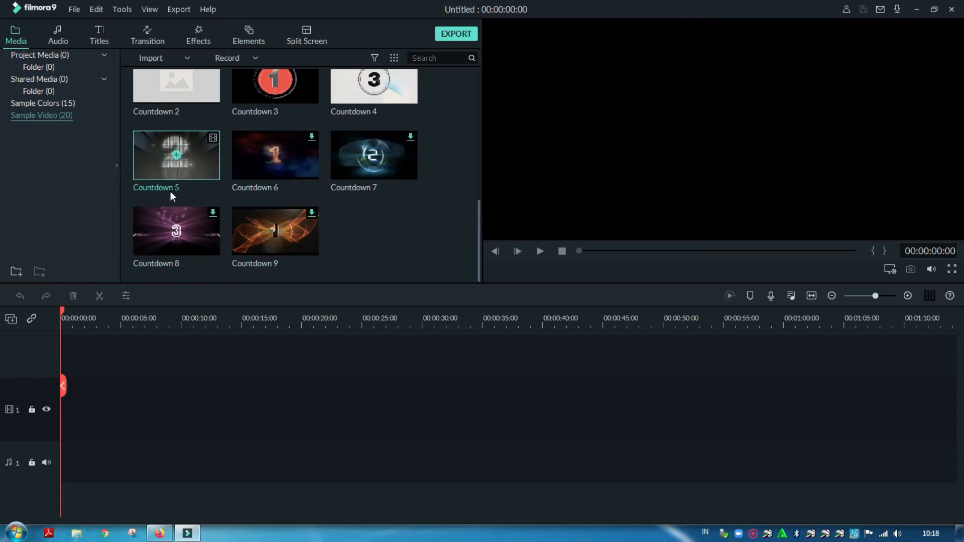
Download the Countdown 6, 7, 8 and 9 clips from the Sample Video collection
{"action": "left_click", "coordinate": [409, 138]}
{"action": "left_click", "coordinate": [311, 137]}
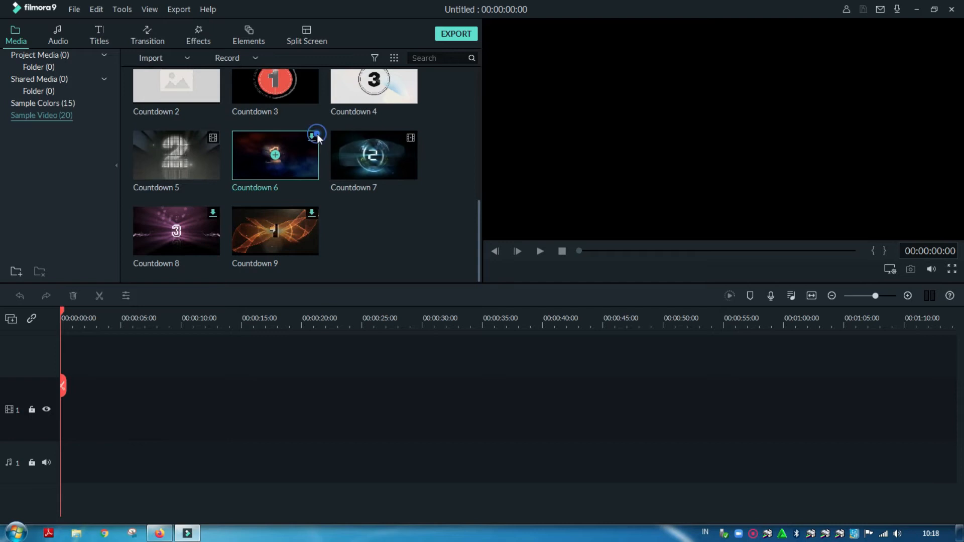
{"action": "left_click", "coordinate": [311, 212]}
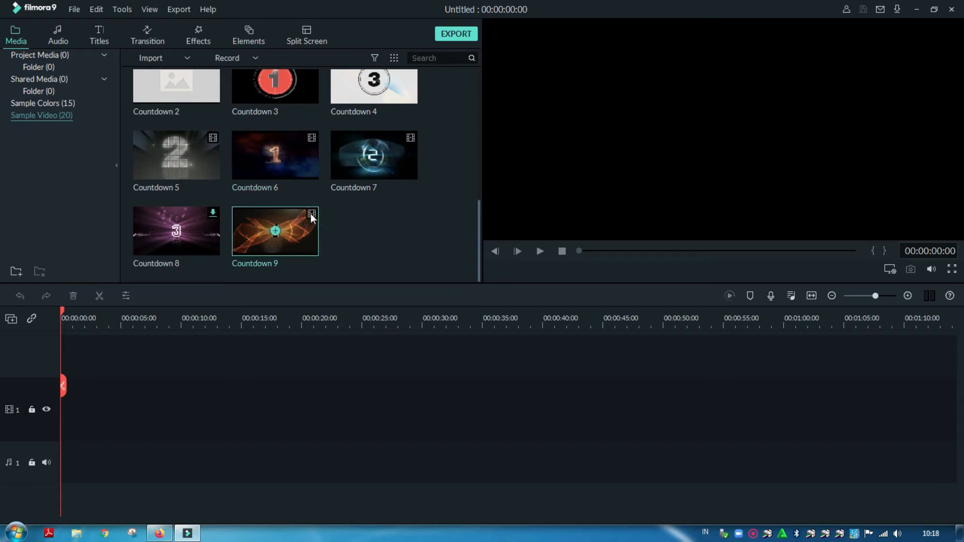
{"action": "left_click", "coordinate": [213, 213]}
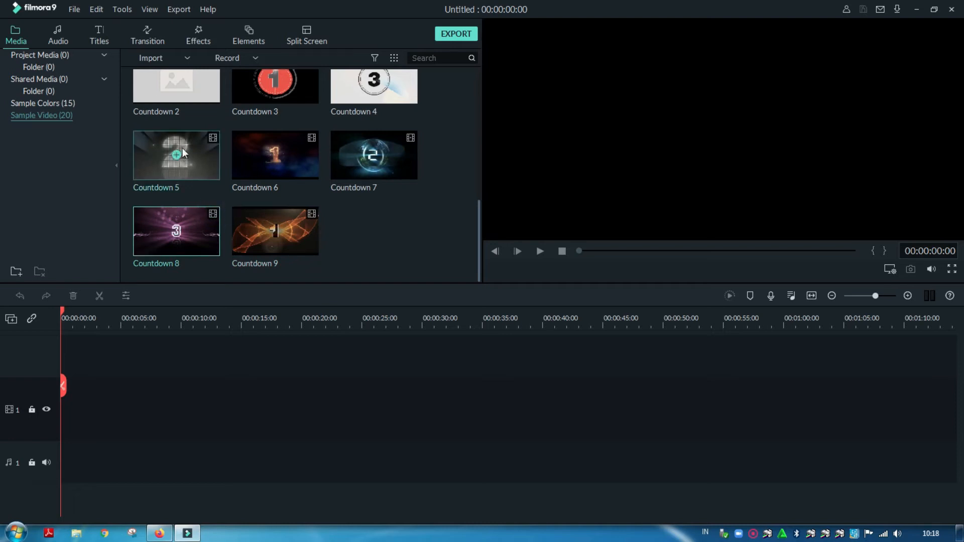
Place the Countdown 5 clip at the start of video track 1, keeping the 1920 x 1080 25fps project settings, and play it
{"action": "left_click_drag", "start_coordinate": [183, 153], "coordinate": [62, 418]}
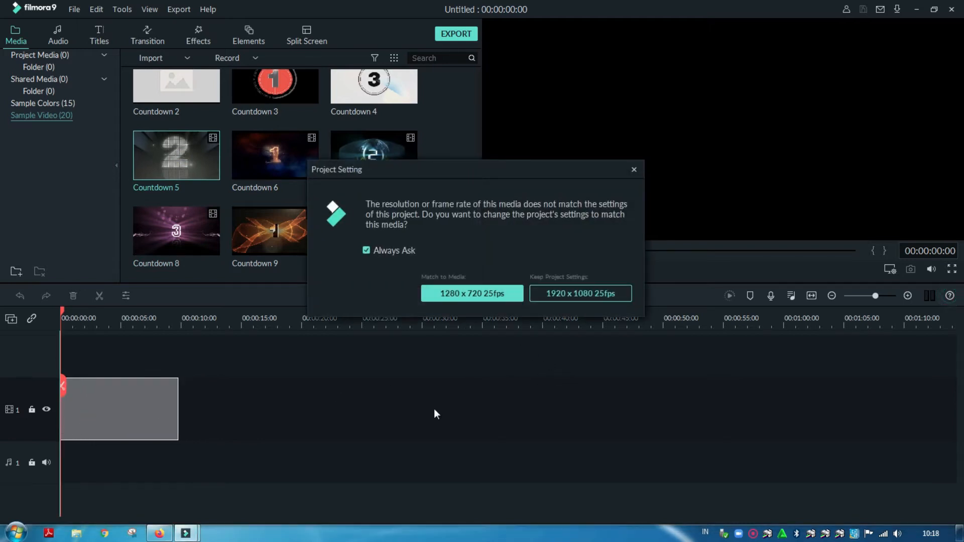
{"action": "left_click", "coordinate": [557, 294]}
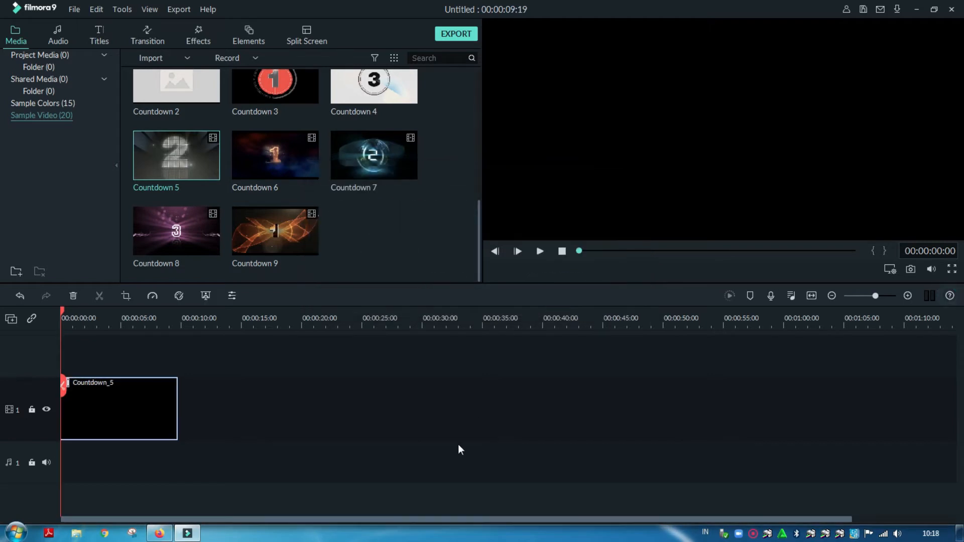
{"action": "left_click", "coordinate": [540, 251]}
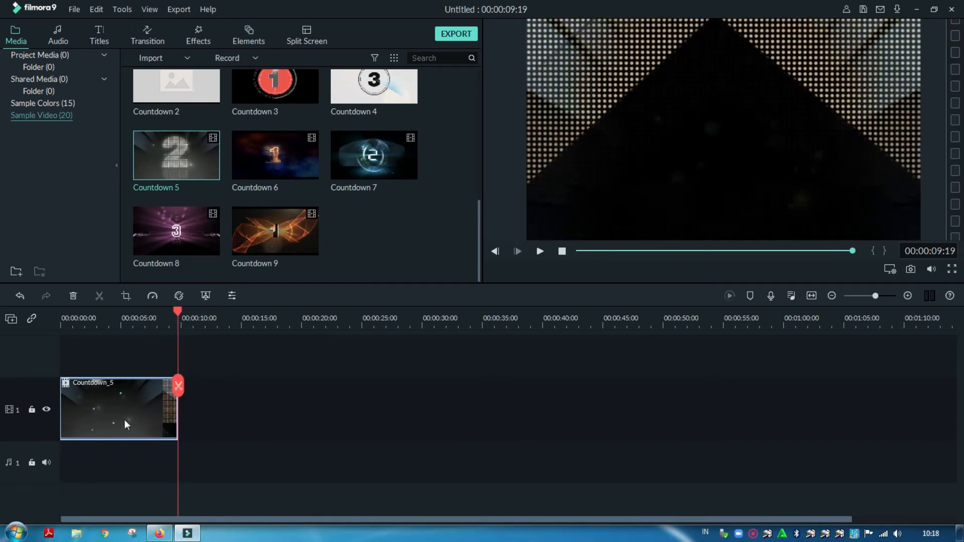
Delete the Countdown 5 clip from the timeline
{"action": "left_click", "coordinate": [73, 296]}
{"action": "scroll", "coordinate": [295, 275], "scroll_direction": "up", "scroll_amount": 3}
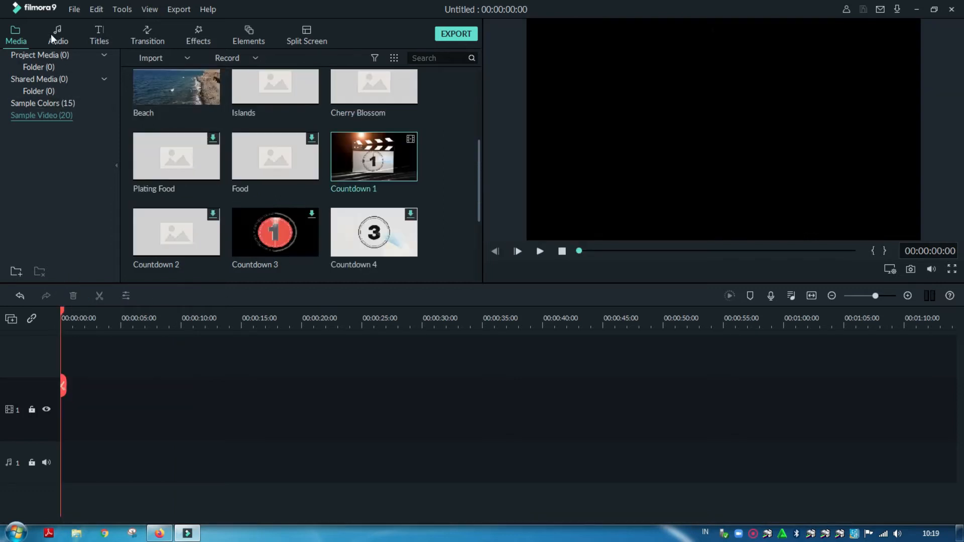
Look through the included music and sound effects in the audio library and the templates in the titles library
{"action": "left_click", "coordinate": [56, 34]}
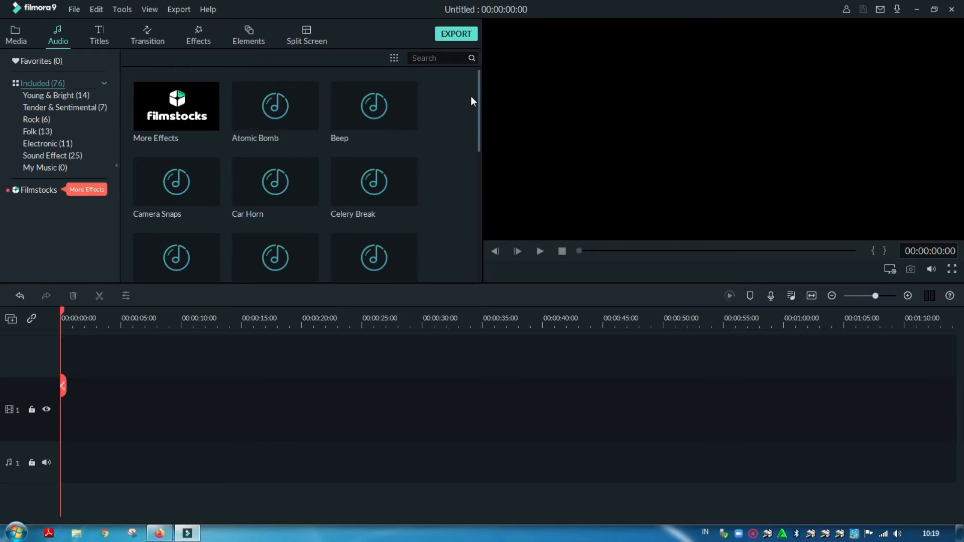
{"action": "mouse_move", "coordinate": [477, 83]}
{"action": "left_mouse_down"}
{"action": "mouse_move", "coordinate": [478, 282]}
{"action": "mouse_move", "coordinate": [471, 77]}
{"action": "left_mouse_up"}
{"action": "left_click_drag", "start_coordinate": [471, 79], "coordinate": [472, 104]}
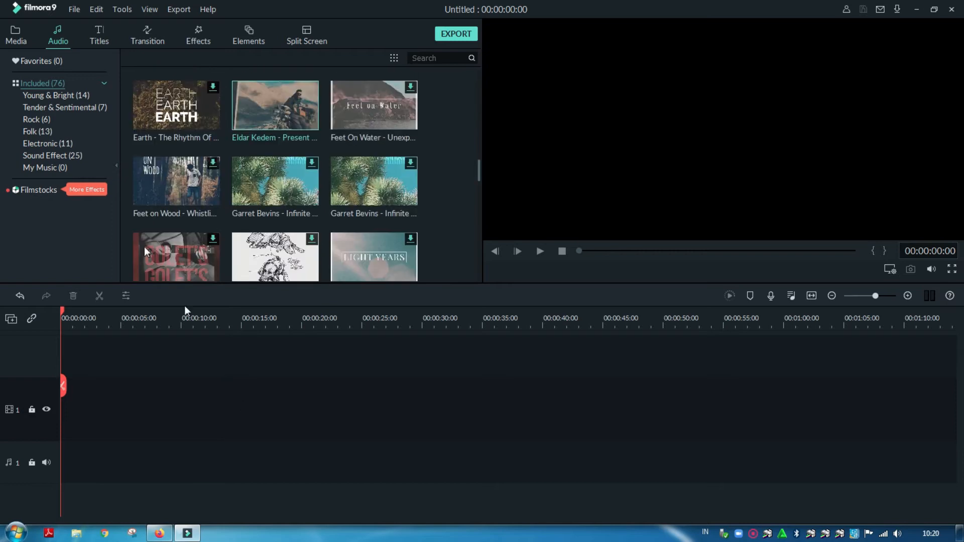
{"action": "left_click", "coordinate": [101, 39]}
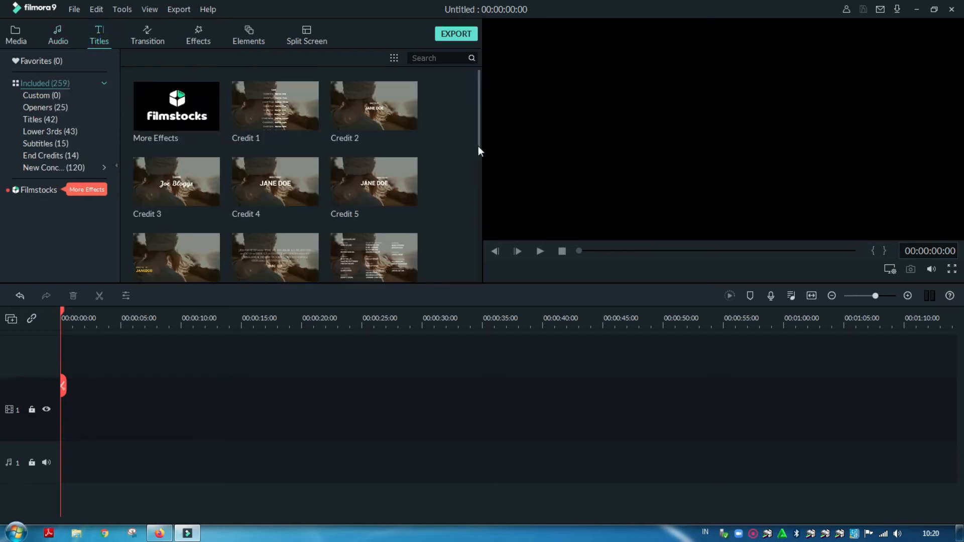
{"action": "mouse_move", "coordinate": [478, 93]}
{"action": "left_mouse_down"}
{"action": "mouse_move", "coordinate": [476, 276]}
{"action": "mouse_move", "coordinate": [477, 74]}
{"action": "left_mouse_up"}
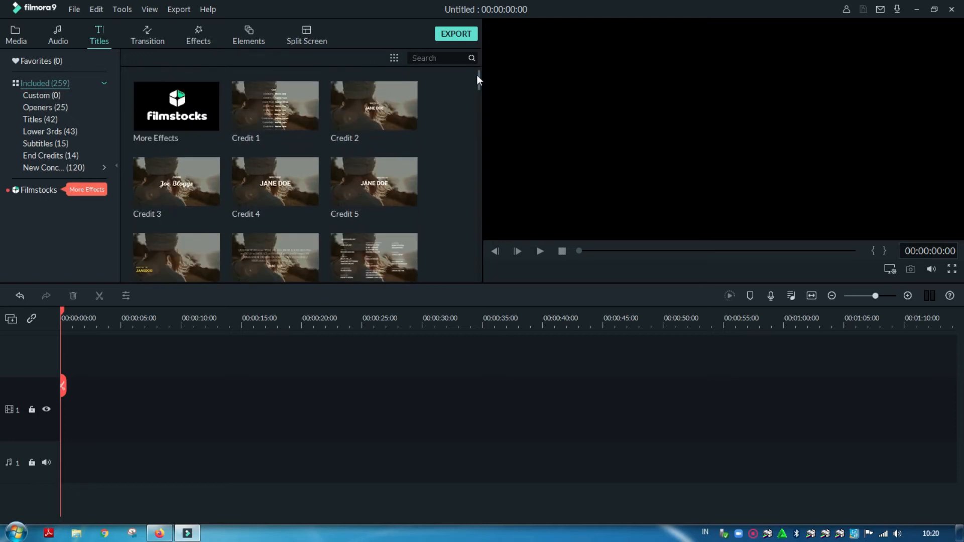
Look through the included transitions, including the Linear and Plain Shape styles, and browse the effects library
{"action": "left_click", "coordinate": [150, 36]}
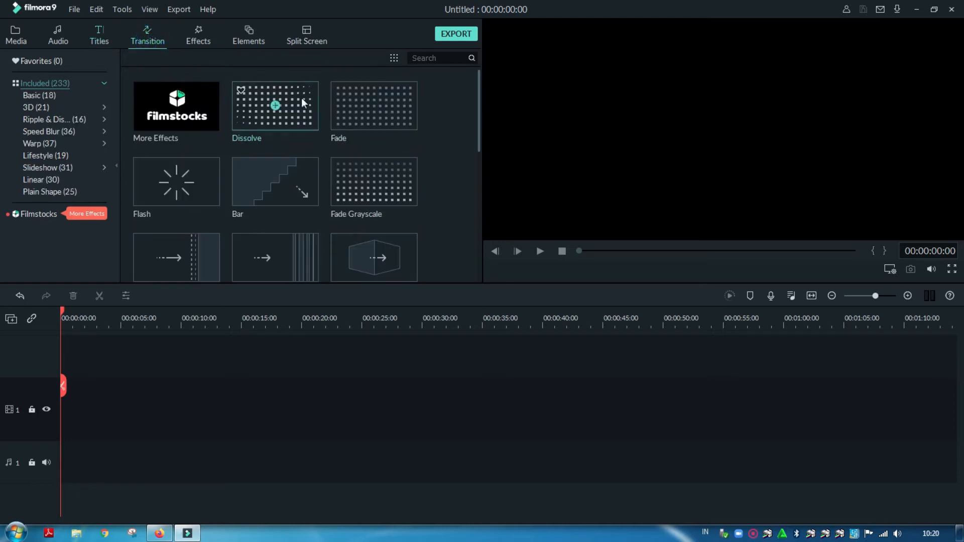
{"action": "left_click_drag", "start_coordinate": [478, 87], "coordinate": [476, 280]}
{"action": "scroll", "coordinate": [442, 215], "scroll_direction": "down", "scroll_amount": 5}
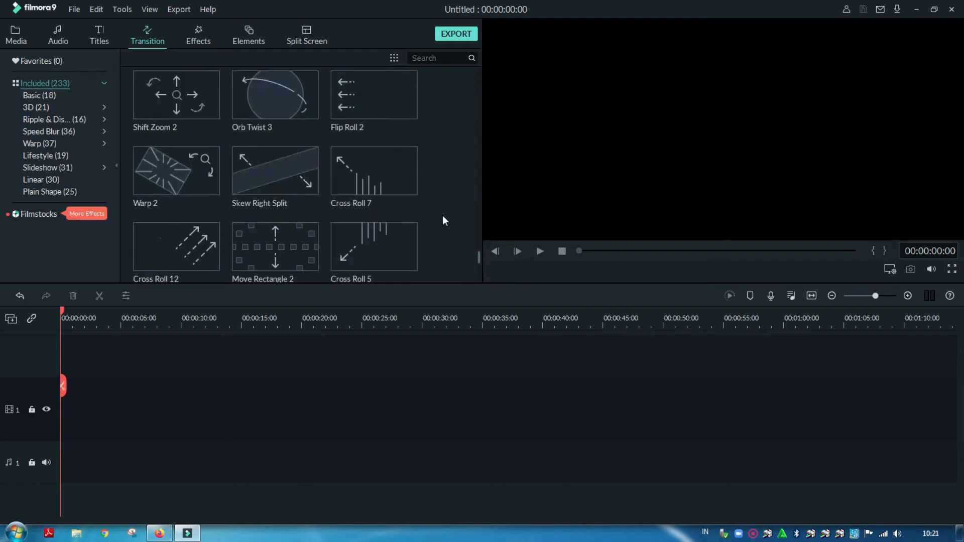
{"action": "scroll", "coordinate": [442, 216], "scroll_direction": "down", "scroll_amount": 8}
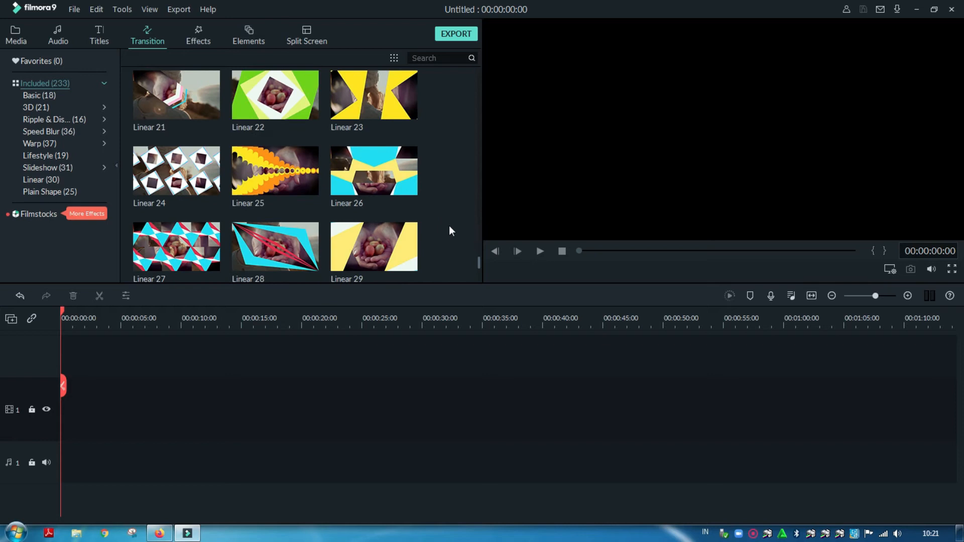
{"action": "scroll", "coordinate": [451, 236], "scroll_direction": "down", "scroll_amount": 10}
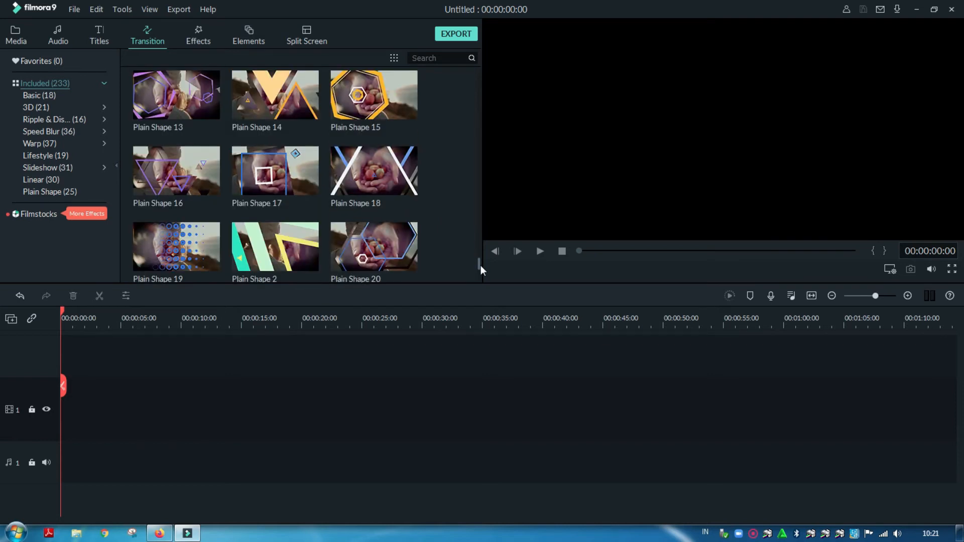
{"action": "left_click_drag", "start_coordinate": [479, 261], "coordinate": [478, 240]}
{"action": "left_click", "coordinate": [290, 212]}
{"action": "scroll", "coordinate": [290, 212], "scroll_direction": "up", "scroll_amount": 4}
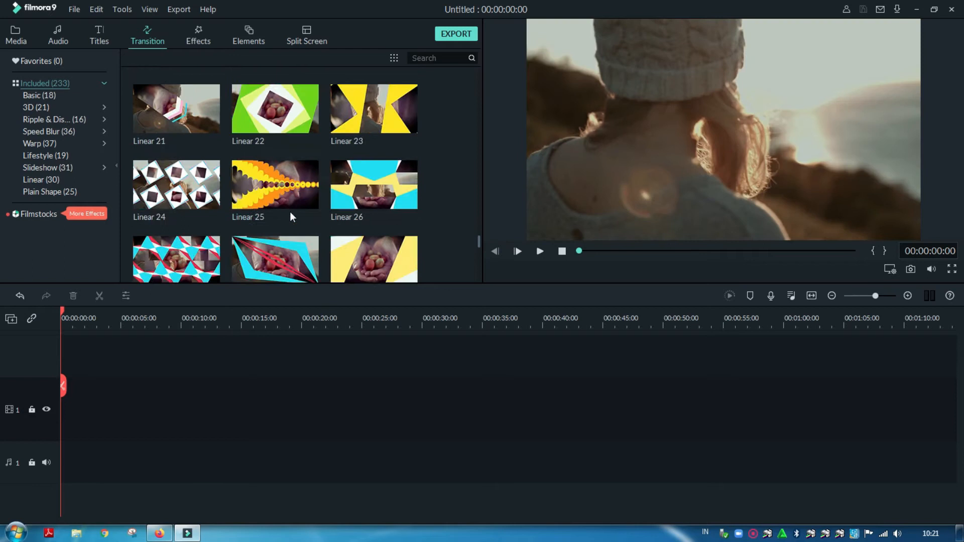
{"action": "left_click", "coordinate": [197, 36]}
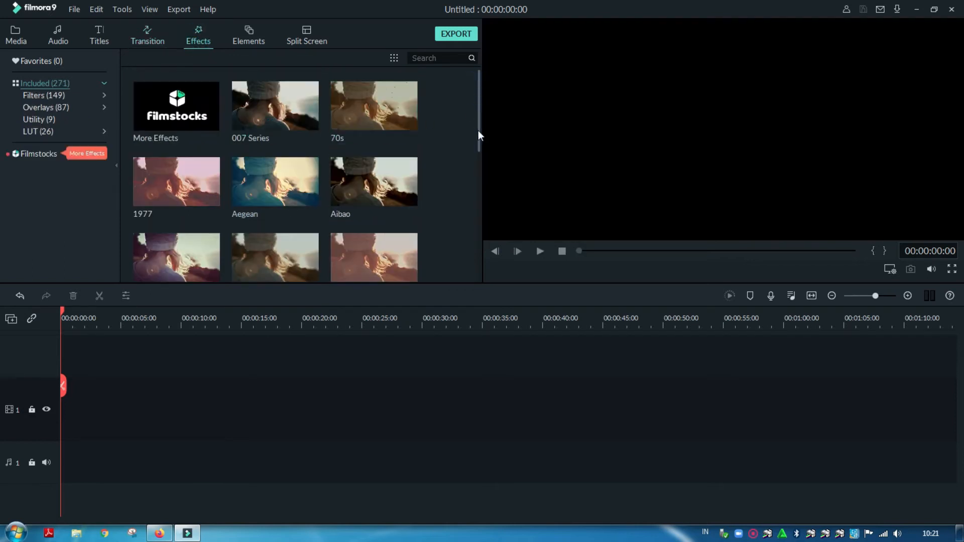
{"action": "left_click_drag", "start_coordinate": [478, 110], "coordinate": [478, 242]}
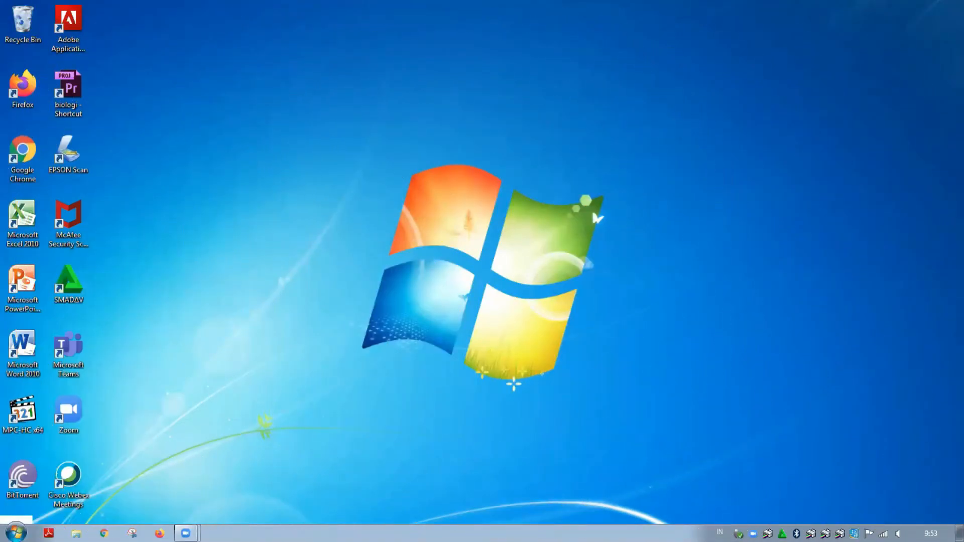
Search the computer's programs for "wonder" and launch the Wondershare Filmora Scrn recorder
{"action": "left_click", "coordinate": [17, 532]}
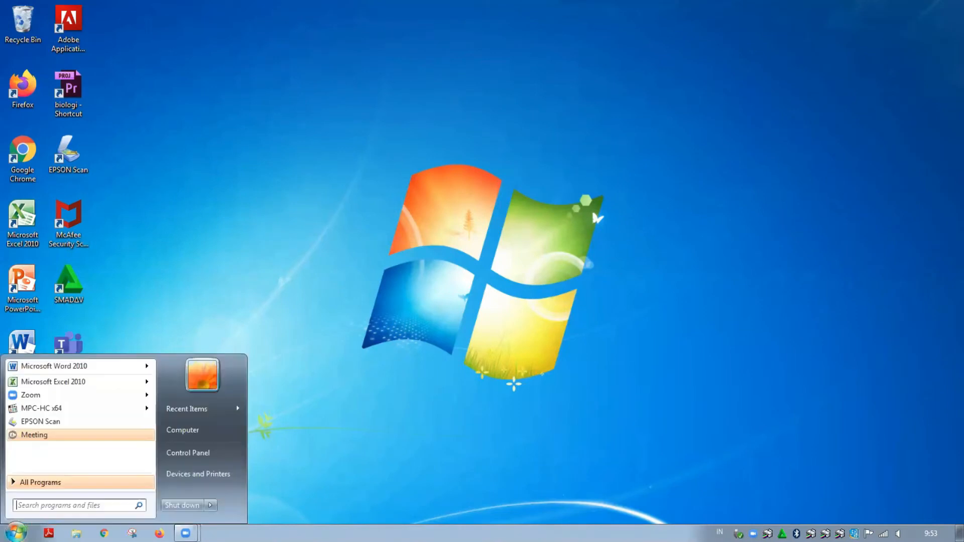
{"action": "type", "text": "wonder"}
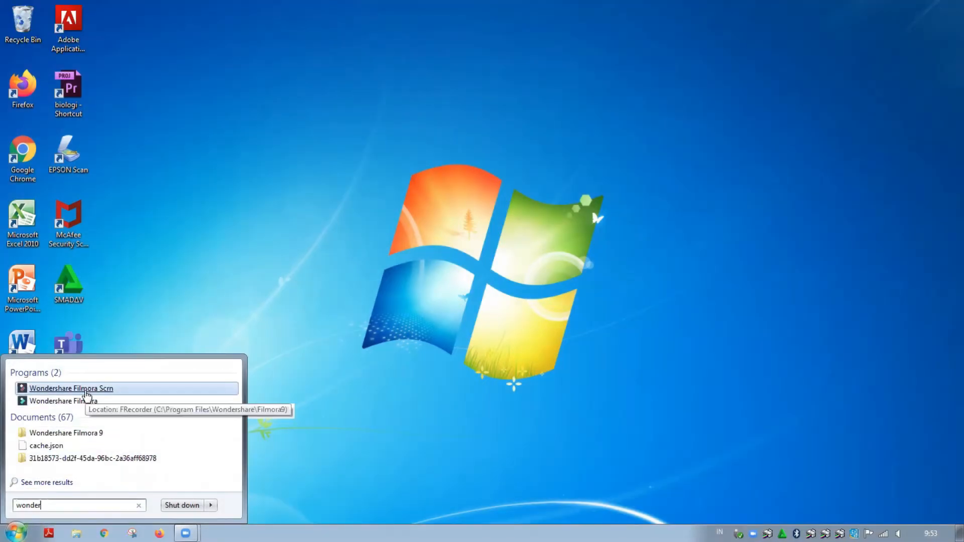
{"action": "left_click", "coordinate": [86, 392]}
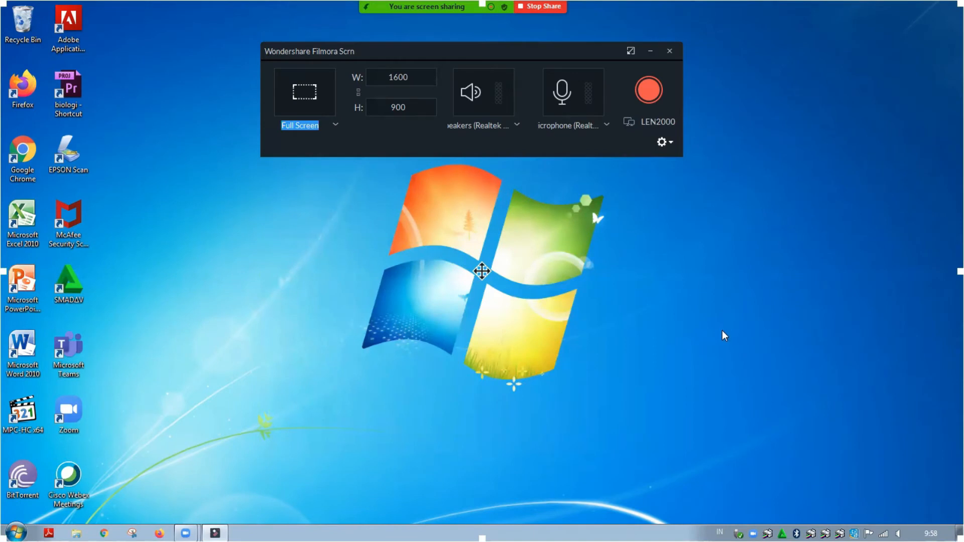
Expand the screen recorder's settings and set the recording save location to the Data (D:) drive
{"action": "left_click", "coordinate": [671, 143]}
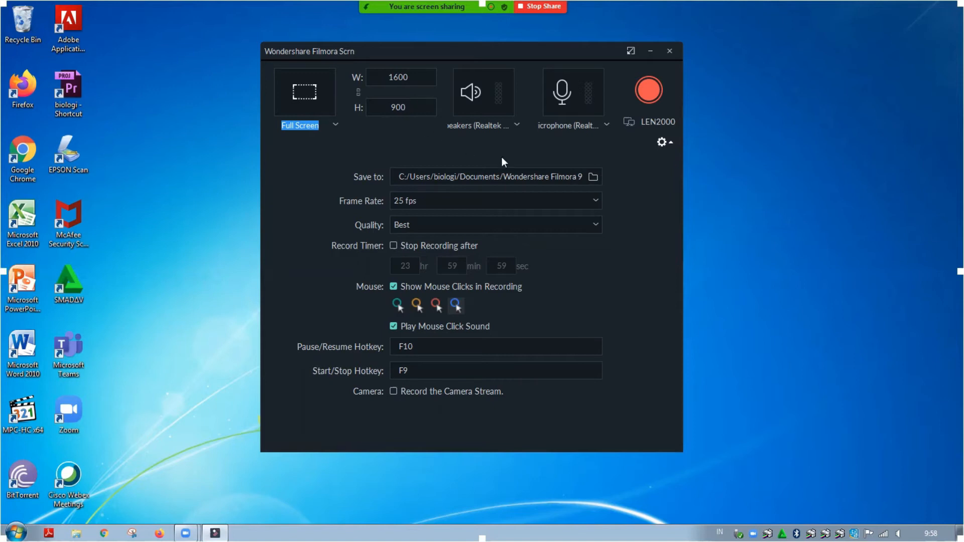
{"action": "left_click", "coordinate": [592, 177]}
{"action": "left_click_drag", "start_coordinate": [463, 157], "coordinate": [466, 216]}
{"action": "left_click", "coordinate": [312, 198]}
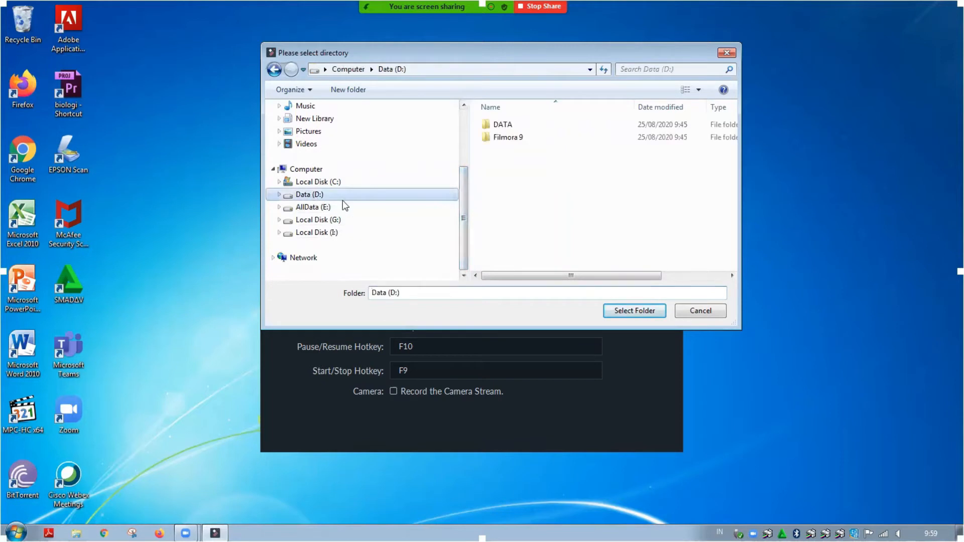
{"action": "left_click", "coordinate": [635, 311]}
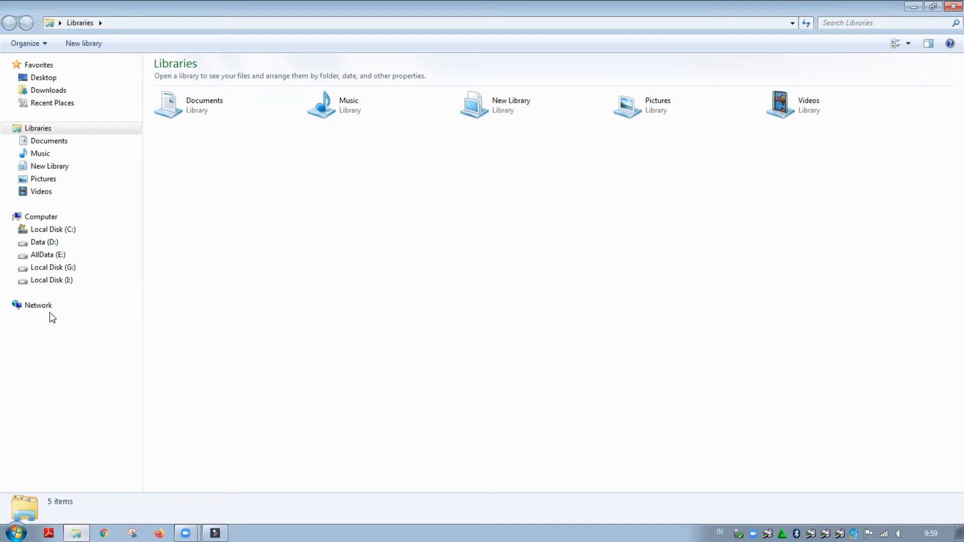
Open the SOAL DAN PEMBAHASAN REPRODUKSI SEL presentation from the Data (D:) drive in PowerPoint
{"action": "left_click", "coordinate": [51, 243]}
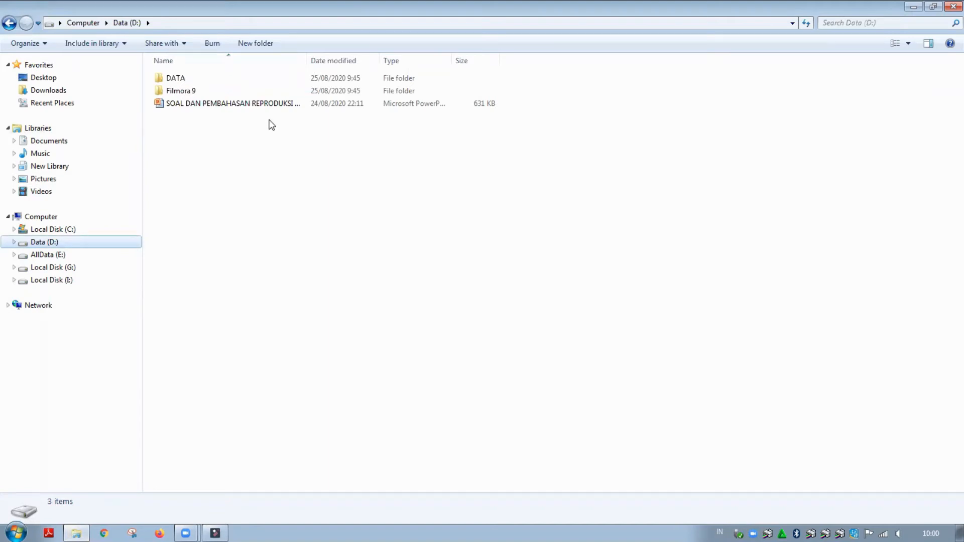
{"action": "double_click", "coordinate": [219, 104]}
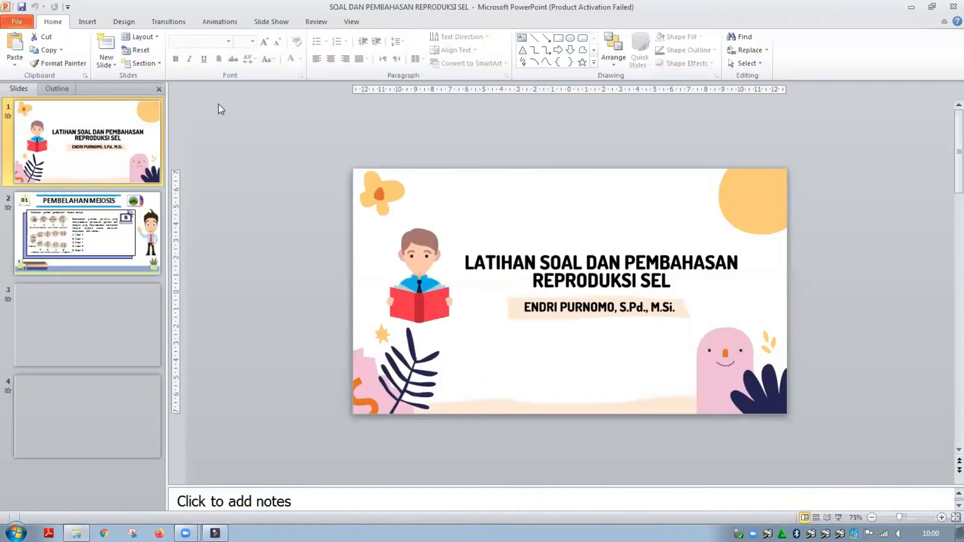
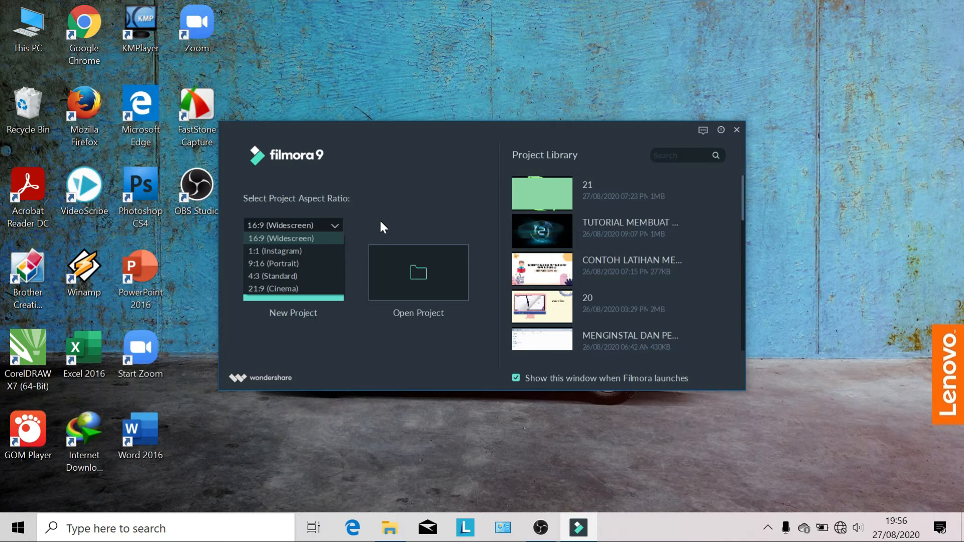
Create a new Filmora 9 project with the 16:9 (Widescreen) aspect ratio
{"action": "left_click", "coordinate": [313, 240]}
{"action": "left_click", "coordinate": [296, 280]}
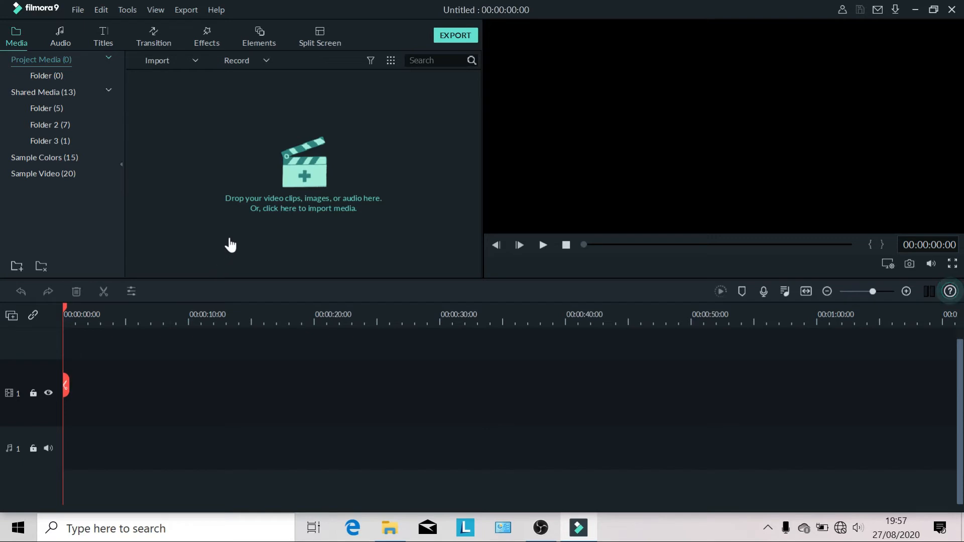
{"action": "left_click", "coordinate": [80, 9]}
{"action": "mouse_move", "coordinate": [104, 69]}
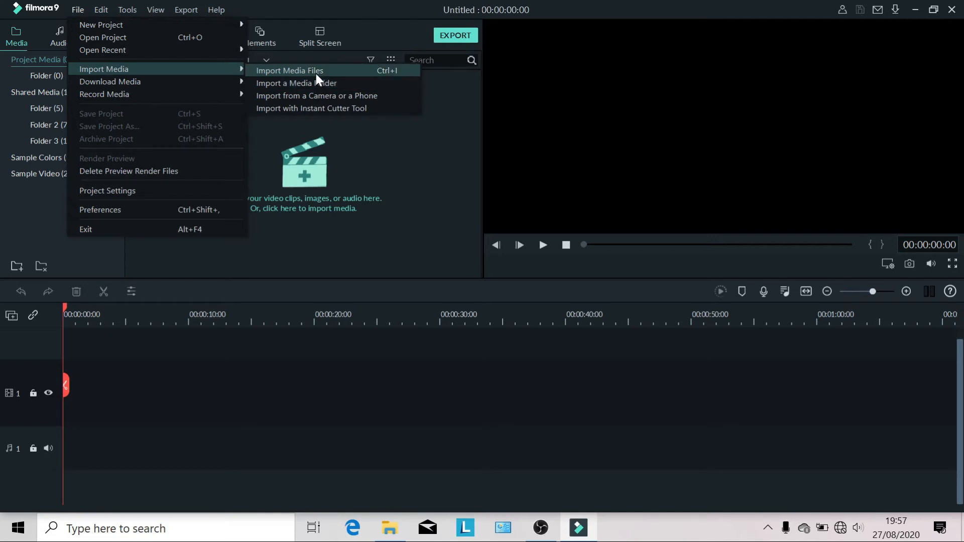
{"action": "left_click", "coordinate": [355, 137]}
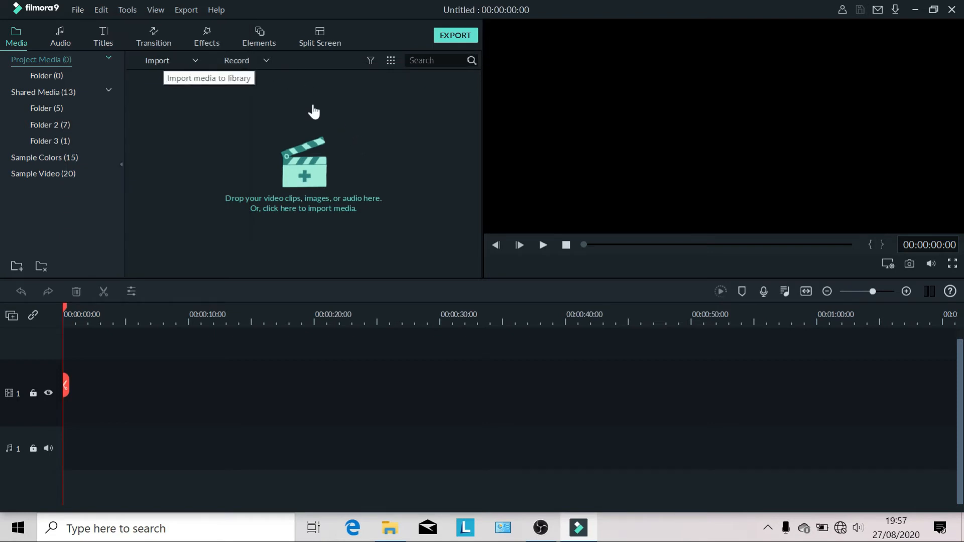
{"action": "left_click", "coordinate": [307, 185]}
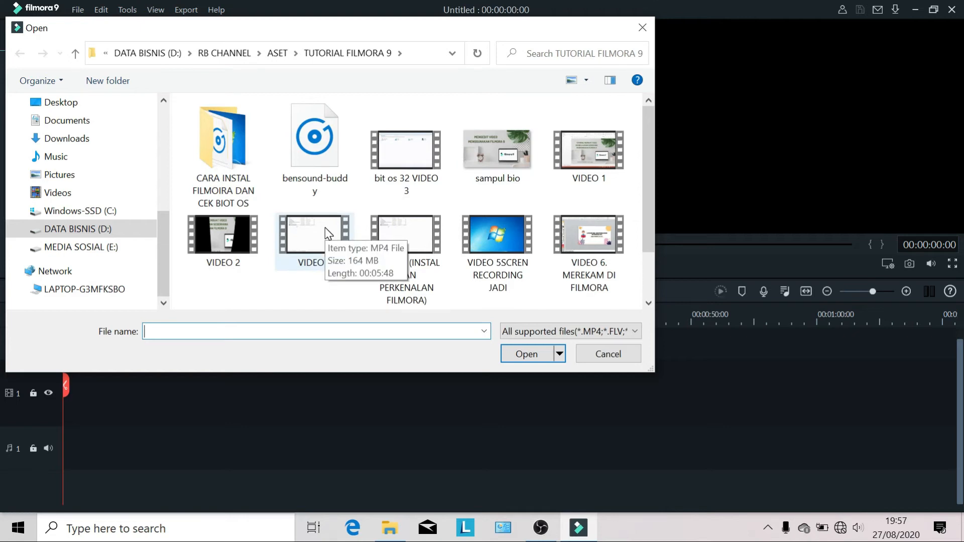
{"action": "left_click", "coordinate": [609, 354]}
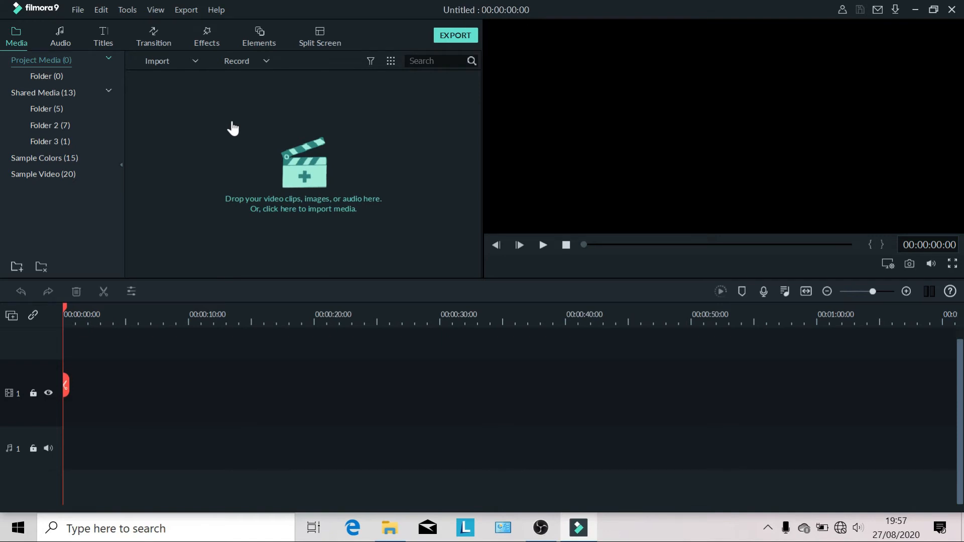
Import the LATIHAN folder from Videos into the project's media library as a media folder
{"action": "left_click", "coordinate": [194, 60]}
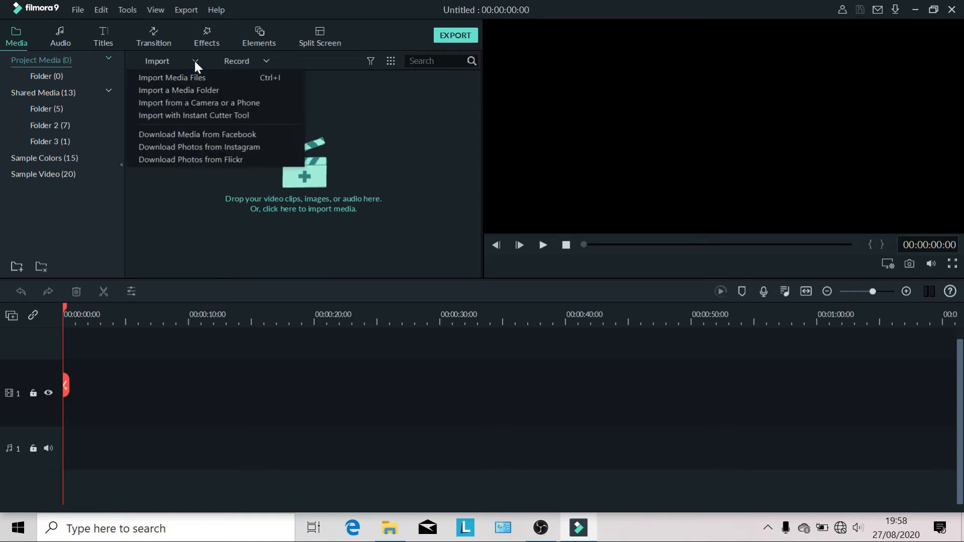
{"action": "left_click", "coordinate": [195, 89]}
{"action": "left_click", "coordinate": [449, 244]}
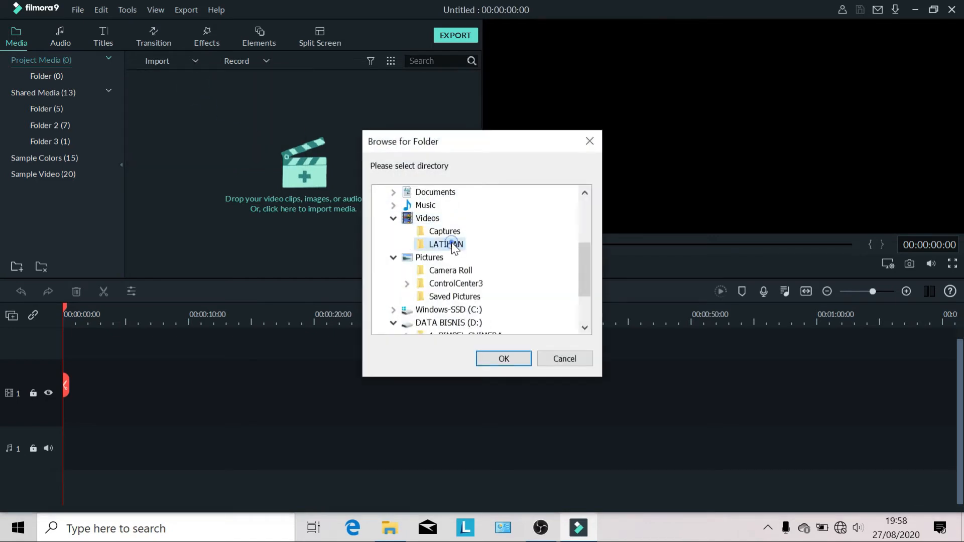
{"action": "left_click", "coordinate": [493, 353]}
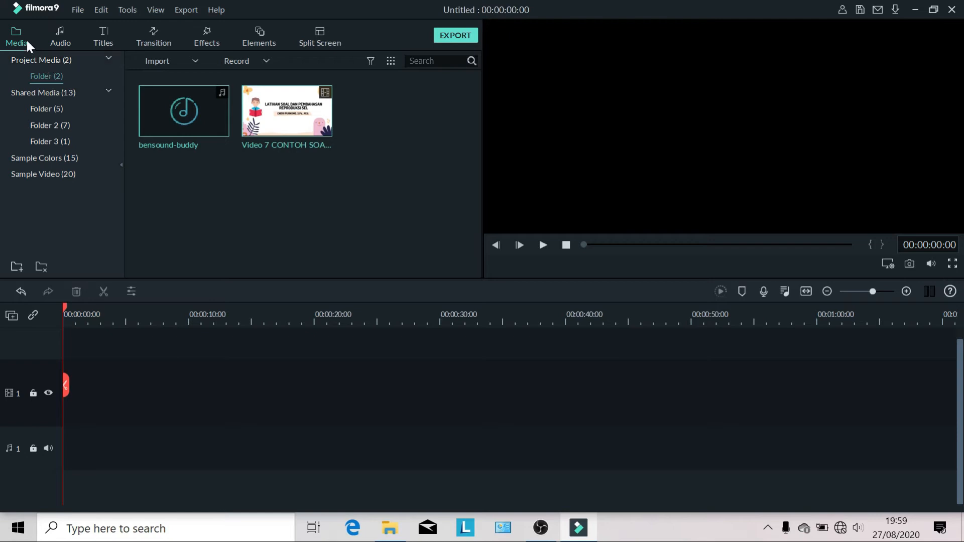
Add the Countdown 3 sample video to the start of the timeline, keeping the project settings at 1920 x 1080 25fps
{"action": "left_click", "coordinate": [62, 173]}
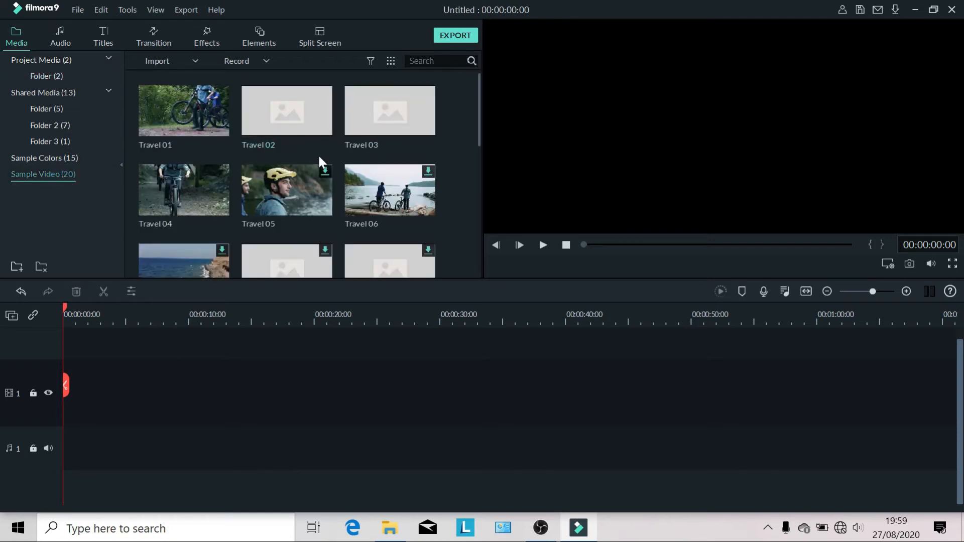
{"action": "scroll", "coordinate": [316, 161], "scroll_direction": "down", "scroll_amount": 5}
{"action": "scroll", "coordinate": [338, 150], "scroll_direction": "up", "scroll_amount": 3}
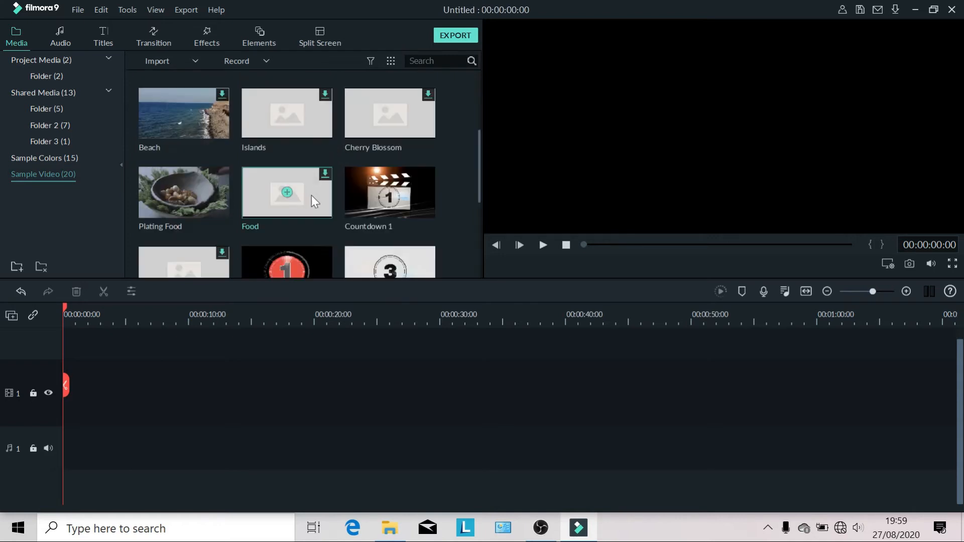
{"action": "scroll", "coordinate": [308, 186], "scroll_direction": "down", "scroll_amount": 3}
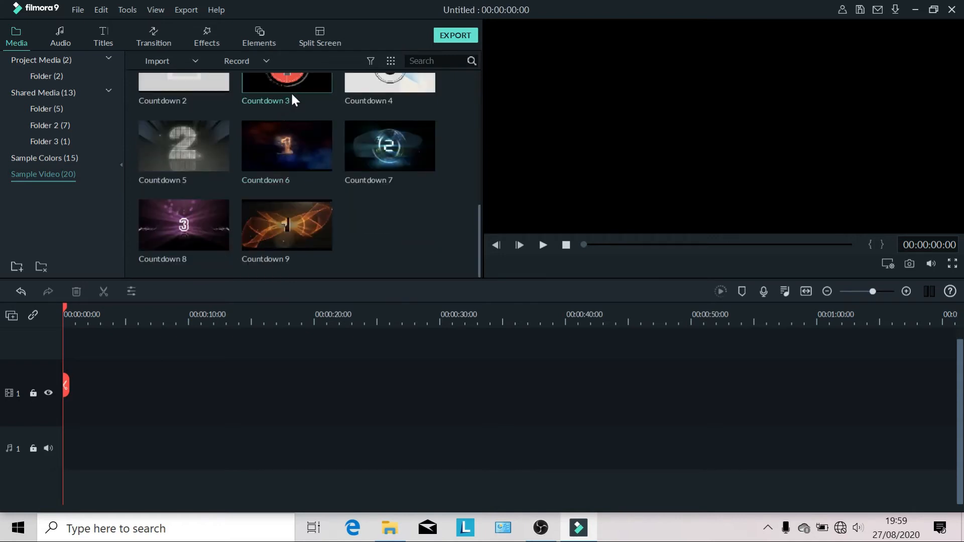
{"action": "scroll", "coordinate": [291, 101], "scroll_direction": "up", "scroll_amount": 3}
{"action": "scroll", "coordinate": [296, 121], "scroll_direction": "down", "scroll_amount": 3}
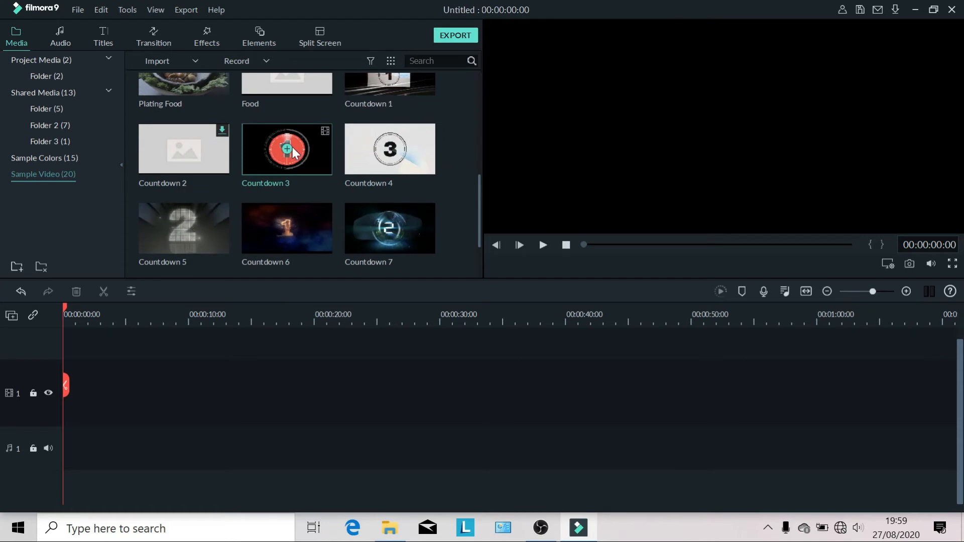
{"action": "left_click", "coordinate": [288, 147]}
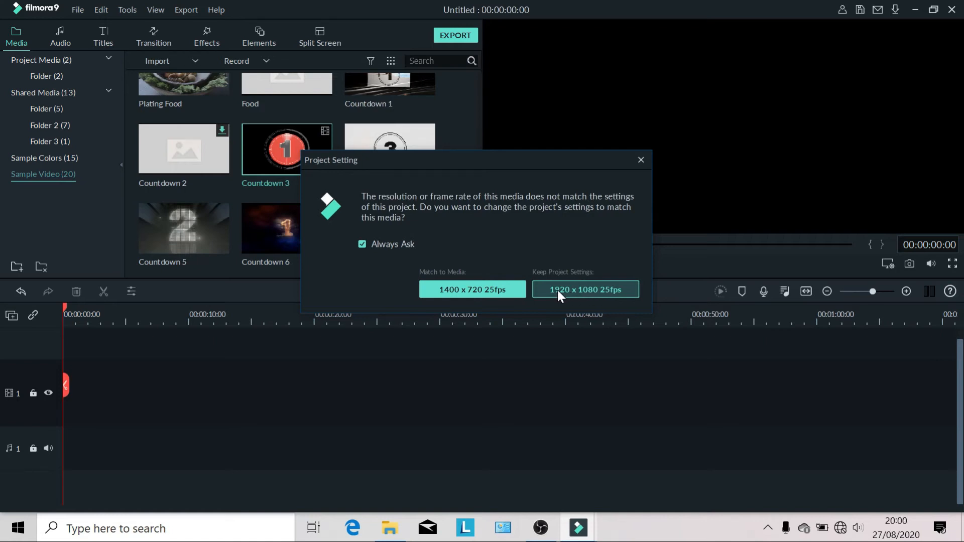
{"action": "left_click", "coordinate": [576, 292]}
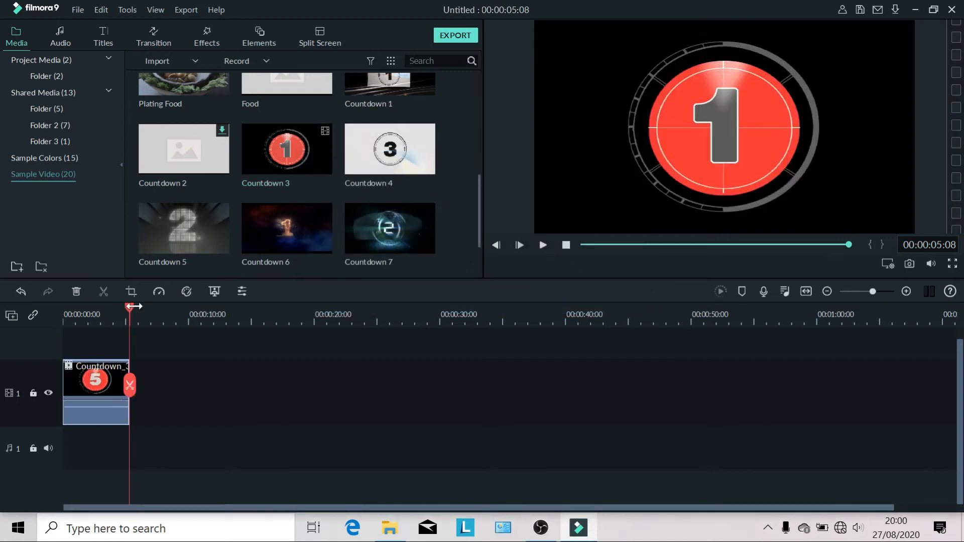
Play back the countdown clip from the beginning of the timeline
{"action": "left_click_drag", "start_coordinate": [129, 304], "coordinate": [59, 318]}
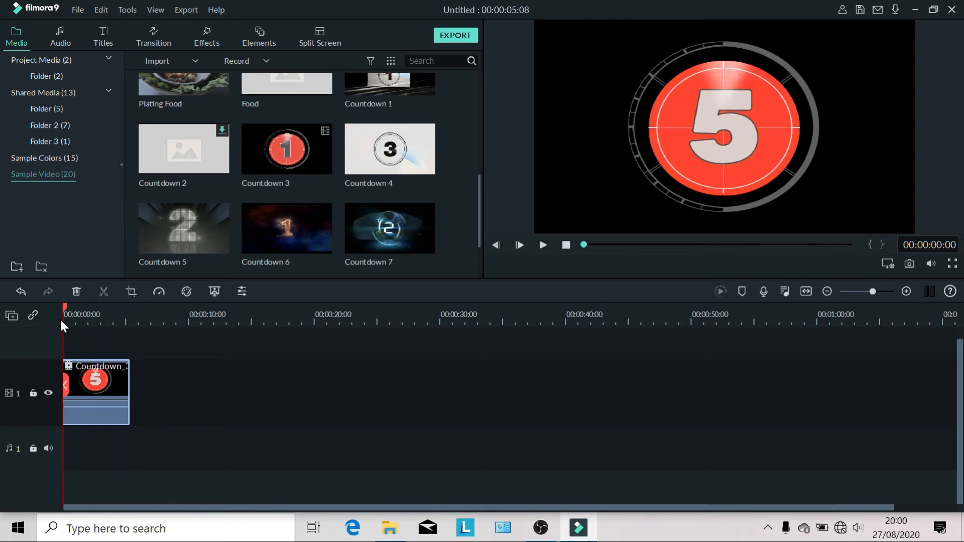
{"action": "left_click", "coordinate": [542, 245]}
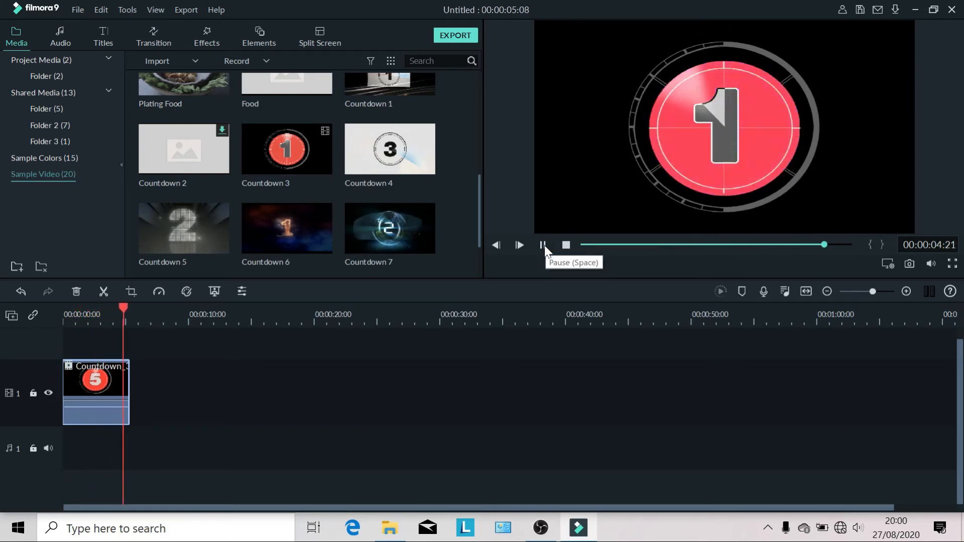
{"action": "left_click", "coordinate": [542, 245]}
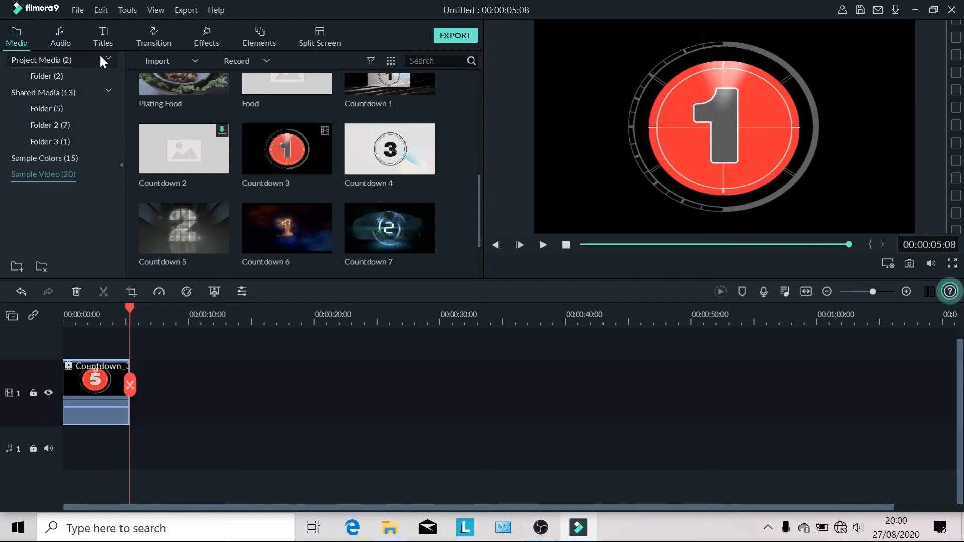
Place the Opener 18 title directly after the countdown clip on video track 1 and preview it
{"action": "left_click", "coordinate": [102, 32]}
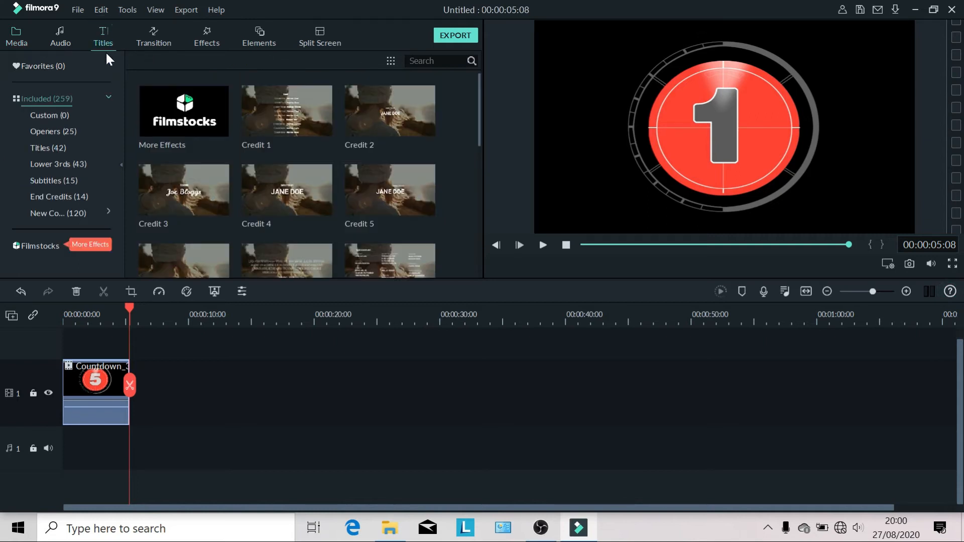
{"action": "left_click", "coordinate": [58, 131]}
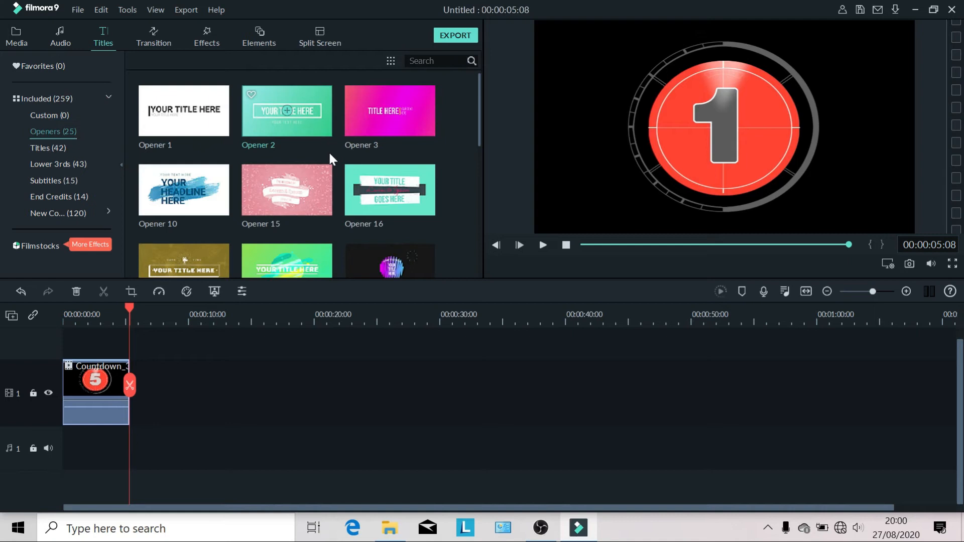
{"action": "scroll", "coordinate": [294, 239], "scroll_direction": "down", "scroll_amount": 4}
{"action": "scroll", "coordinate": [314, 198], "scroll_direction": "up", "scroll_amount": 4}
{"action": "scroll", "coordinate": [315, 197], "scroll_direction": "down", "scroll_amount": 4}
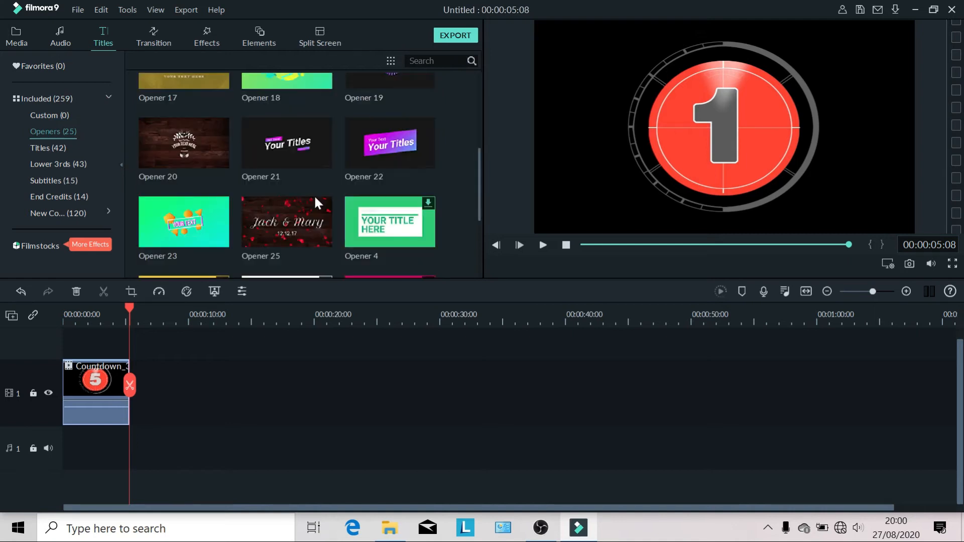
{"action": "scroll", "coordinate": [309, 190], "scroll_direction": "up", "scroll_amount": 4}
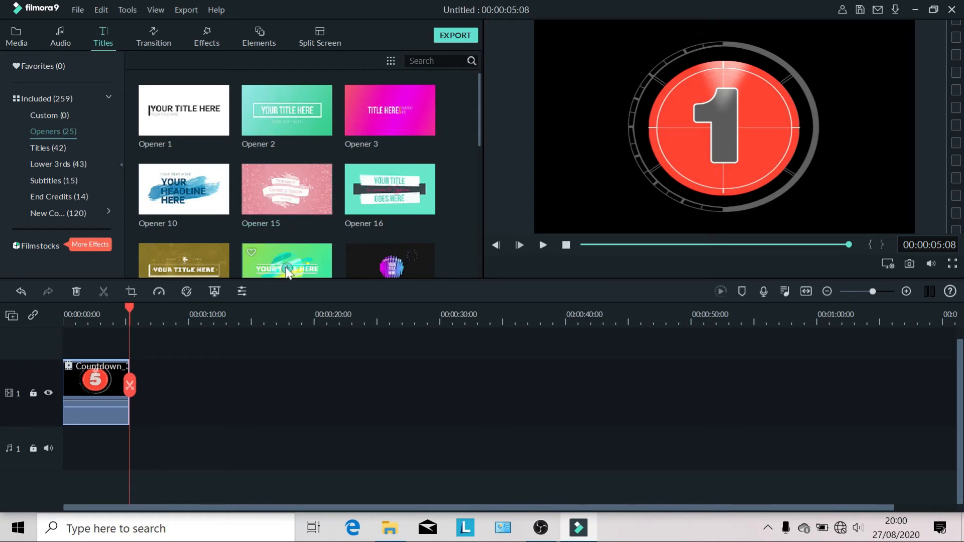
{"action": "left_click_drag", "start_coordinate": [267, 267], "coordinate": [136, 387]}
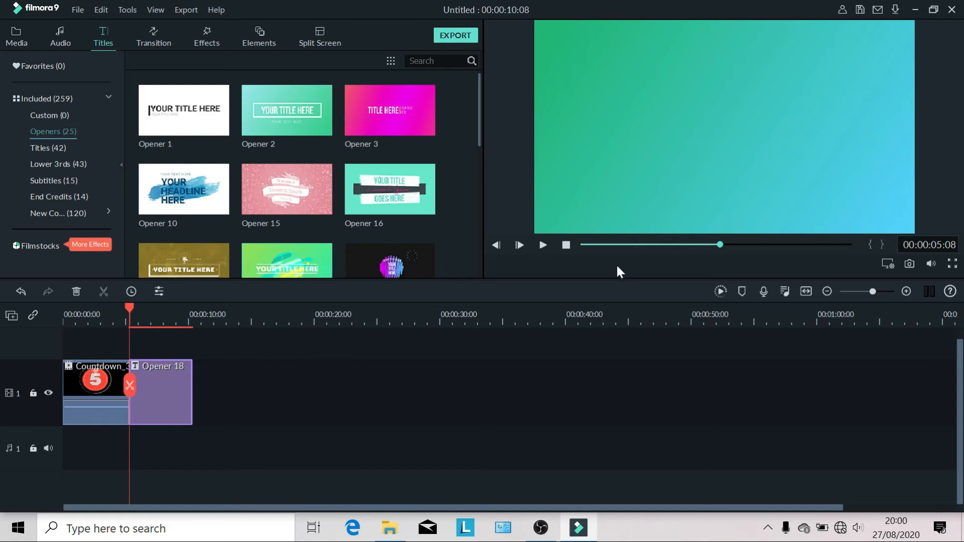
{"action": "left_click", "coordinate": [542, 244]}
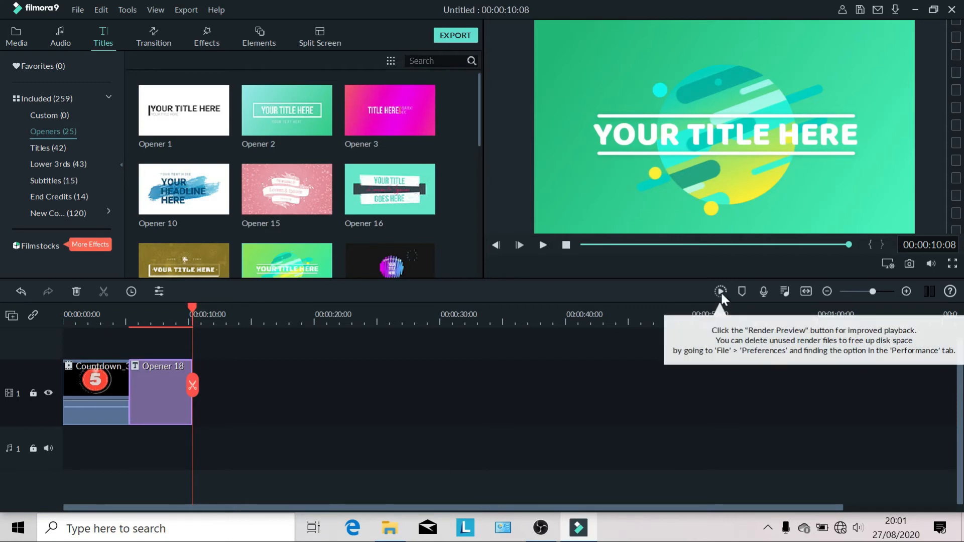
Replace the opener's placeholder title text with "VIDEO PEMBELAJARAN BIOLOGI"
{"action": "double_click", "coordinate": [650, 135]}
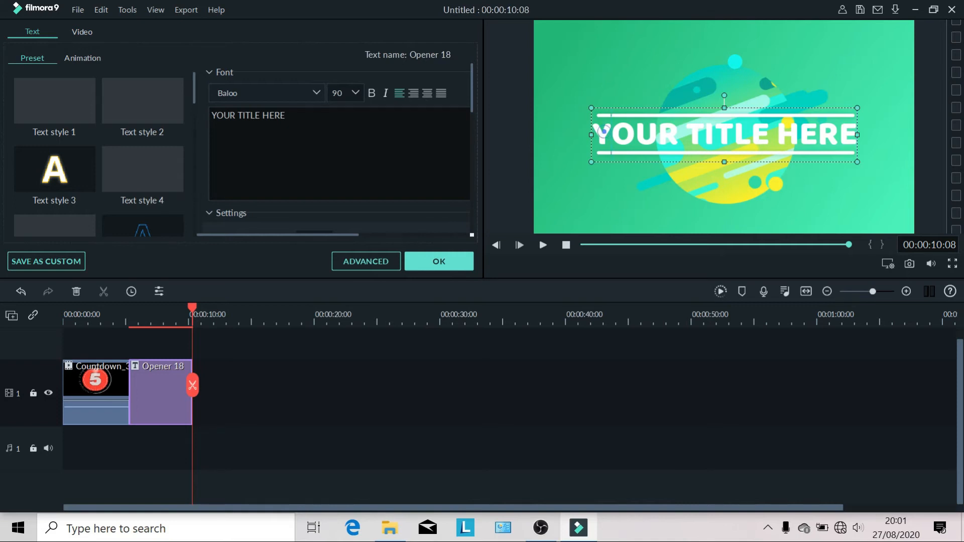
{"action": "left_click_drag", "start_coordinate": [602, 132], "coordinate": [837, 134]}
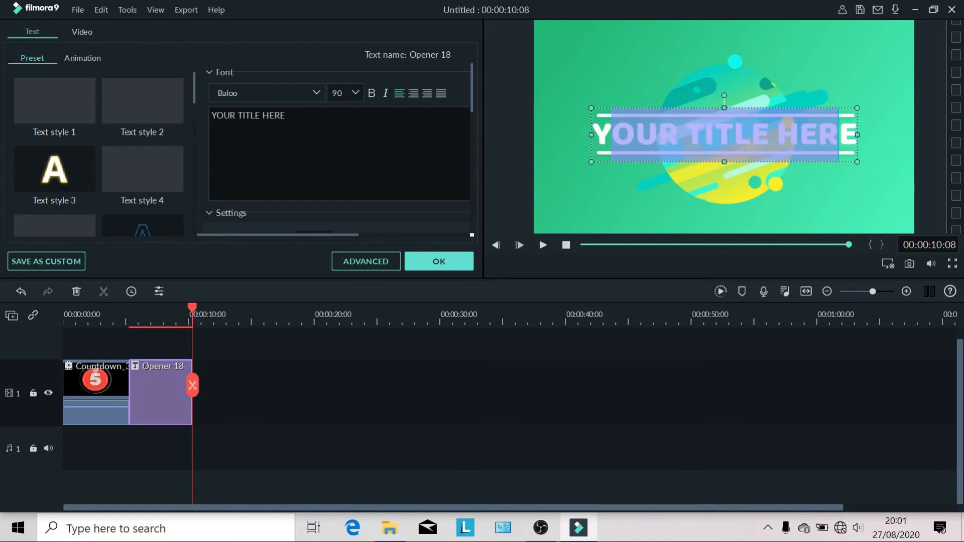
{"action": "left_click_drag", "start_coordinate": [329, 119], "coordinate": [201, 120]}
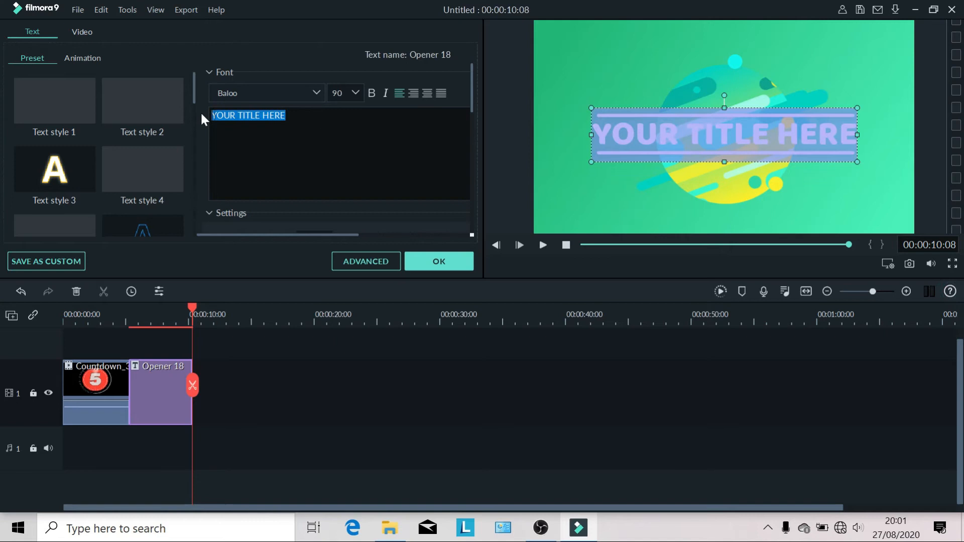
{"action": "type", "text": "VIDEO PEMBELAJAE"}
{"action": "key", "text": "BackSpace"}
{"action": "type", "text": "RAN BIOLO"}
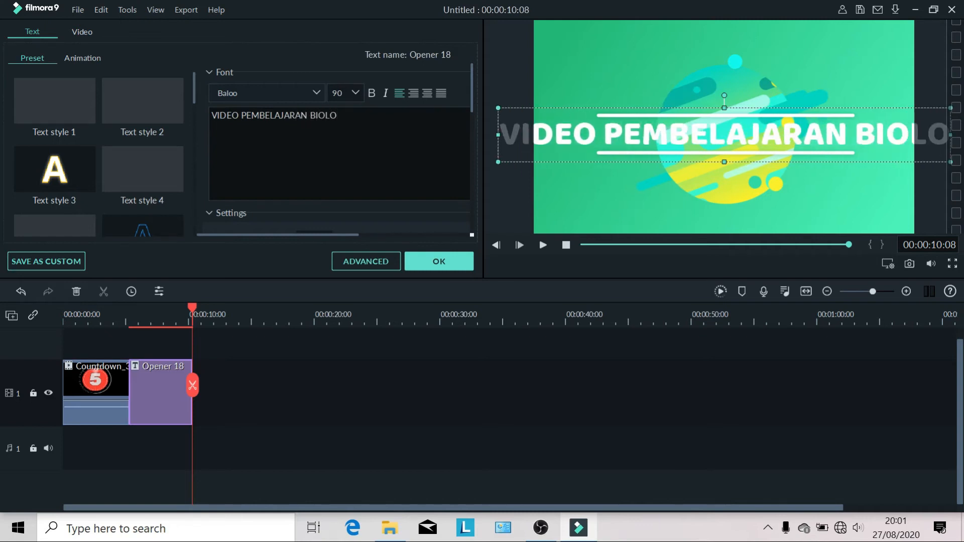
{"action": "type", "text": "GI"}
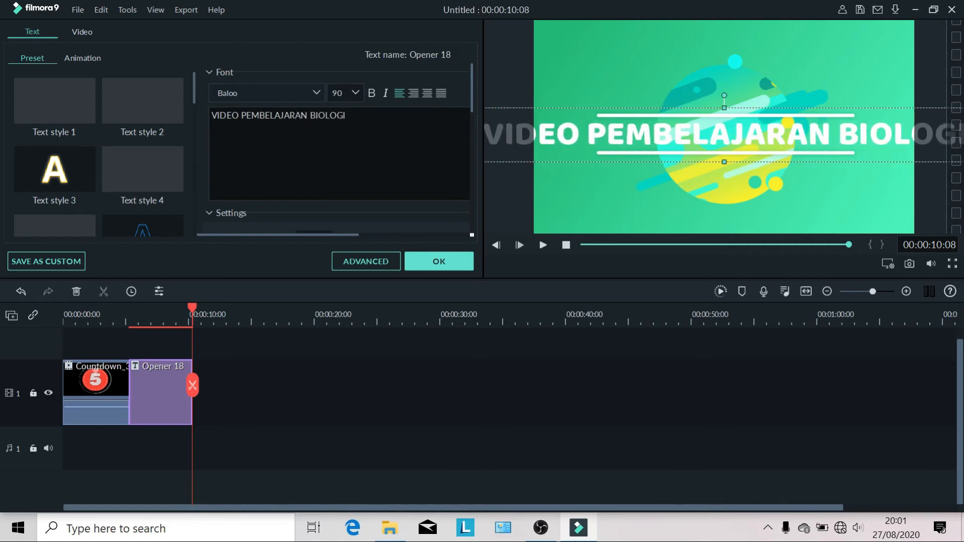
{"action": "left_click", "coordinate": [440, 261]}
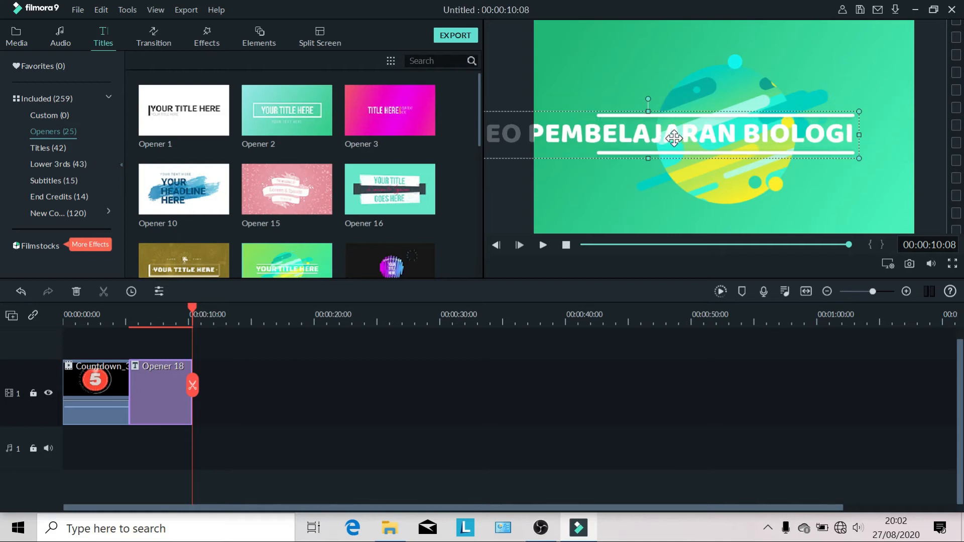
Shrink the opener's title text to fit within the frame and centre it between the two white lines
{"action": "left_click_drag", "start_coordinate": [859, 158], "coordinate": [821, 145]}
{"action": "left_click_drag", "start_coordinate": [622, 138], "coordinate": [722, 141]}
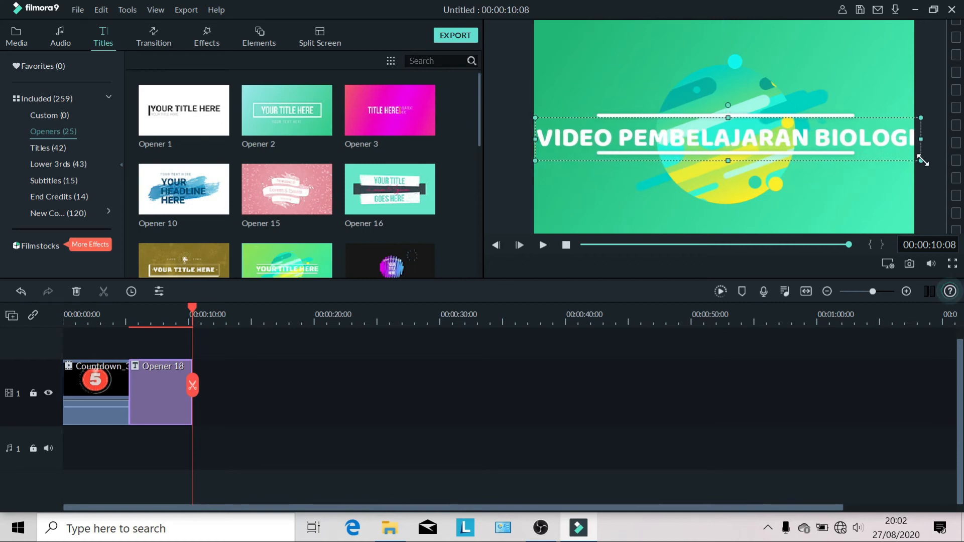
{"action": "left_click_drag", "start_coordinate": [911, 156], "coordinate": [873, 145]}
{"action": "left_click_drag", "start_coordinate": [726, 139], "coordinate": [740, 138]}
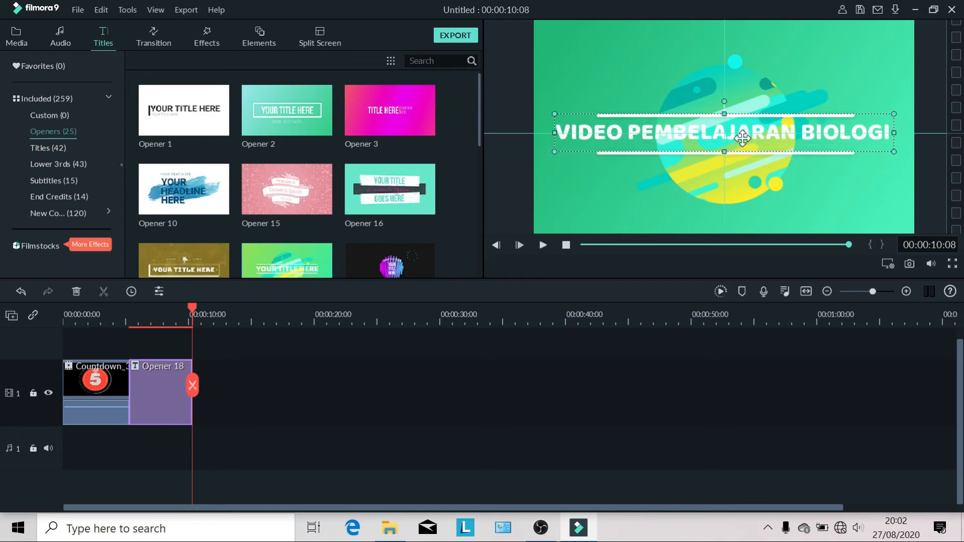
Open the opener title in the Advanced Text Edit window and set its text fill colour to dark navy blue
{"action": "double_click", "coordinate": [710, 135]}
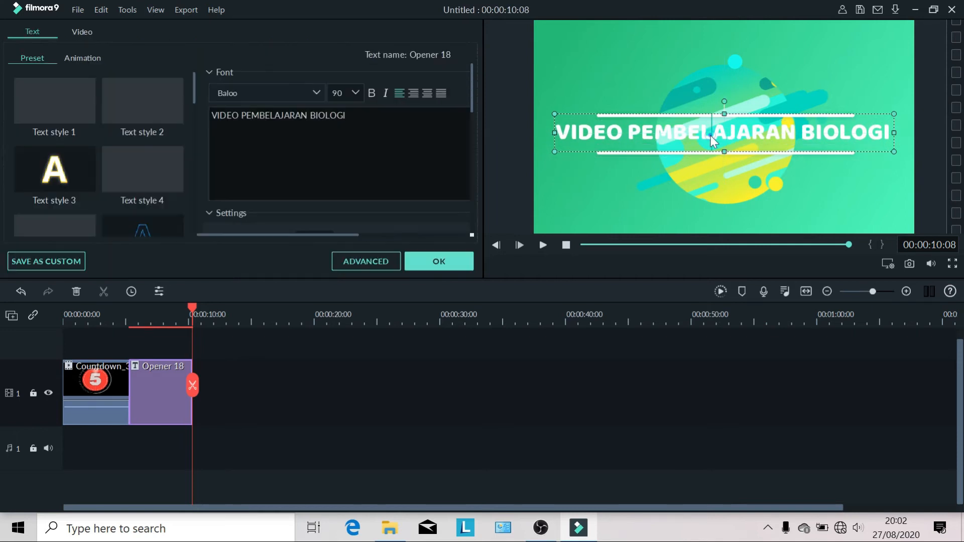
{"action": "left_click", "coordinate": [362, 261]}
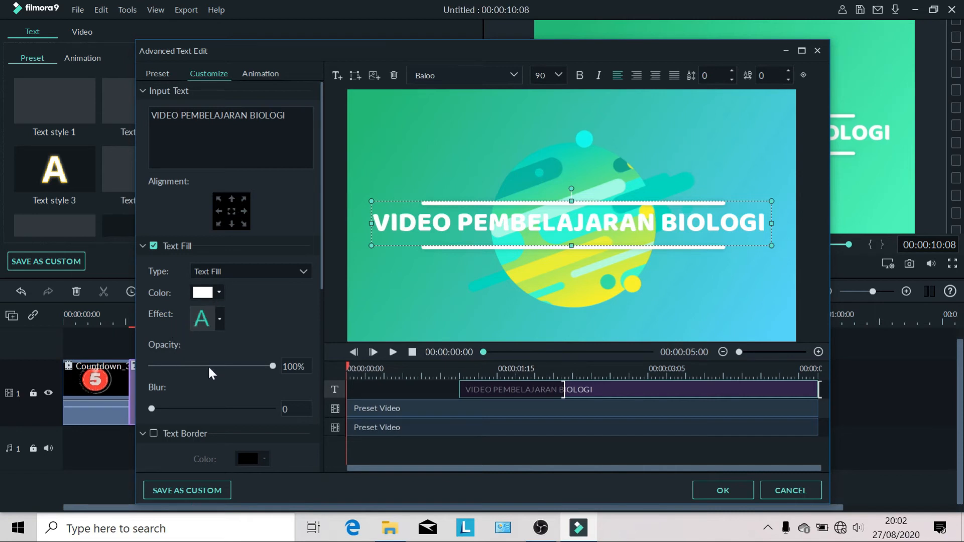
{"action": "scroll", "coordinate": [243, 420], "scroll_direction": "down", "scroll_amount": 4}
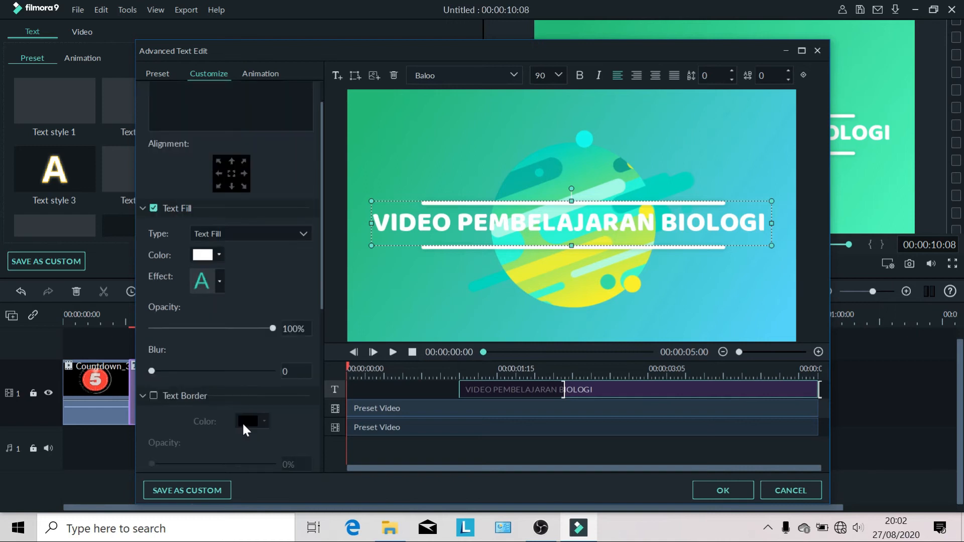
{"action": "scroll", "coordinate": [247, 409], "scroll_direction": "up", "scroll_amount": 4}
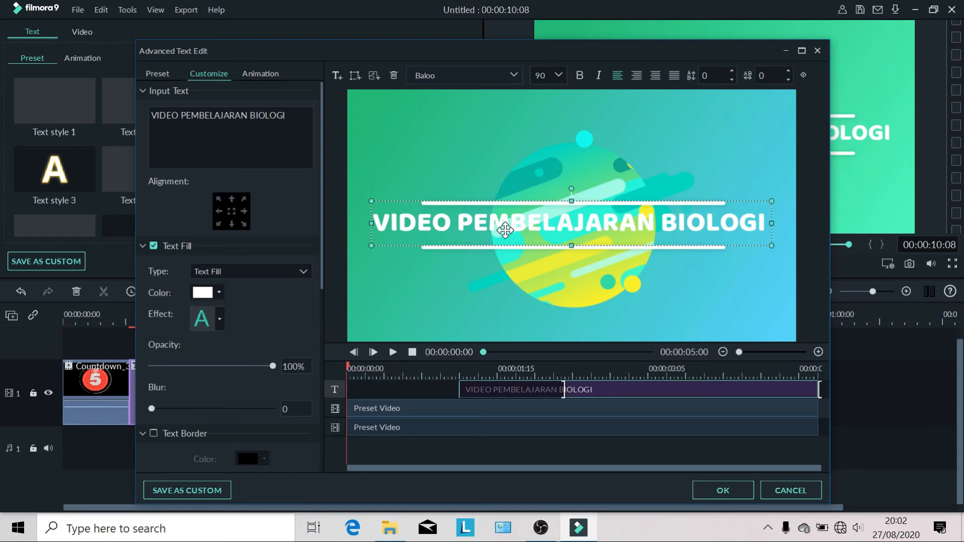
{"action": "left_click", "coordinate": [219, 292]}
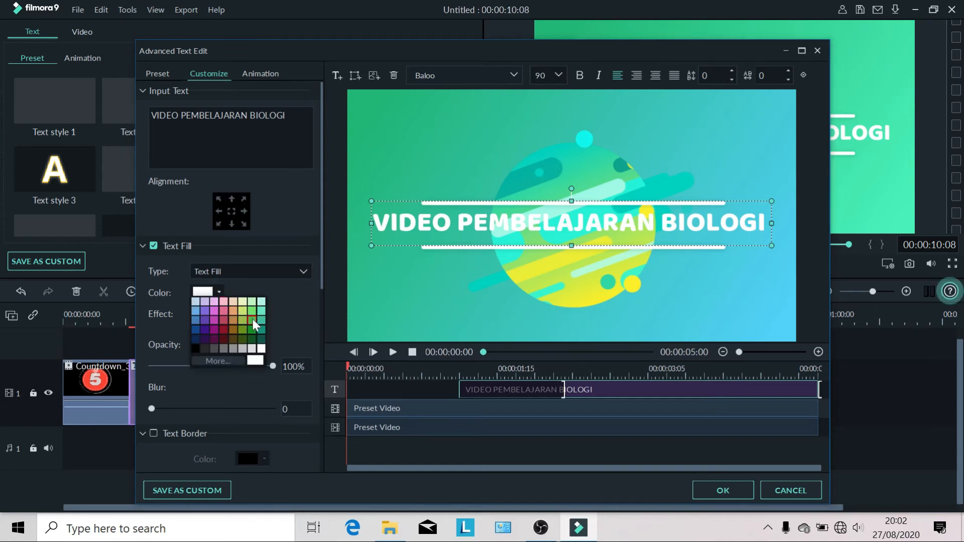
{"action": "left_click", "coordinate": [197, 339]}
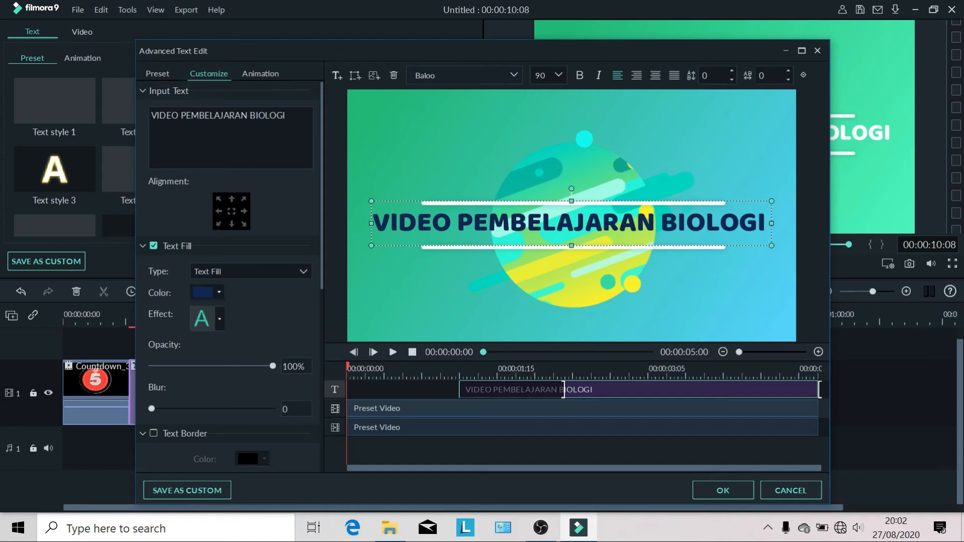
Change the font of the VIDEO PEMBELAJARAN BIOLOGI title to Cambria Bold
{"action": "left_click", "coordinate": [514, 76]}
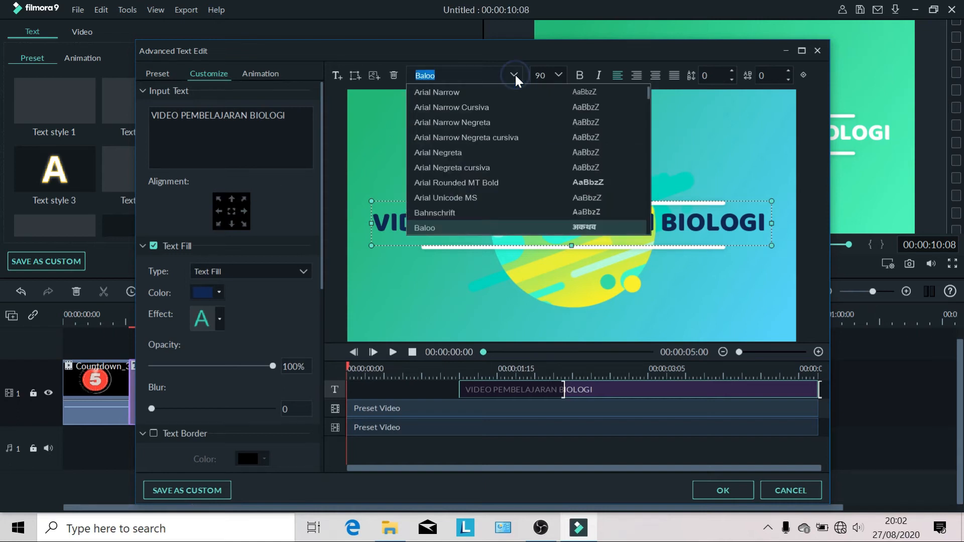
{"action": "scroll", "coordinate": [482, 153], "scroll_direction": "down", "scroll_amount": 2}
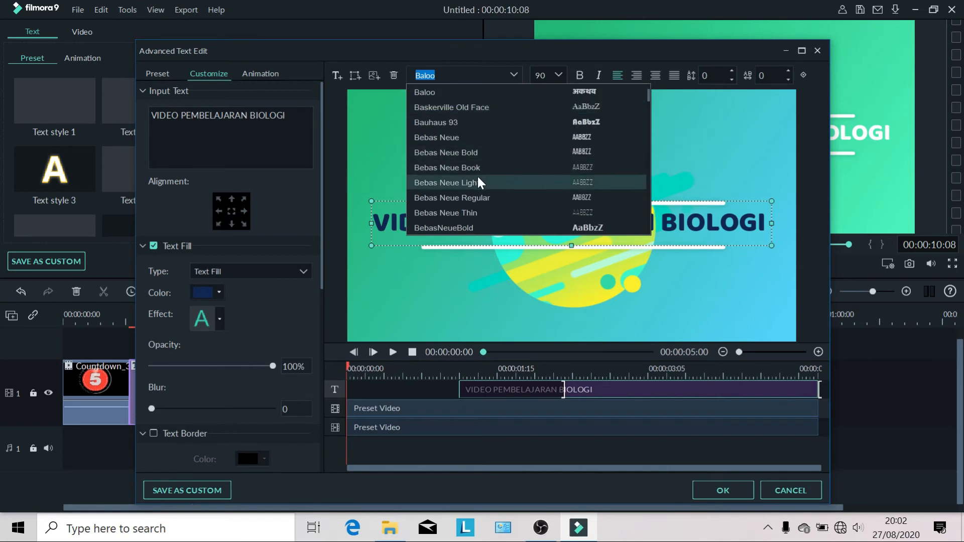
{"action": "scroll", "coordinate": [477, 201], "scroll_direction": "down", "scroll_amount": 2}
{"action": "scroll", "coordinate": [476, 205], "scroll_direction": "down", "scroll_amount": 1}
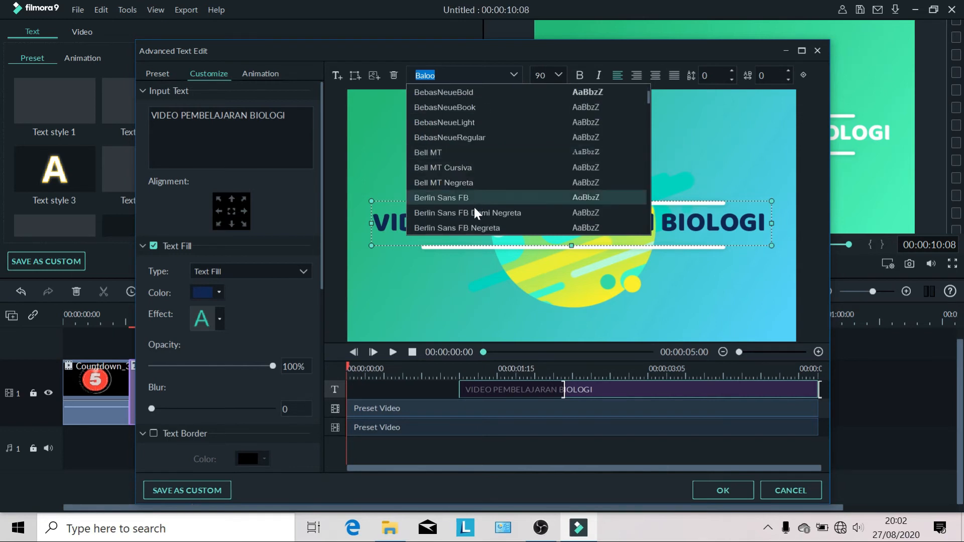
{"action": "scroll", "coordinate": [478, 220], "scroll_direction": "down", "scroll_amount": 1}
{"action": "scroll", "coordinate": [477, 217], "scroll_direction": "down", "scroll_amount": 9}
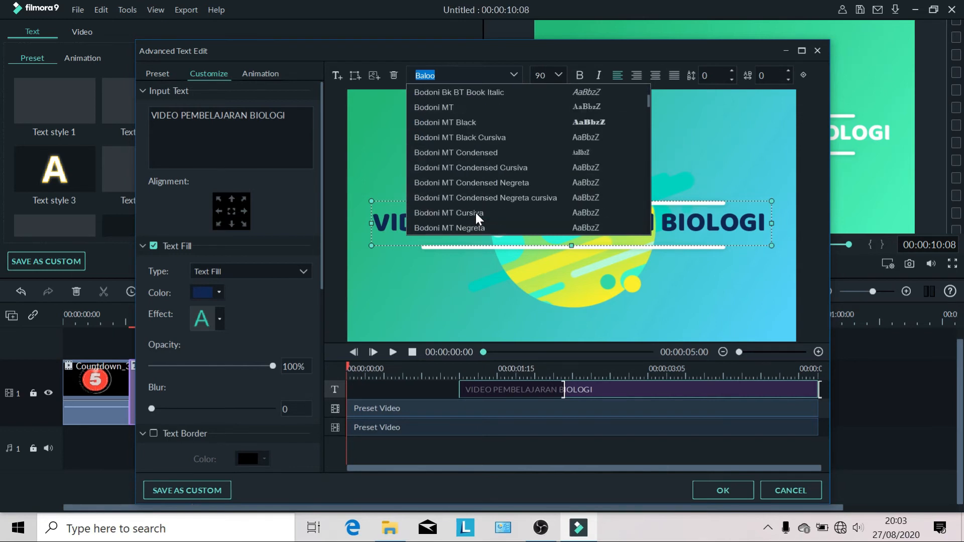
{"action": "scroll", "coordinate": [478, 218], "scroll_direction": "down", "scroll_amount": 7}
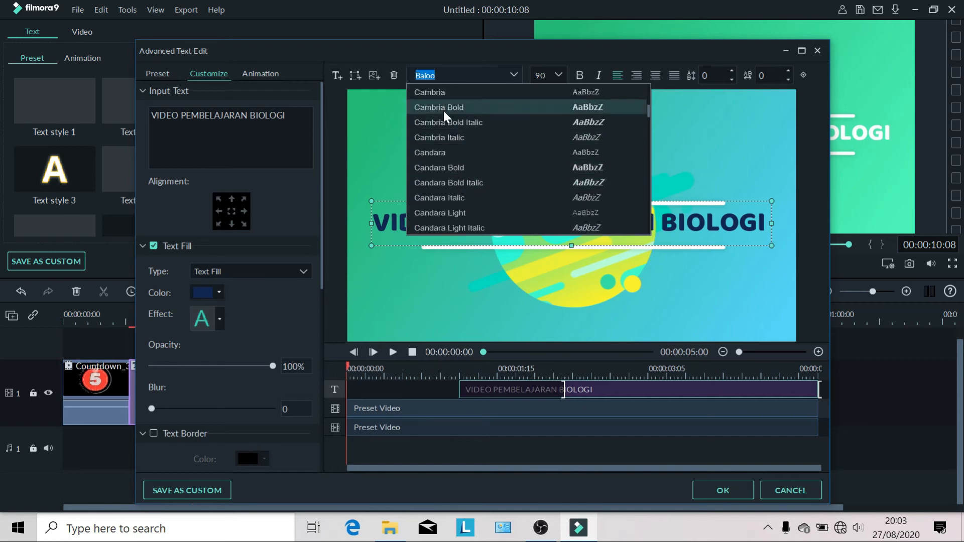
{"action": "left_click", "coordinate": [444, 113]}
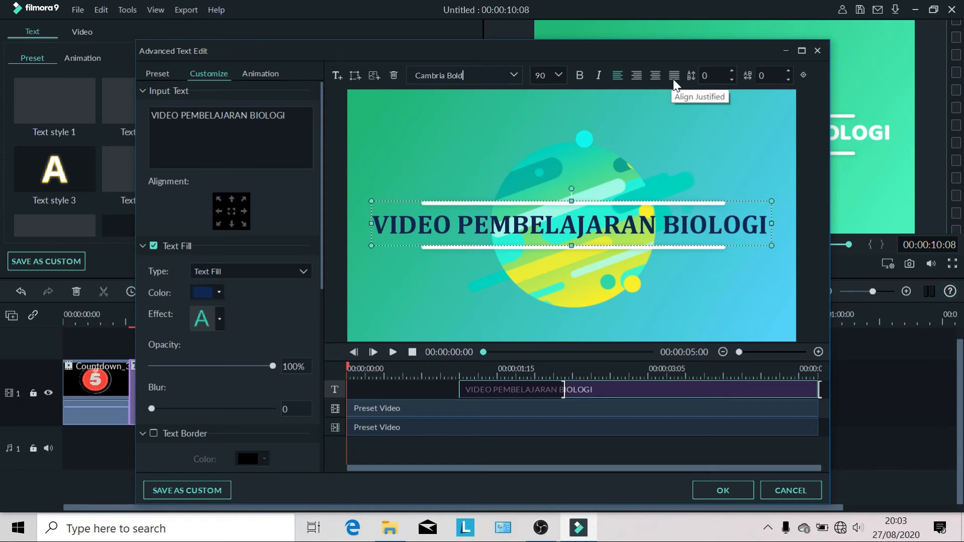
Italicise the VIDEO PEMBELAJARAN BIOLOGI title, apply the advanced text edits and play back the opener before confirming it
{"action": "left_click", "coordinate": [580, 75]}
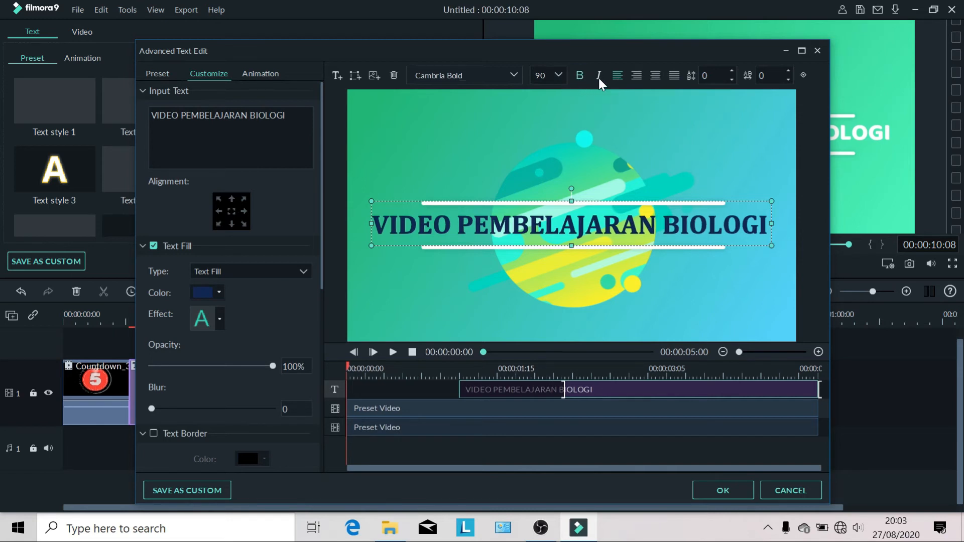
{"action": "left_click", "coordinate": [598, 78]}
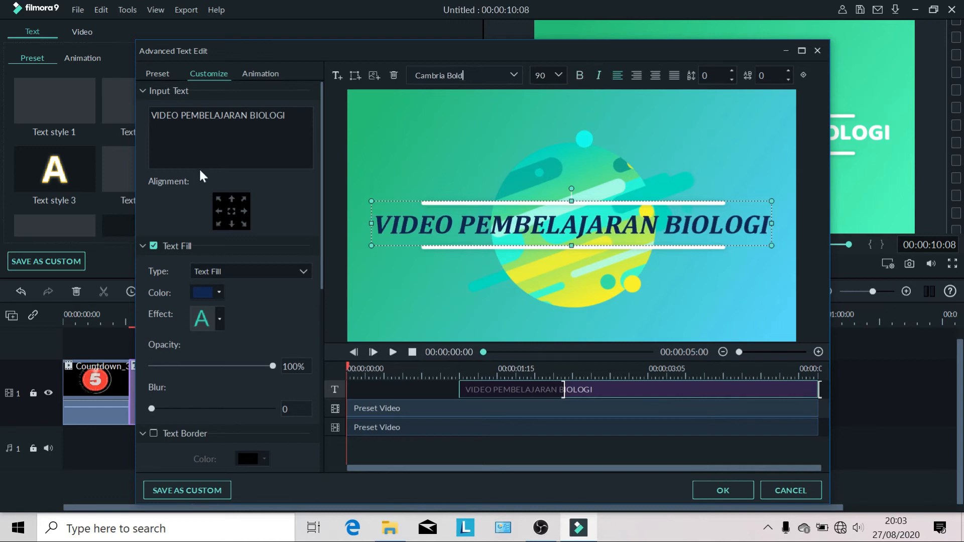
{"action": "scroll", "coordinate": [211, 273], "scroll_direction": "down", "scroll_amount": 3}
{"action": "scroll", "coordinate": [203, 306], "scroll_direction": "down", "scroll_amount": 3}
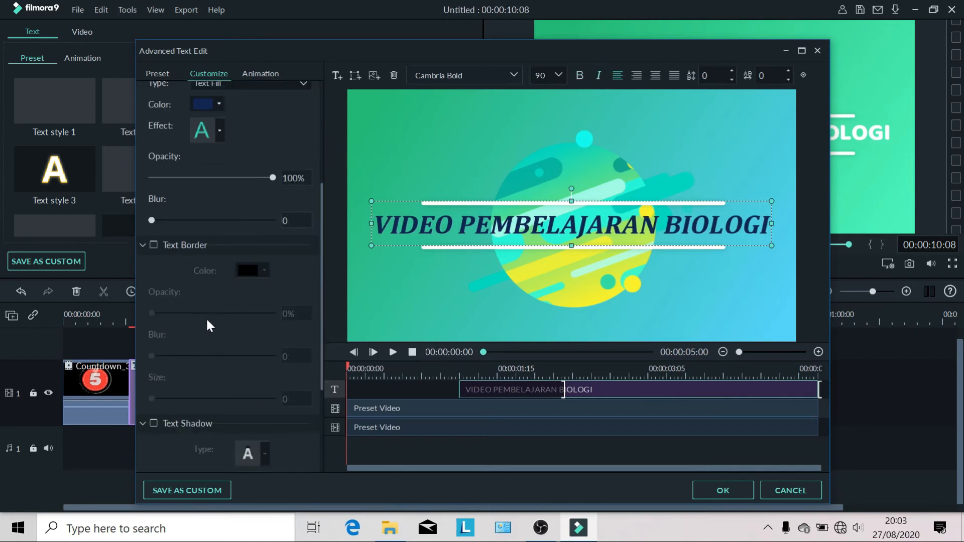
{"action": "scroll", "coordinate": [218, 316], "scroll_direction": "down", "scroll_amount": 2}
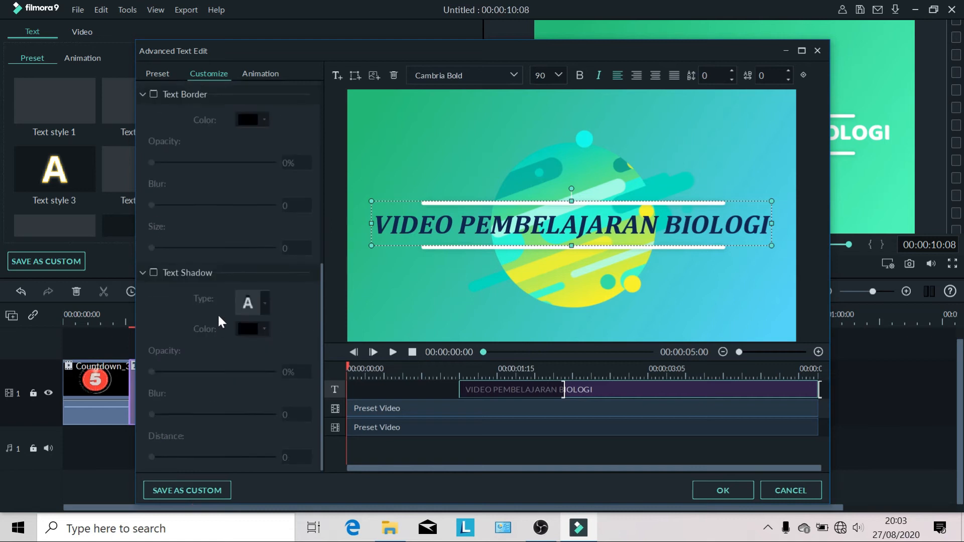
{"action": "scroll", "coordinate": [234, 316], "scroll_direction": "up", "scroll_amount": 3}
{"action": "scroll", "coordinate": [239, 311], "scroll_direction": "up", "scroll_amount": 3}
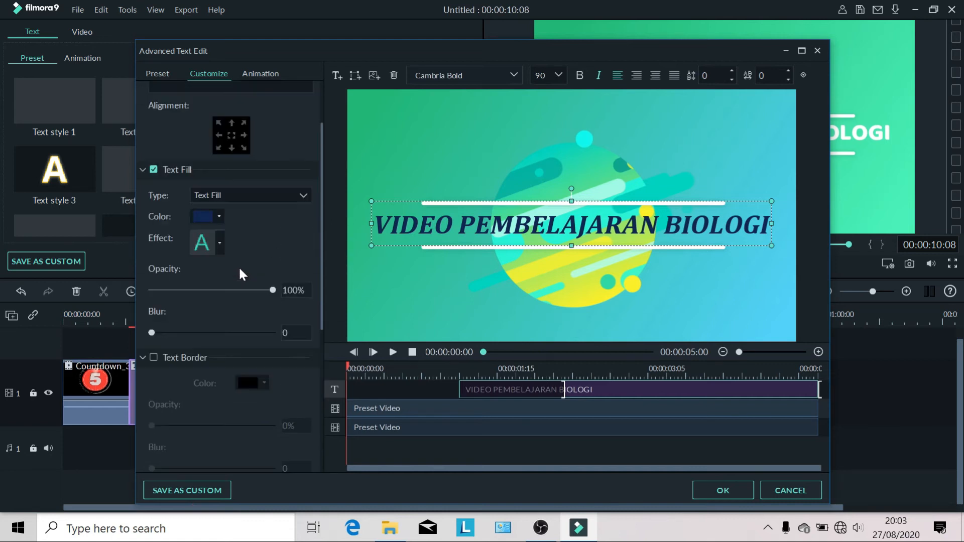
{"action": "left_click", "coordinate": [715, 486]}
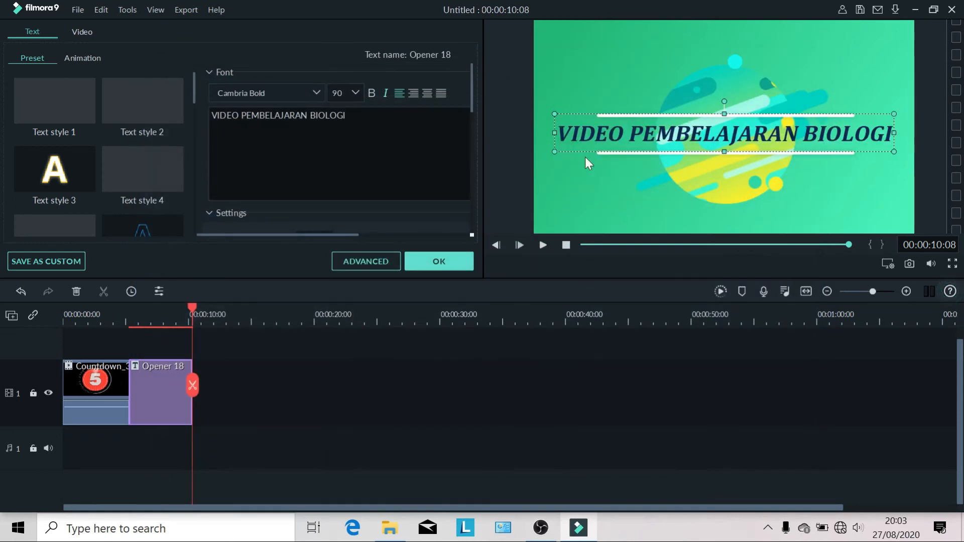
{"action": "left_click", "coordinate": [542, 245]}
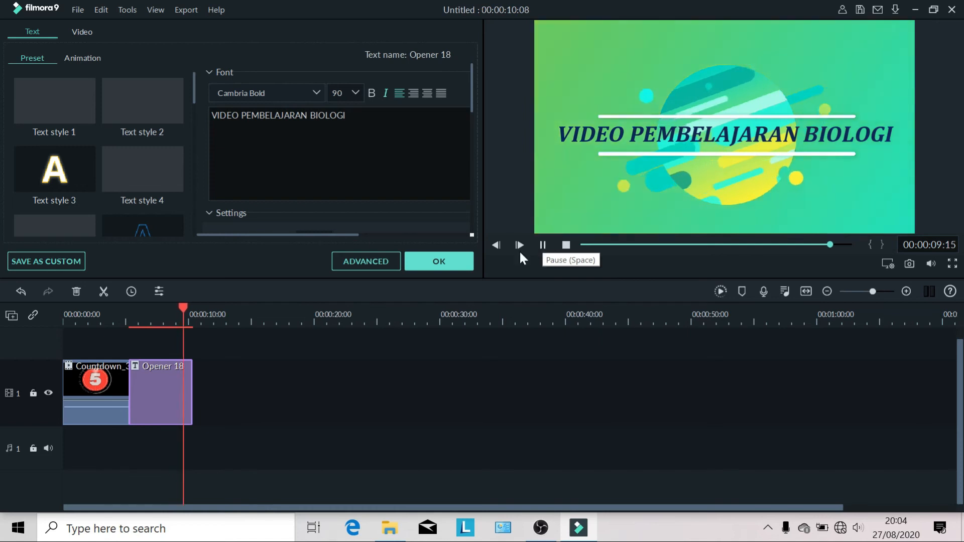
{"action": "left_click", "coordinate": [450, 264]}
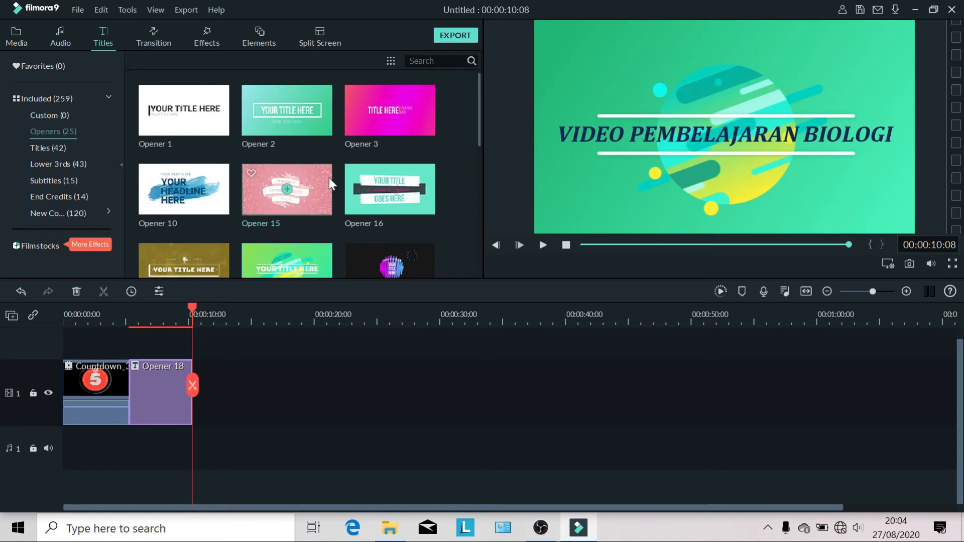
Add the project media clip Video 7 CONTOH SOAL UTK FILMORA to the video track directly after Opener 18
{"action": "left_click", "coordinate": [17, 37]}
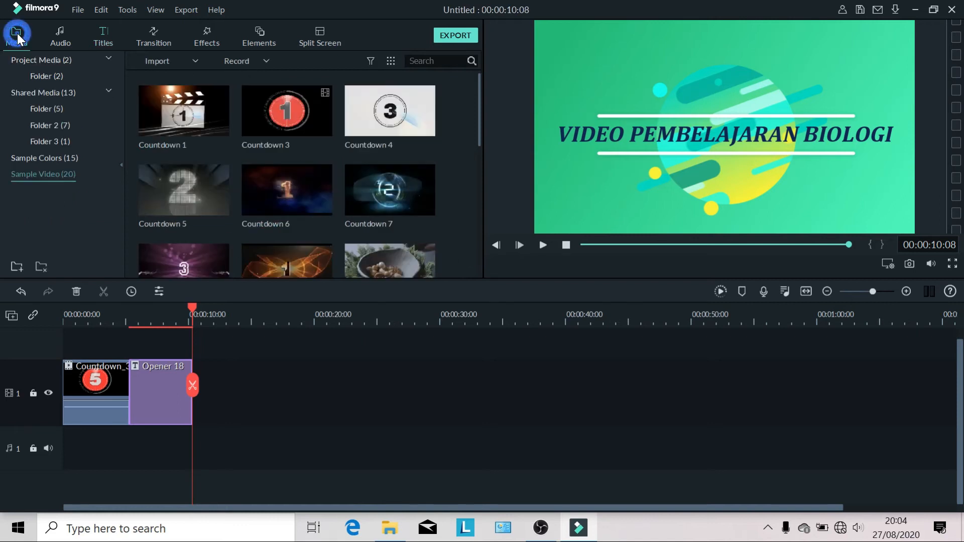
{"action": "left_click", "coordinate": [58, 61]}
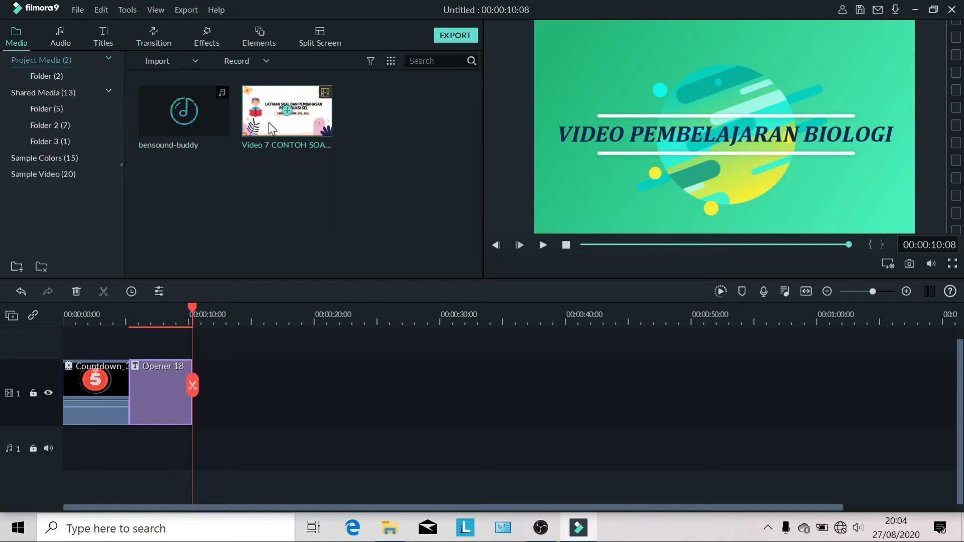
{"action": "left_click", "coordinate": [287, 110]}
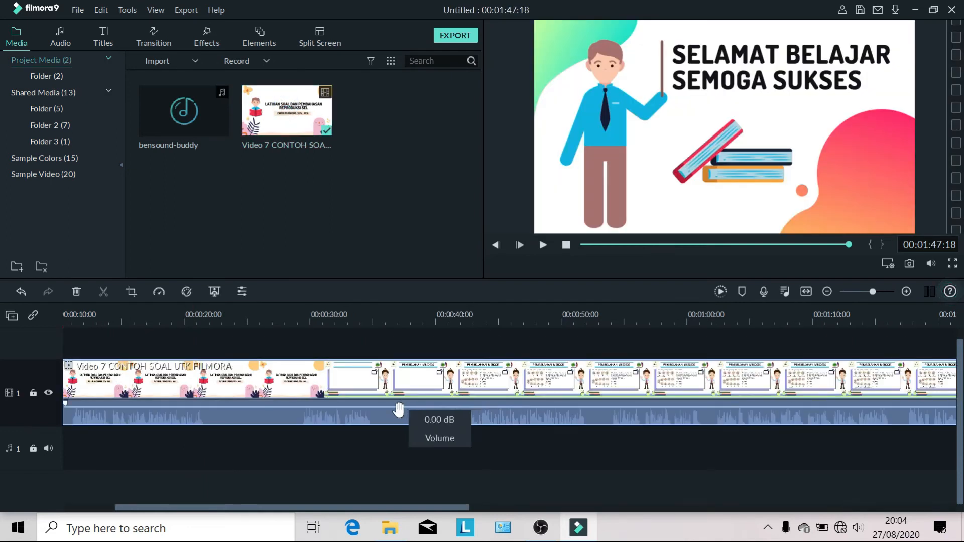
{"action": "left_click_drag", "start_coordinate": [349, 503], "coordinate": [176, 522]}
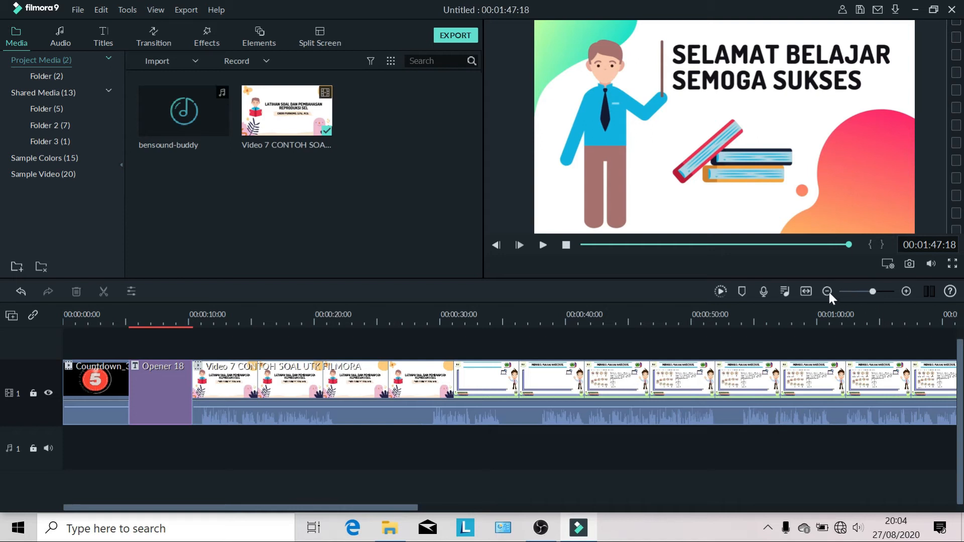
Inspect the lesson clip and its audio waveform along the timeline at different zoom levels, from its end back to the start
{"action": "left_click", "coordinate": [905, 291]}
{"action": "left_click", "coordinate": [905, 292]}
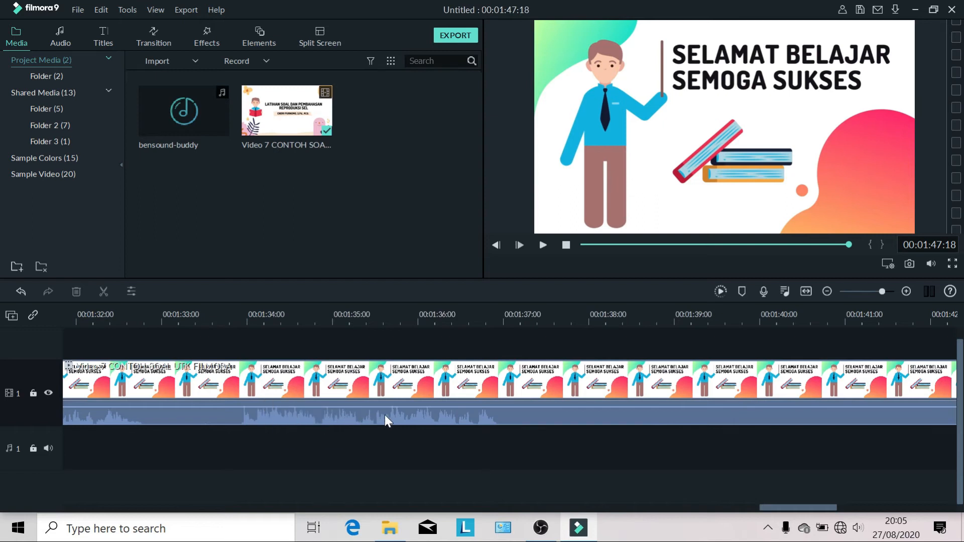
{"action": "left_click", "coordinate": [827, 291]}
{"action": "left_click", "coordinate": [826, 291]}
{"action": "left_click", "coordinate": [826, 292]}
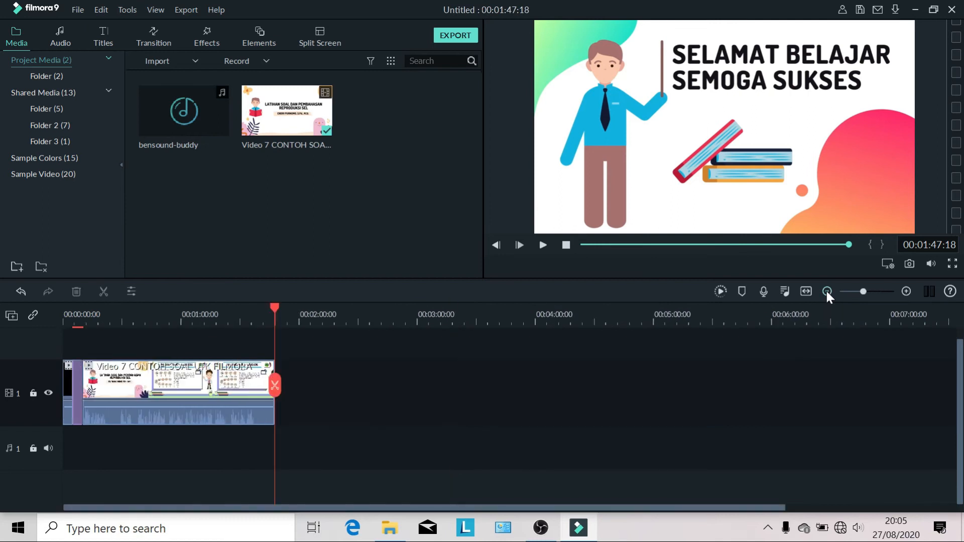
{"action": "left_click", "coordinate": [874, 293]}
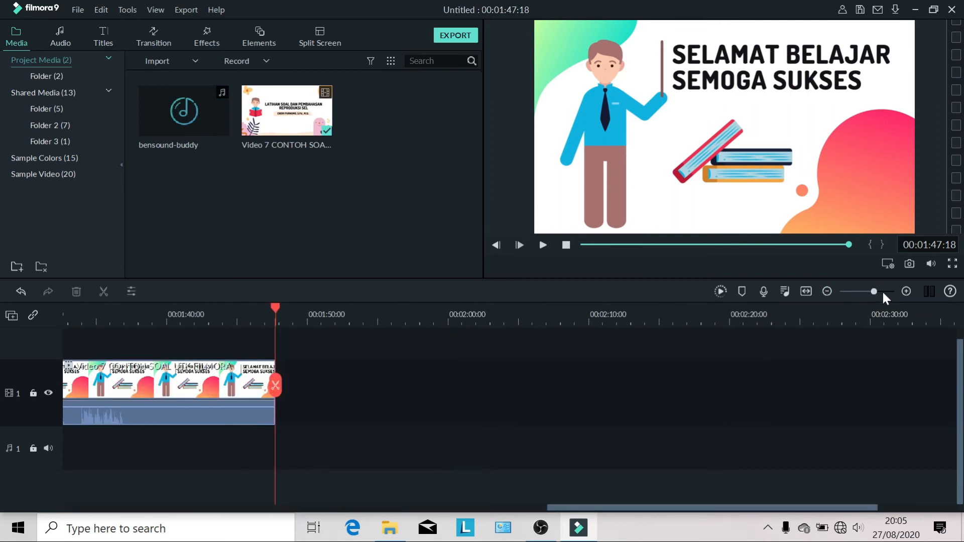
{"action": "left_click", "coordinate": [882, 292]}
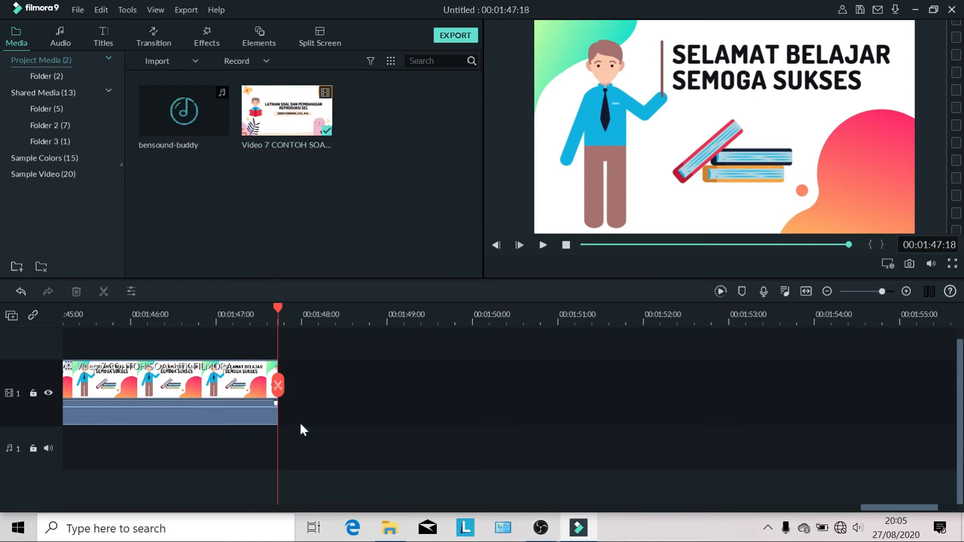
{"action": "left_click_drag", "start_coordinate": [879, 508], "coordinate": [207, 511]}
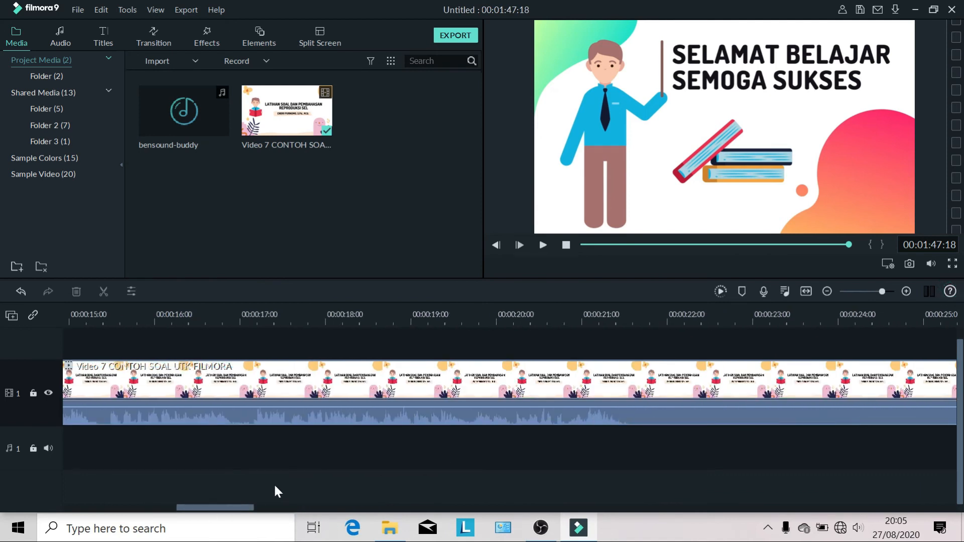
Split the lesson clip at 00:01:41:20 in the silent closing section and delete the part after the cut
{"action": "left_click_drag", "start_coordinate": [235, 507], "coordinate": [826, 472]}
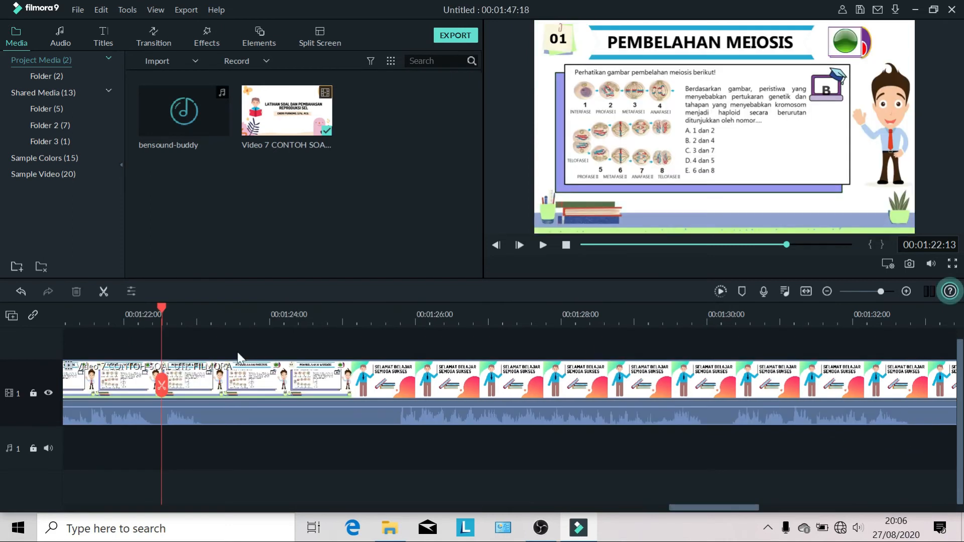
{"action": "left_click_drag", "start_coordinate": [161, 304], "coordinate": [710, 396]}
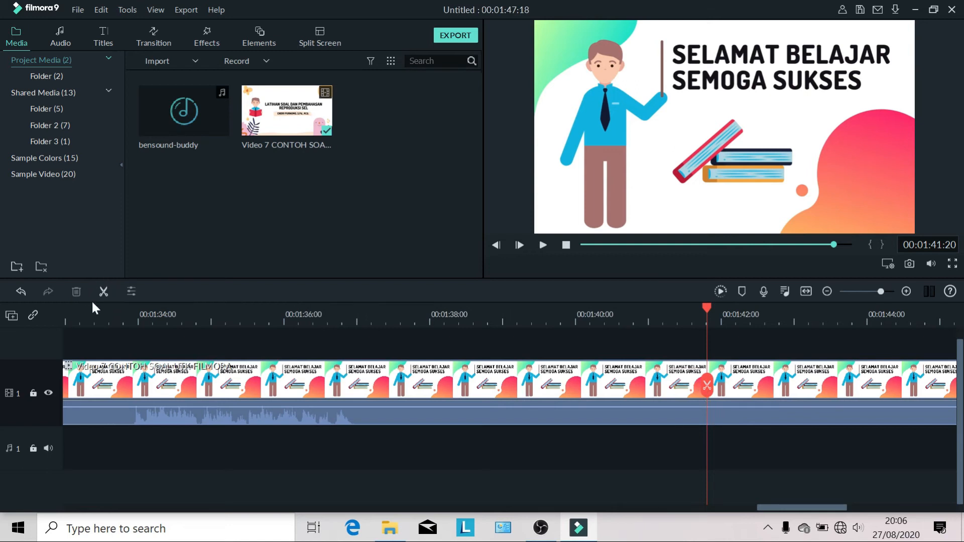
{"action": "left_click", "coordinate": [706, 385]}
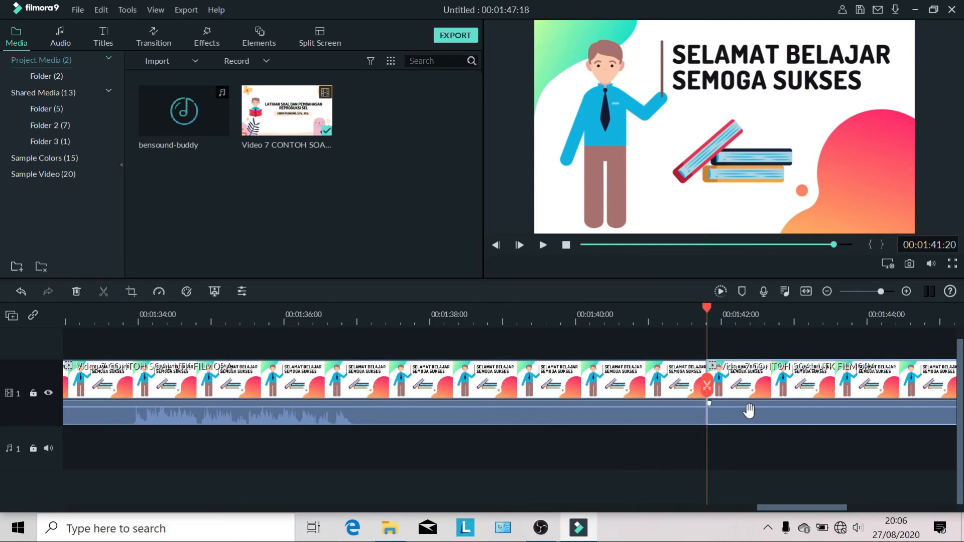
{"action": "key", "text": "Delete"}
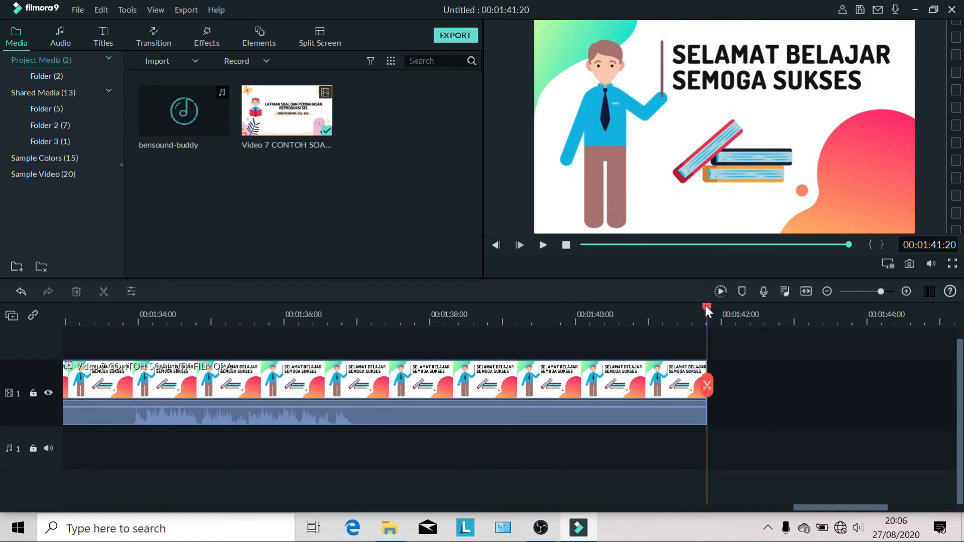
Add the bensound-buddy music to audio track 1, starting at the very beginning of the timeline
{"action": "left_click_drag", "start_coordinate": [813, 507], "coordinate": [200, 154]}
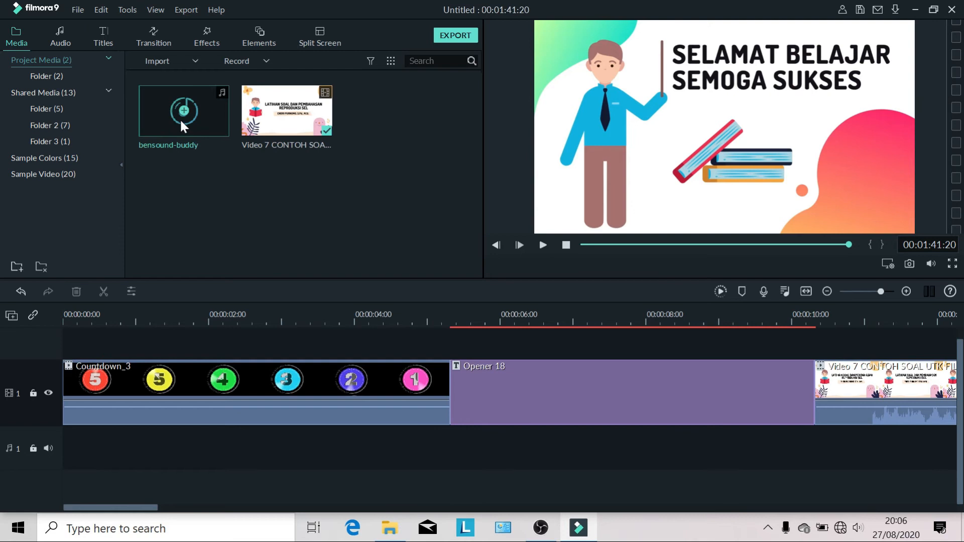
{"action": "left_click_drag", "start_coordinate": [169, 118], "coordinate": [62, 445]}
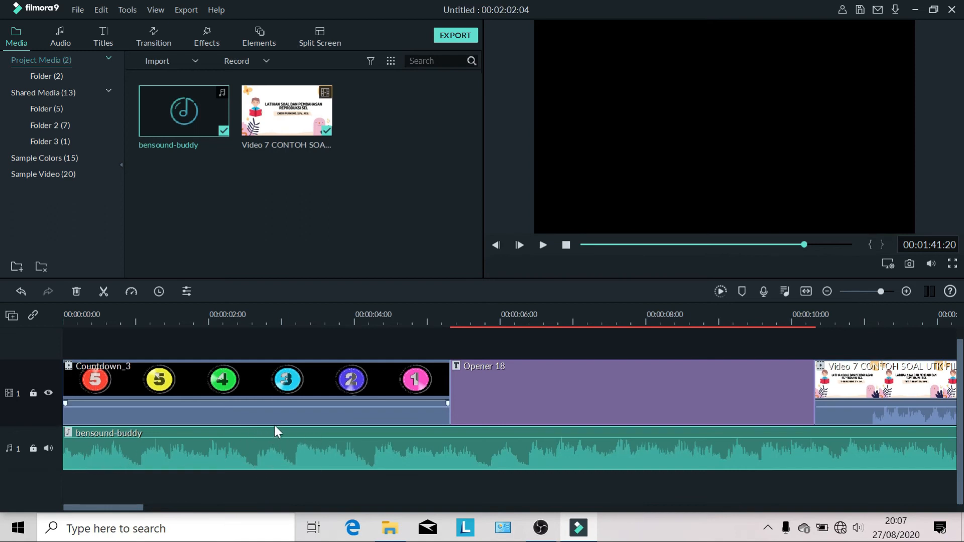
{"action": "scroll", "coordinate": [275, 425], "scroll_direction": "up", "scroll_amount": 1}
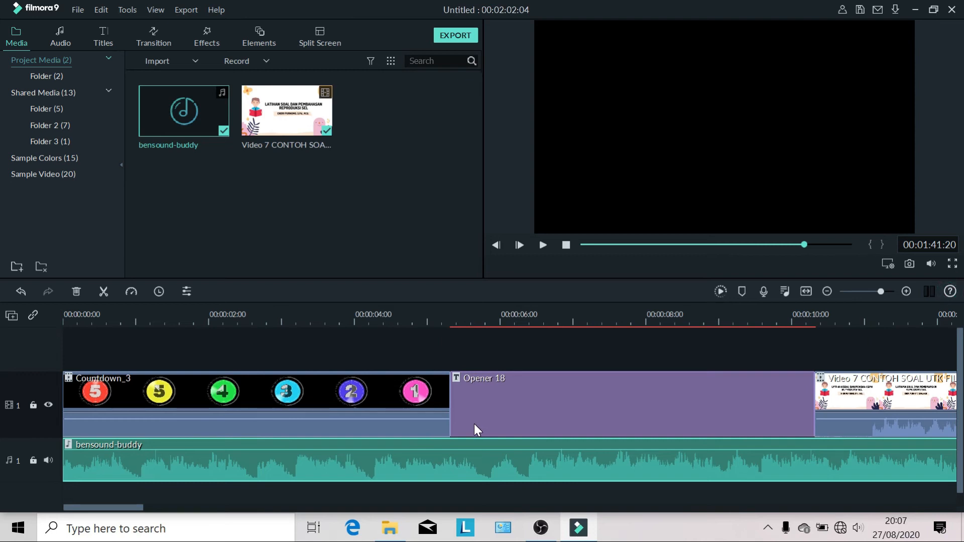
Place the Linear 22 transition at the junction between the Countdown_3 clip and Opener 18
{"action": "mouse_move", "coordinate": [297, 120]}
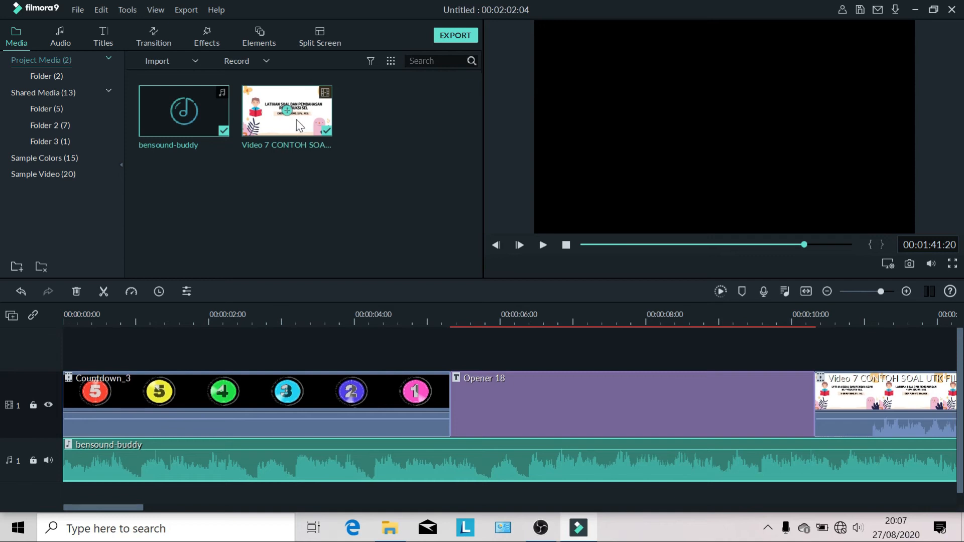
{"action": "left_click", "coordinate": [152, 33]}
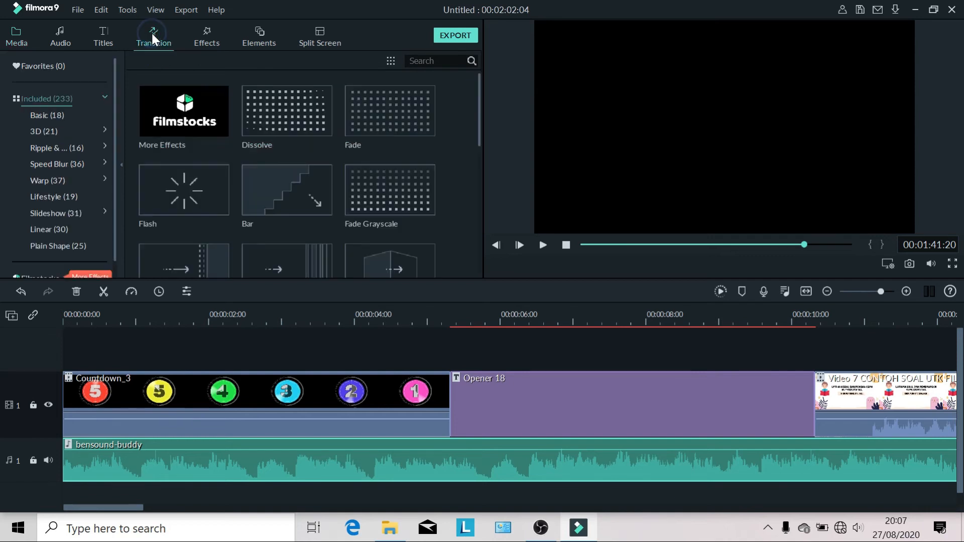
{"action": "scroll", "coordinate": [264, 156], "scroll_direction": "down", "scroll_amount": 3}
{"action": "scroll", "coordinate": [264, 156], "scroll_direction": "down", "scroll_amount": 15}
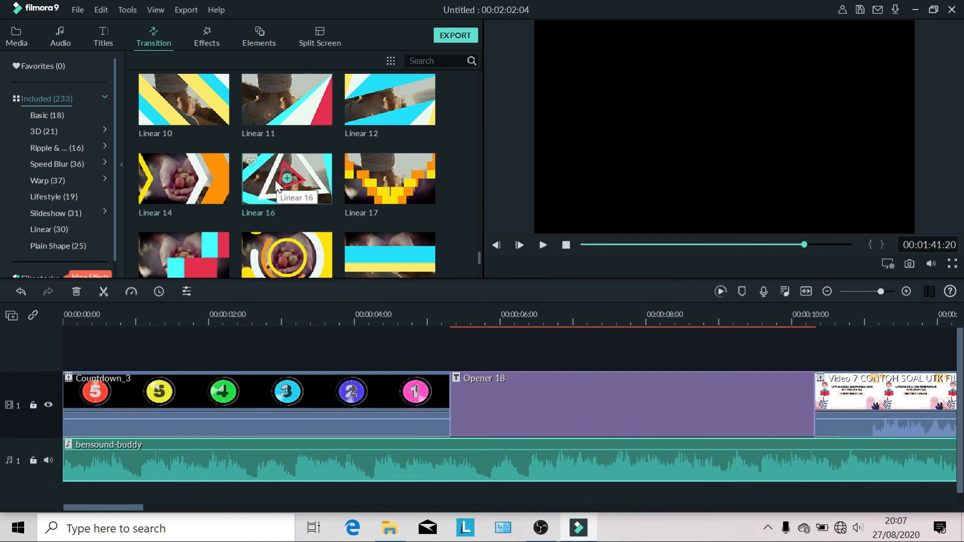
{"action": "left_click", "coordinate": [499, 417]}
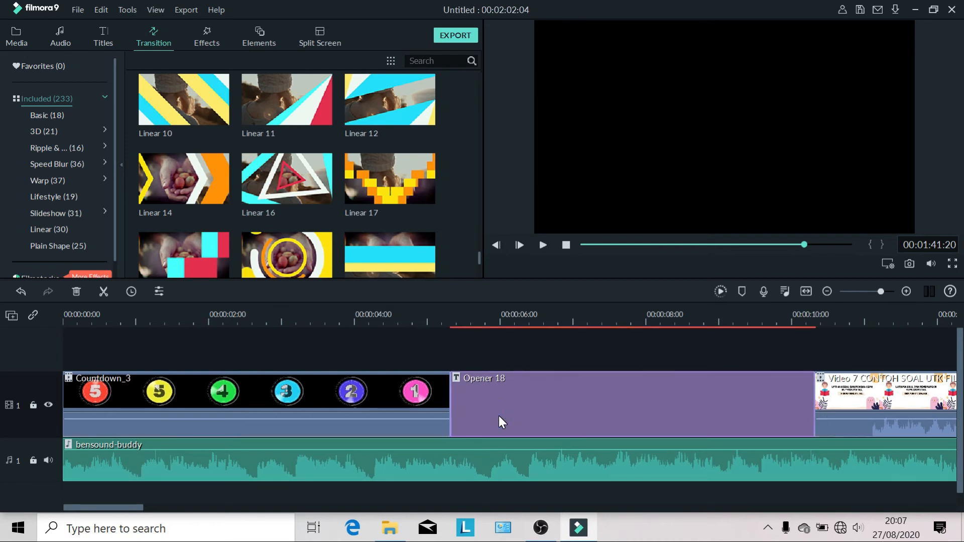
{"action": "scroll", "coordinate": [291, 194], "scroll_direction": "up", "scroll_amount": 5}
{"action": "scroll", "coordinate": [291, 194], "scroll_direction": "down", "scroll_amount": 5}
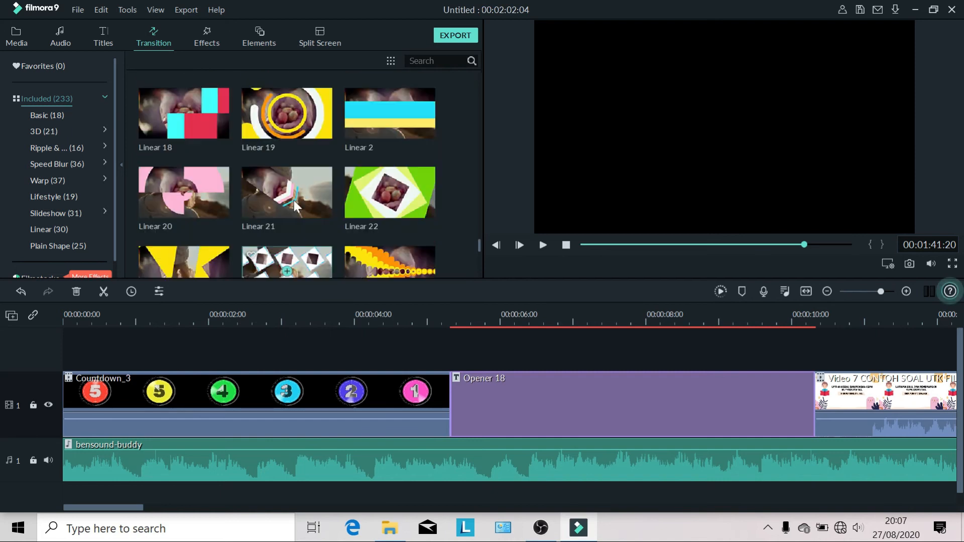
{"action": "left_click_drag", "start_coordinate": [376, 197], "coordinate": [435, 377]}
Preview the transition from the countdown to the opener, playing from 00:00:04:06 into the opener title
{"action": "left_click_drag", "start_coordinate": [804, 245], "coordinate": [567, 254]}
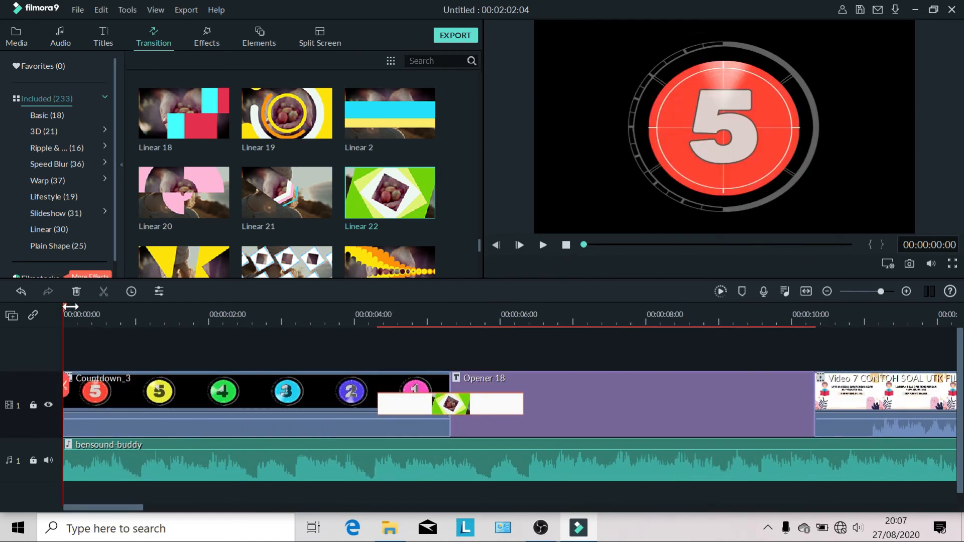
{"action": "left_click_drag", "start_coordinate": [63, 305], "coordinate": [371, 349]}
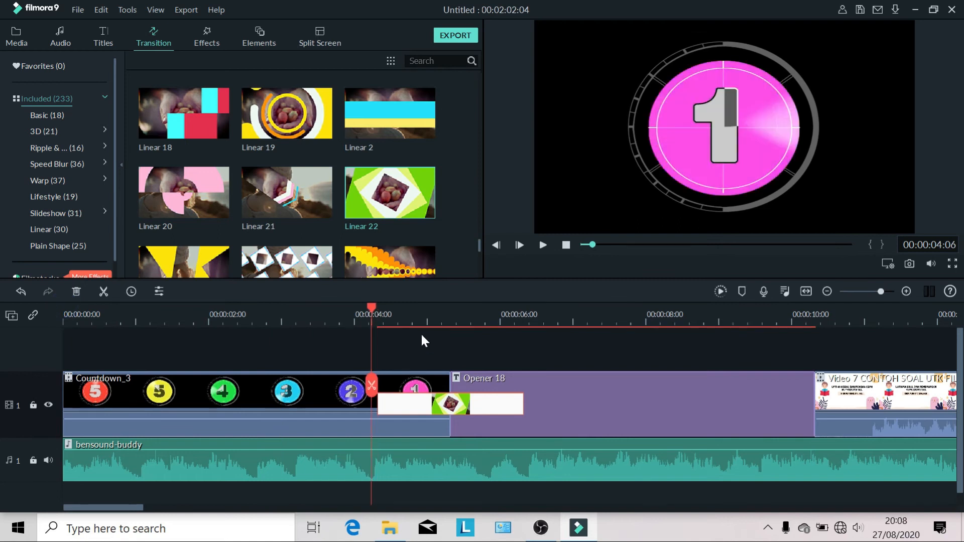
{"action": "left_click", "coordinate": [543, 244]}
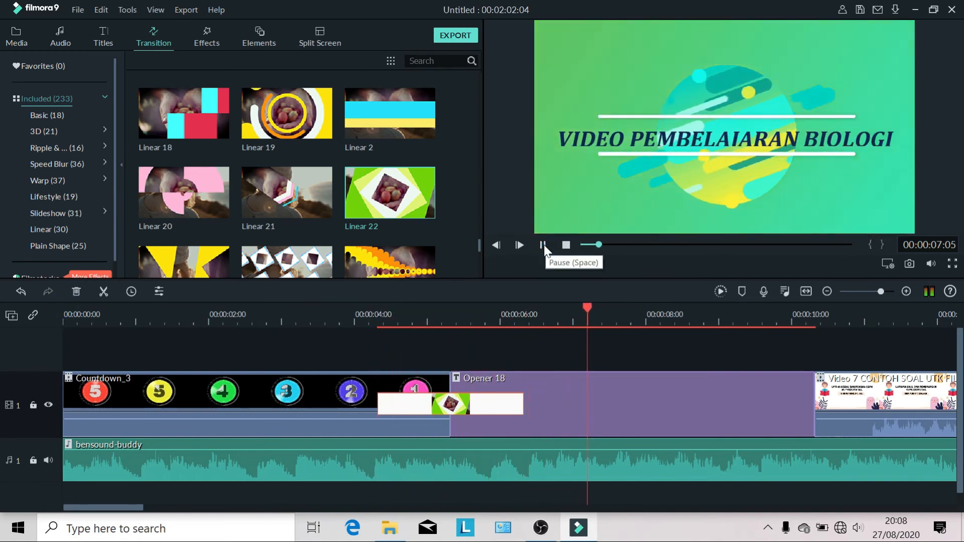
{"action": "left_click", "coordinate": [543, 244]}
Place the Plain Shape 21 transition at the junction between Opener 18 and the lesson clip
{"action": "left_click_drag", "start_coordinate": [131, 508], "coordinate": [175, 512]}
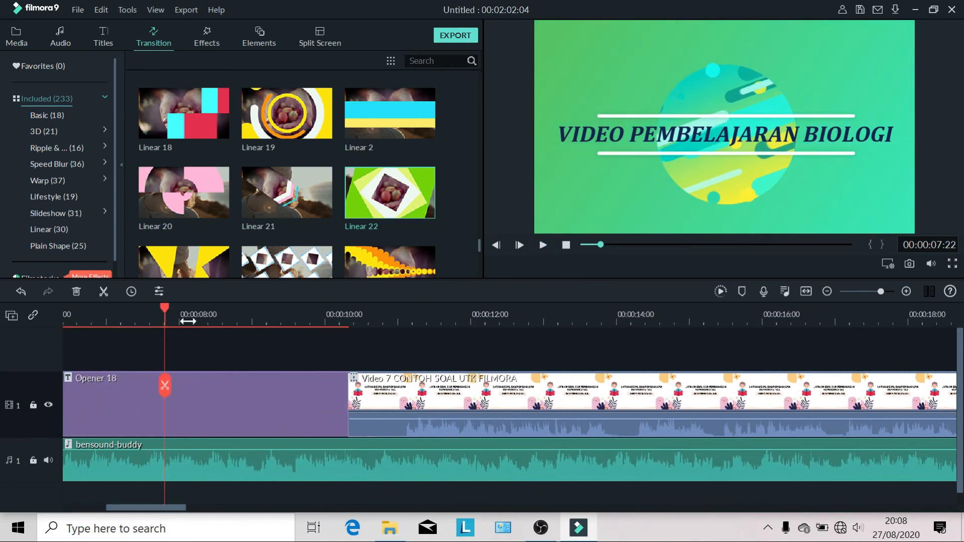
{"action": "left_click_drag", "start_coordinate": [168, 311], "coordinate": [349, 338]}
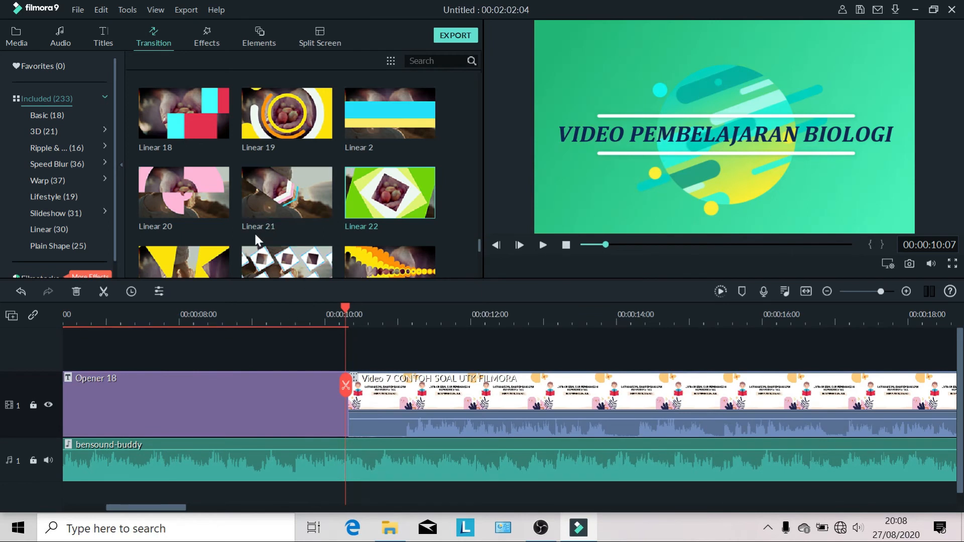
{"action": "scroll", "coordinate": [263, 216], "scroll_direction": "down", "scroll_amount": 3}
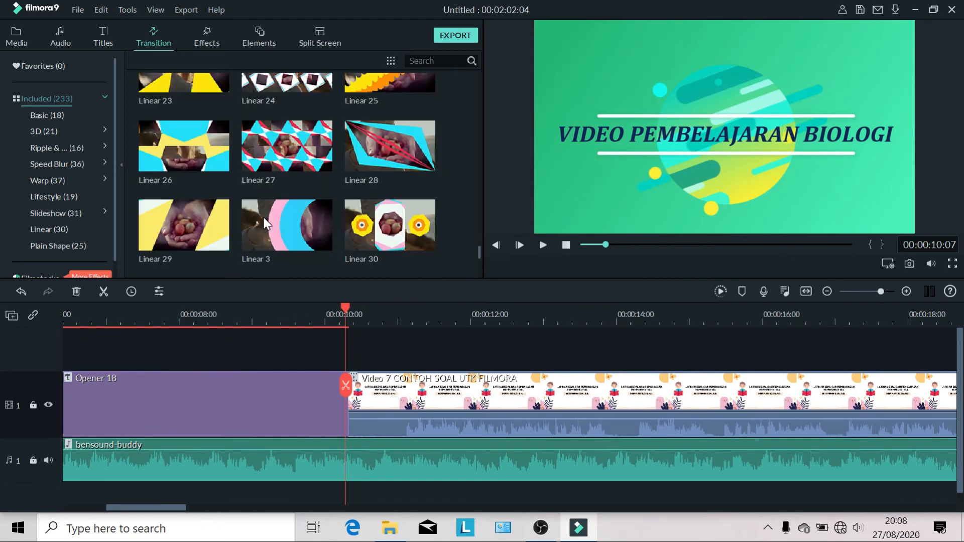
{"action": "scroll", "coordinate": [263, 218], "scroll_direction": "down", "scroll_amount": 3}
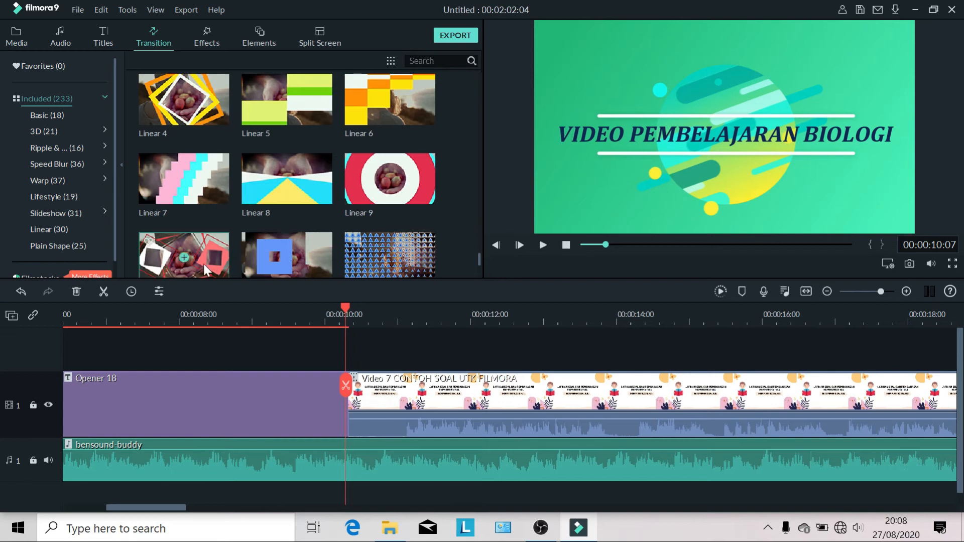
{"action": "scroll", "coordinate": [206, 261], "scroll_direction": "down", "scroll_amount": 5}
{"action": "scroll", "coordinate": [214, 252], "scroll_direction": "down", "scroll_amount": 2}
{"action": "left_click_drag", "start_coordinate": [280, 242], "coordinate": [333, 382]}
Preview the transition from the opener to the lesson clip, playing from shortly before the junction to 00:00:13:12
{"action": "left_click_drag", "start_coordinate": [346, 310], "coordinate": [252, 316]}
{"action": "left_click", "coordinate": [542, 245]}
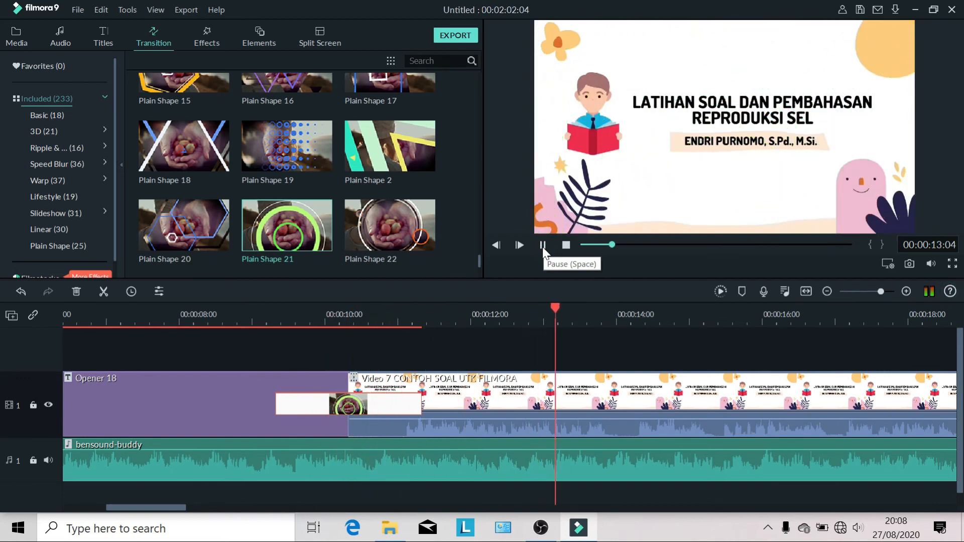
{"action": "left_click", "coordinate": [542, 245]}
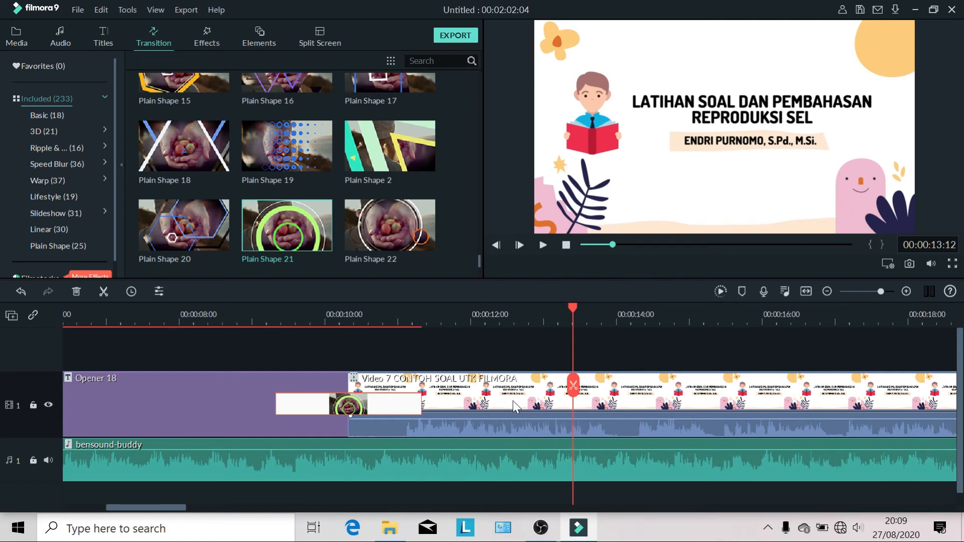
Raise the lesson clip's audio volume to the maximum of 12 dB and confirm the change
{"action": "double_click", "coordinate": [499, 412]}
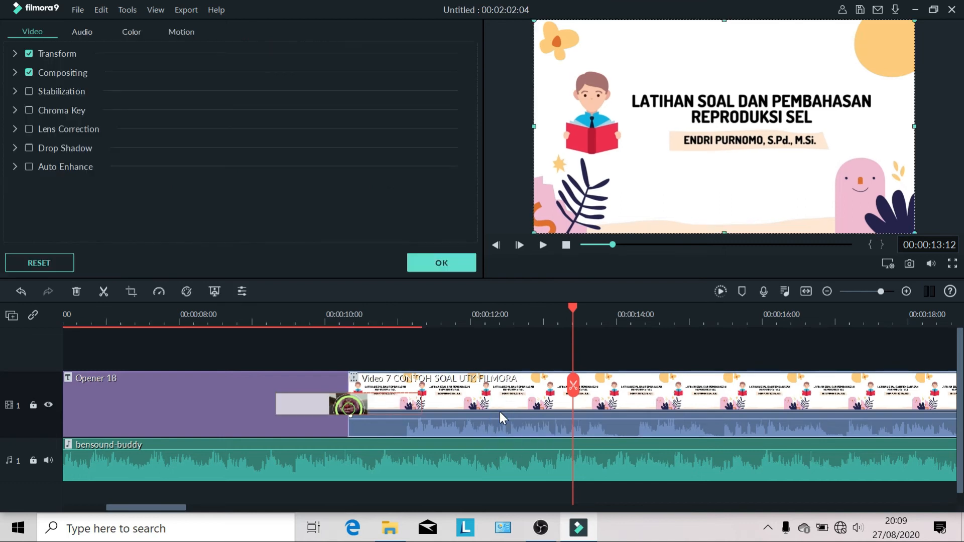
{"action": "left_click", "coordinate": [82, 33]}
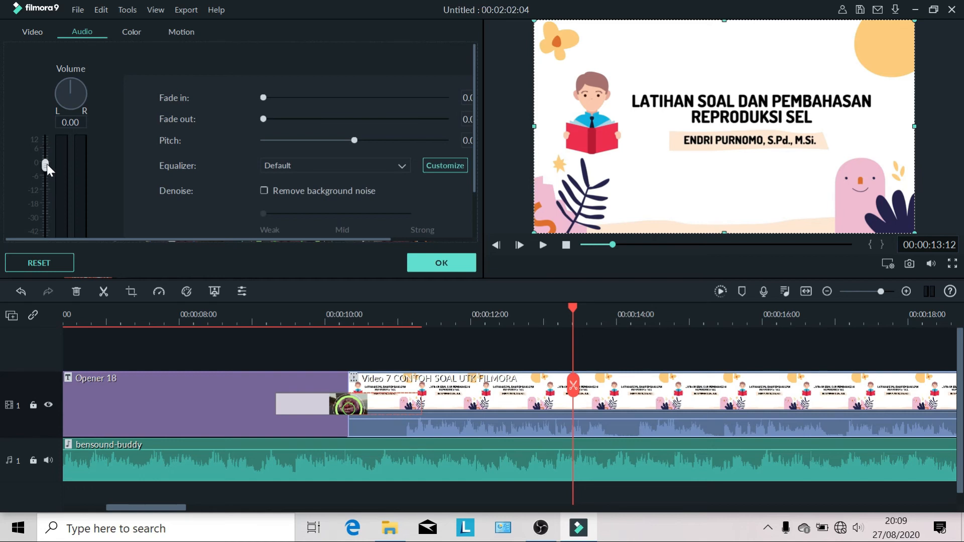
{"action": "left_click_drag", "start_coordinate": [45, 164], "coordinate": [46, 140]}
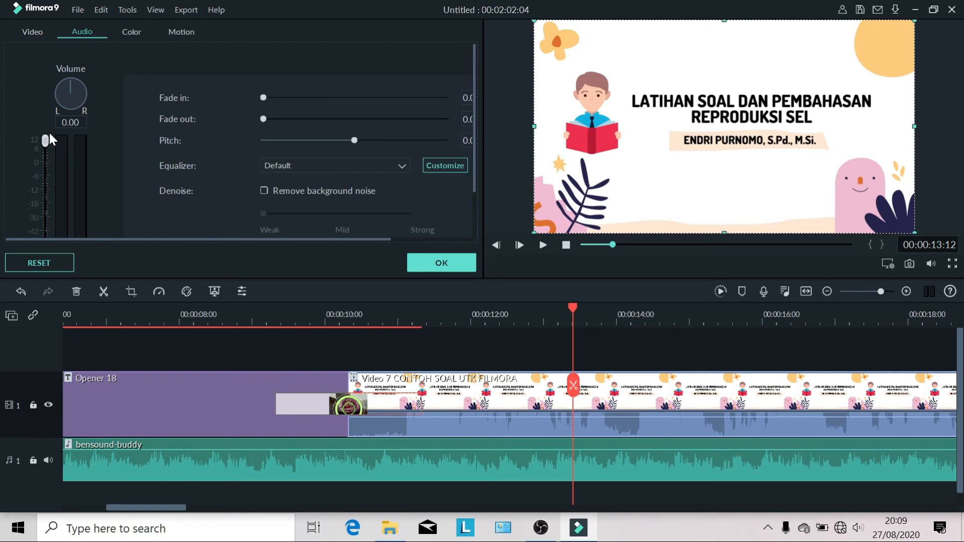
{"action": "left_click", "coordinate": [442, 263]}
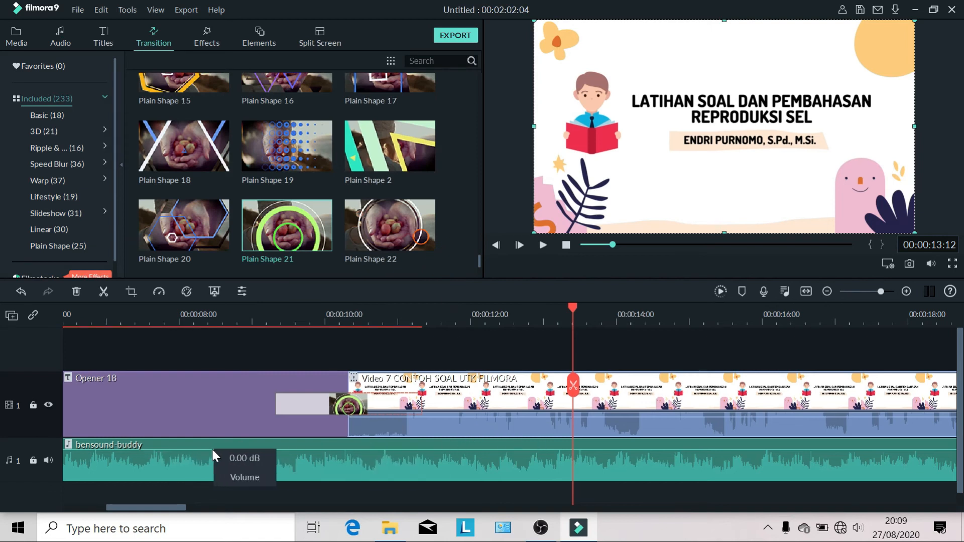
Lower the volume of the bensound-buddy music to about -12 dB
{"action": "double_click", "coordinate": [174, 453]}
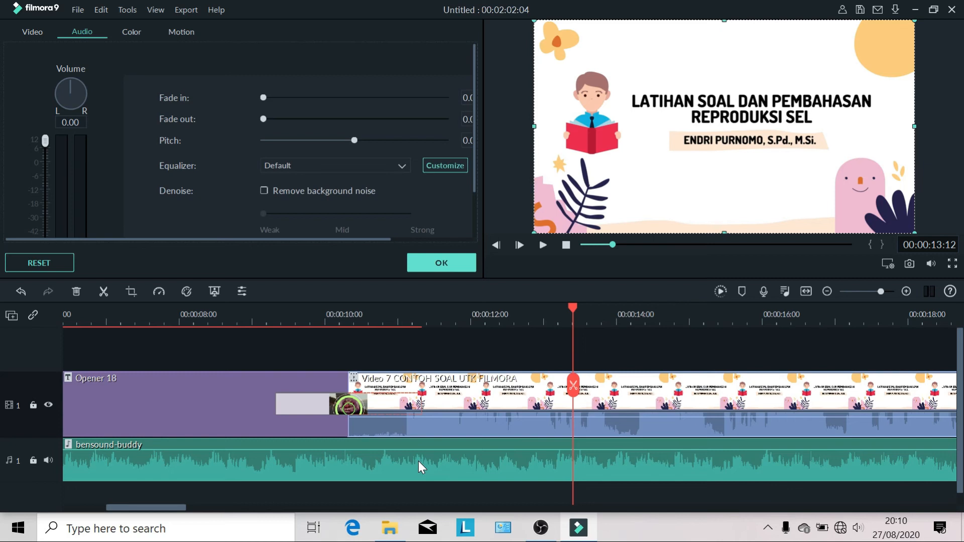
{"action": "double_click", "coordinate": [169, 470]}
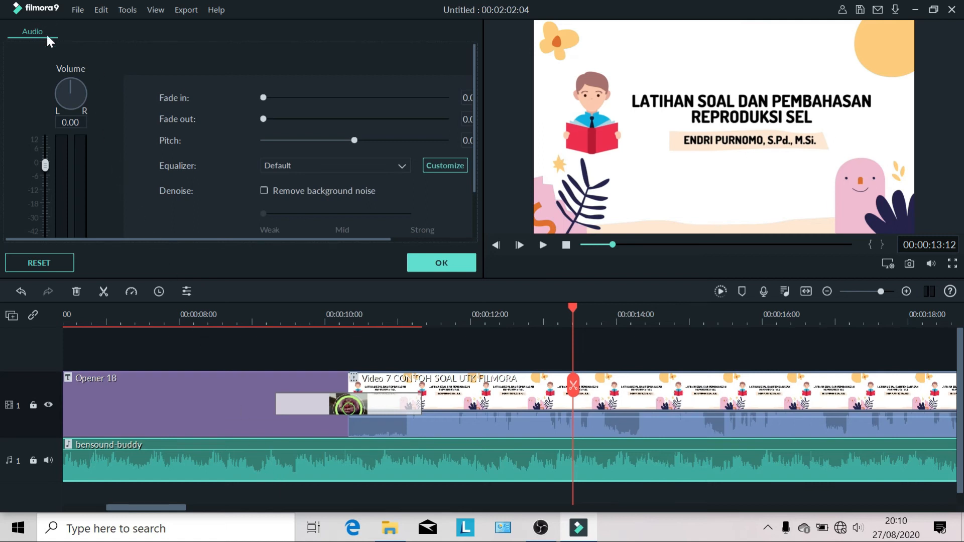
{"action": "left_click", "coordinate": [46, 164]}
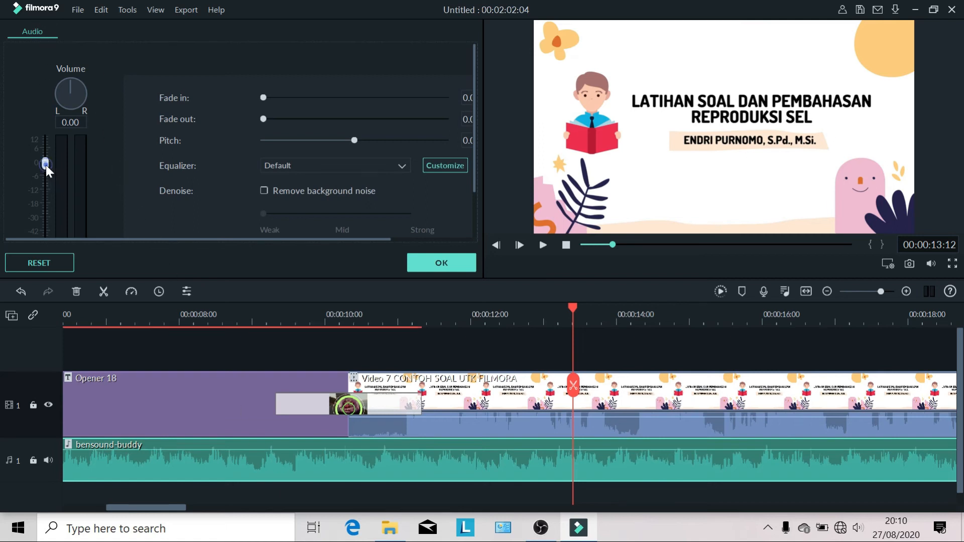
{"action": "left_click_drag", "start_coordinate": [44, 165], "coordinate": [46, 193]}
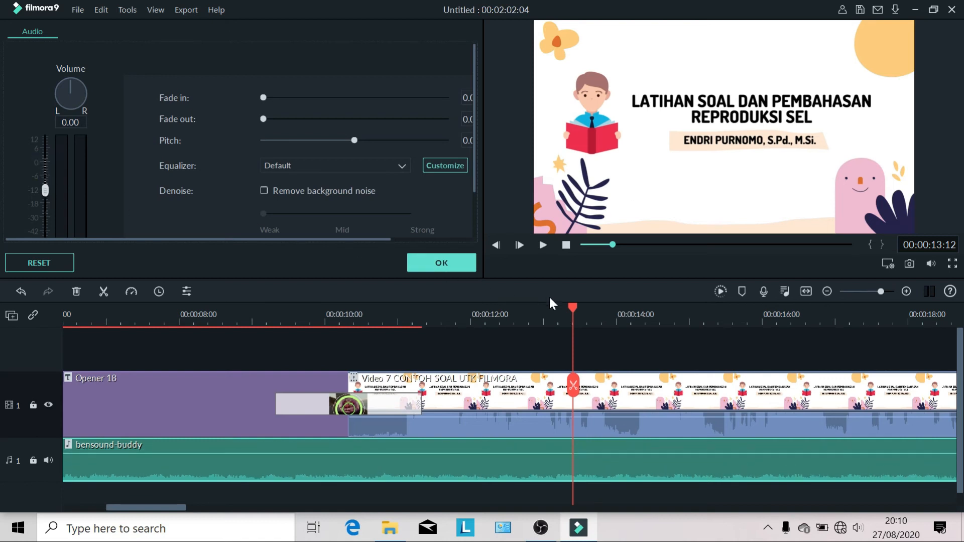
Play the project from the very beginning into the lesson clip to check the balance between music and voice
{"action": "left_click_drag", "start_coordinate": [576, 313], "coordinate": [23, 383]}
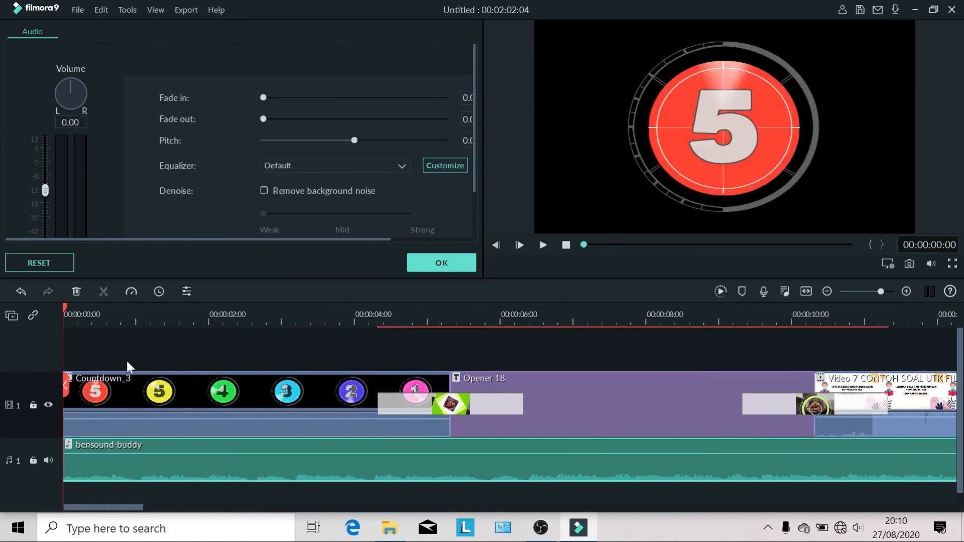
{"action": "left_click", "coordinate": [542, 245]}
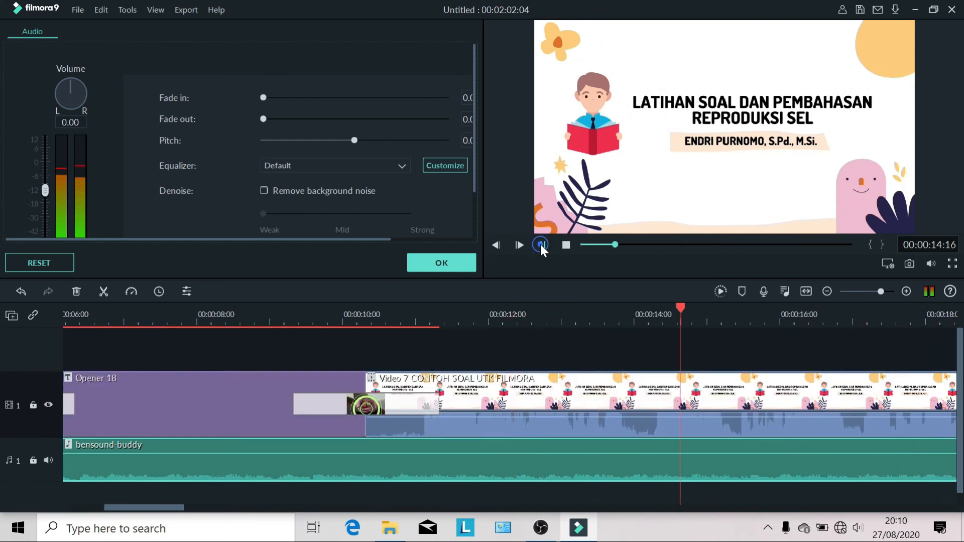
{"action": "left_click", "coordinate": [540, 245]}
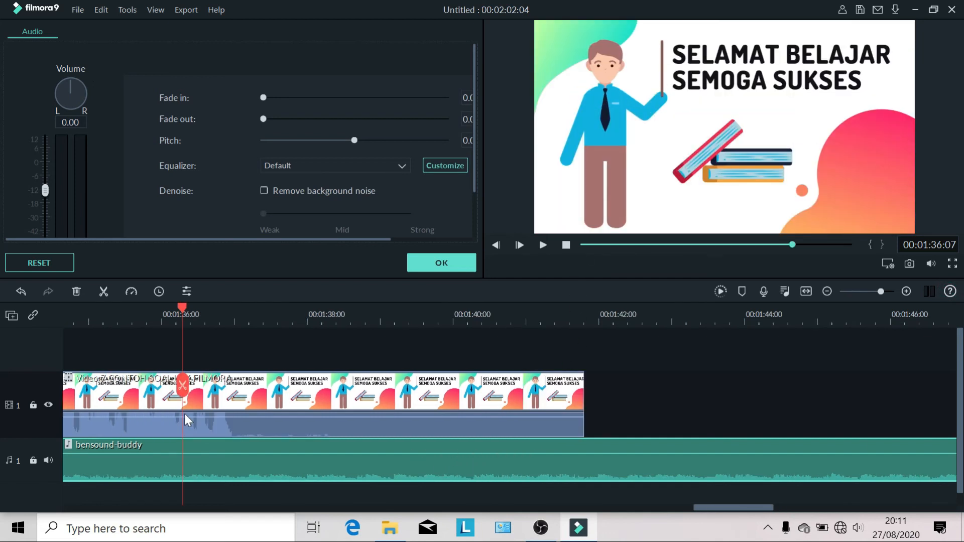
Split the bensound-buddy music at the end of the lesson clip, 00:01:41:20, and delete the part after the cut
{"action": "left_click_drag", "start_coordinate": [182, 414], "coordinate": [588, 448]}
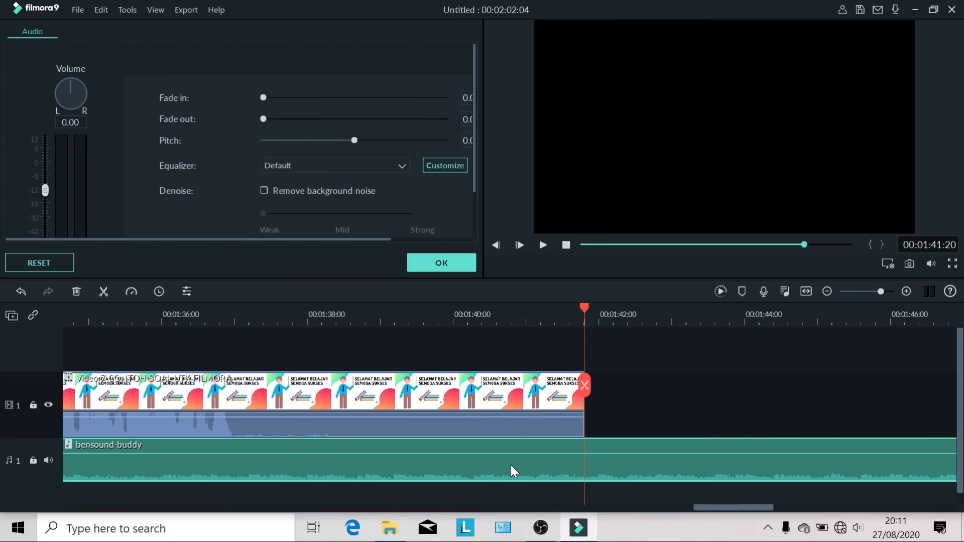
{"action": "left_click", "coordinate": [584, 385]}
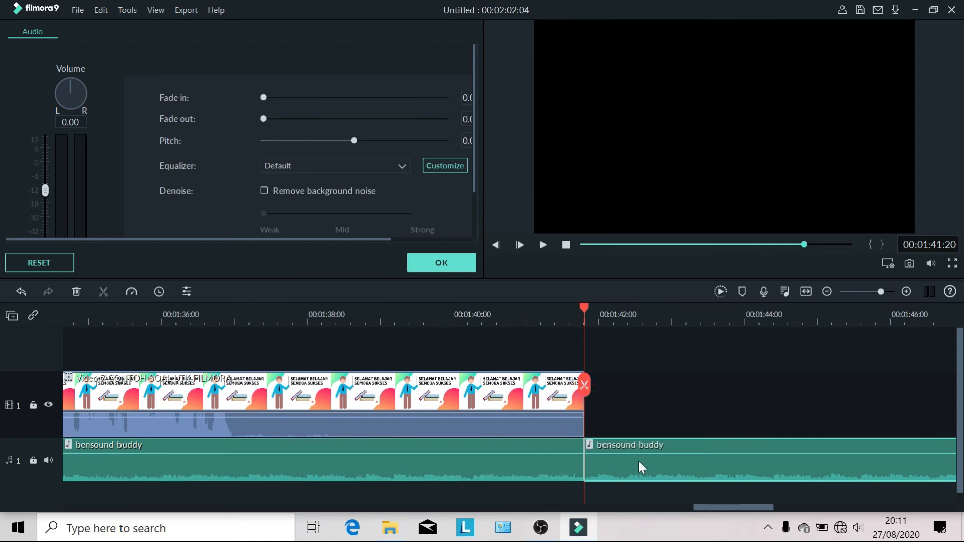
{"action": "key", "text": "Delete"}
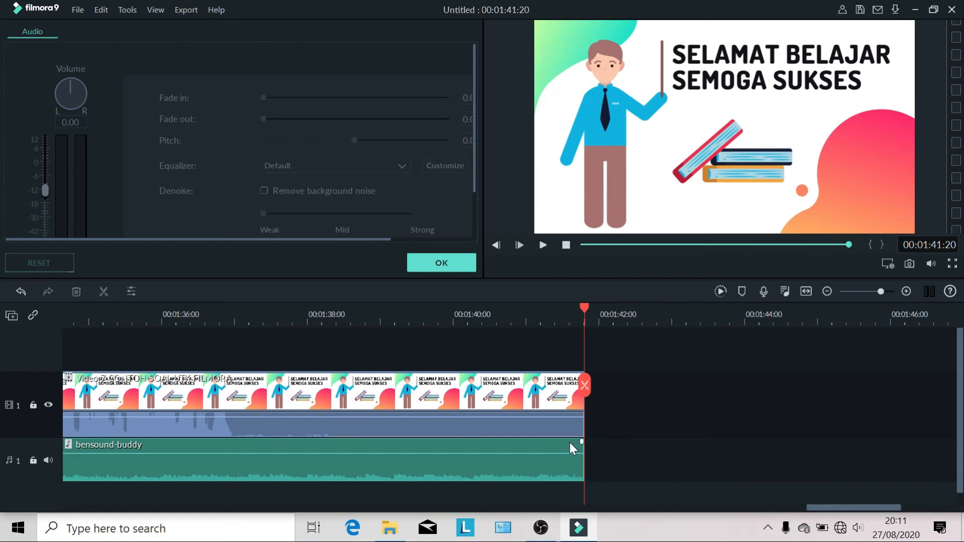
{"action": "left_click", "coordinate": [515, 346]}
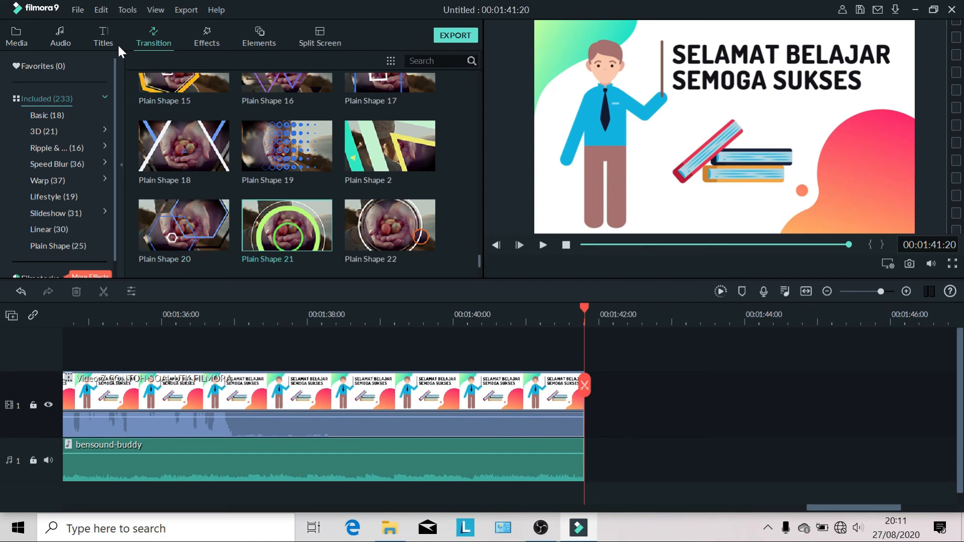
{"action": "left_click", "coordinate": [104, 36]}
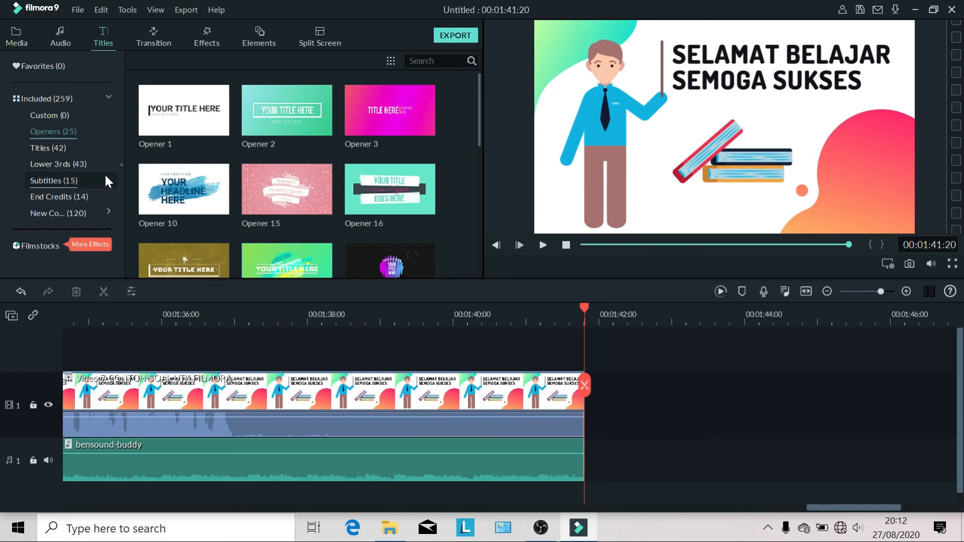
{"action": "scroll", "coordinate": [329, 170], "scroll_direction": "down", "scroll_amount": 3}
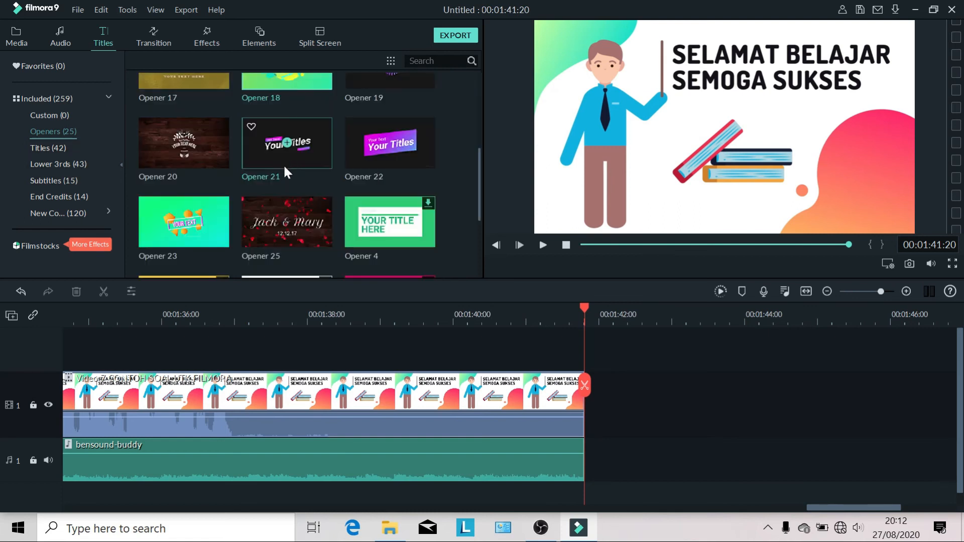
{"action": "scroll", "coordinate": [284, 167], "scroll_direction": "up", "scroll_amount": 3}
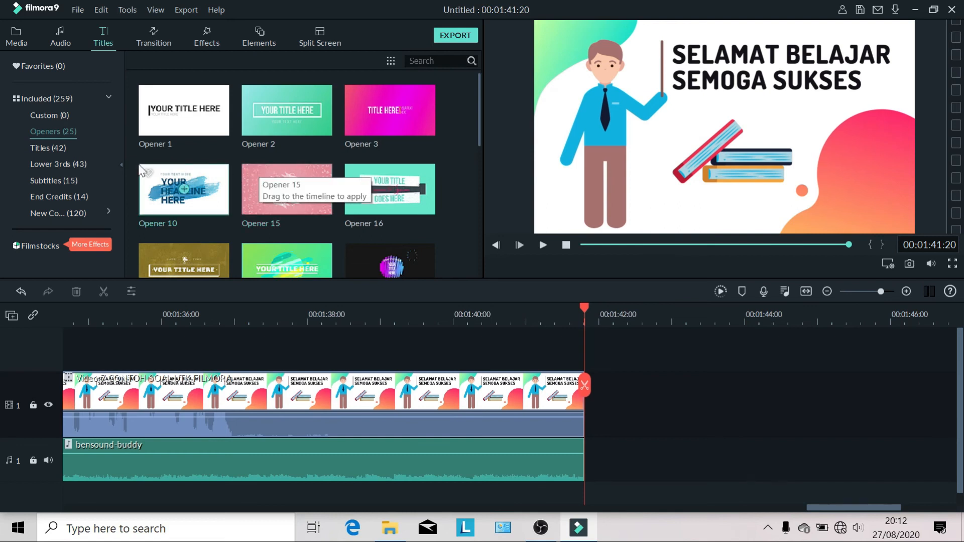
{"action": "left_click", "coordinate": [58, 97]}
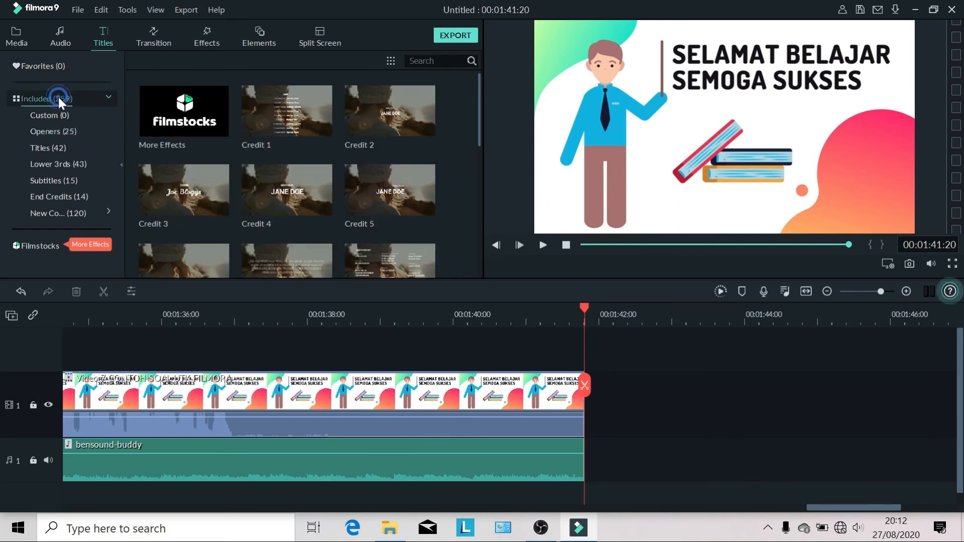
Add the Green and Orange Handdrawn Science Class Education Presentation video from the shared media to video track 1, directly after the lesson clip
{"action": "left_click", "coordinate": [18, 39]}
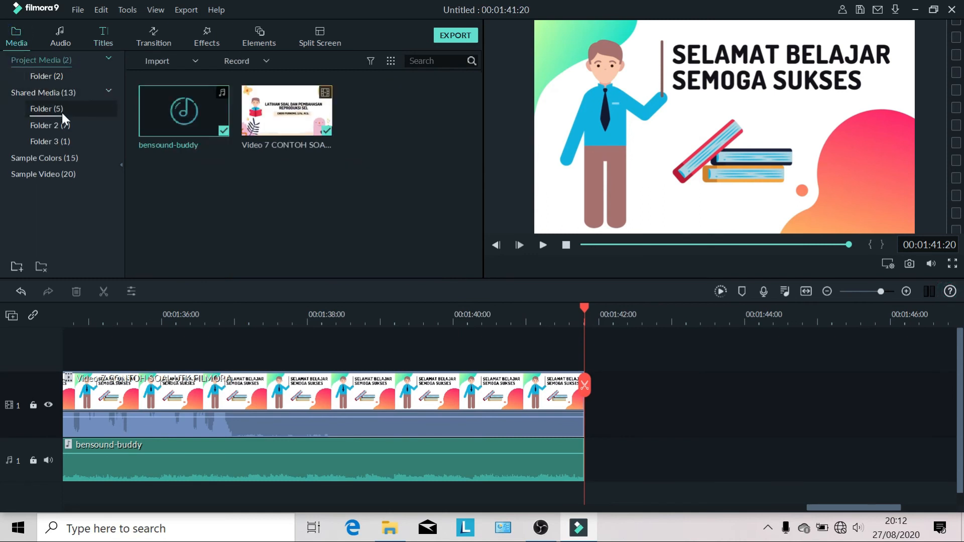
{"action": "left_click", "coordinate": [64, 91]}
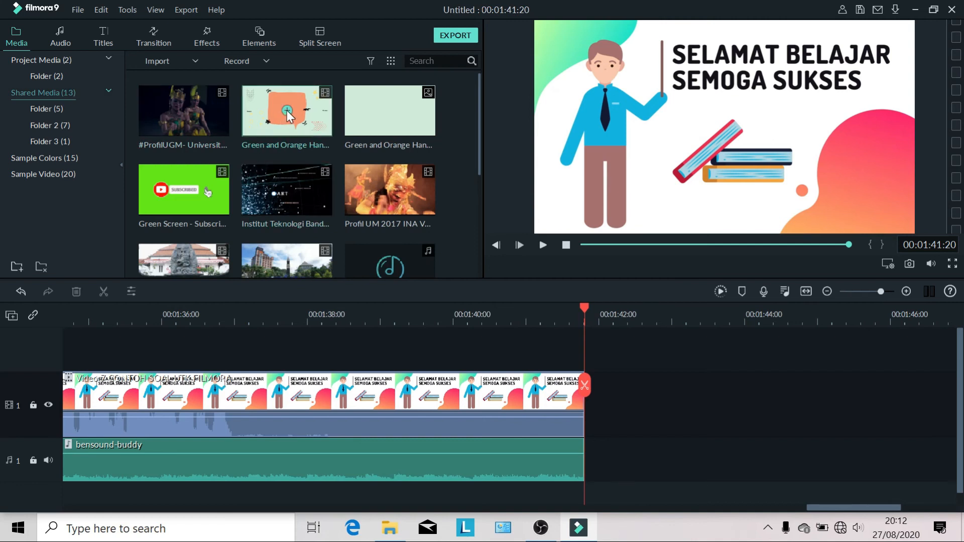
{"action": "left_click_drag", "start_coordinate": [266, 116], "coordinate": [609, 401]}
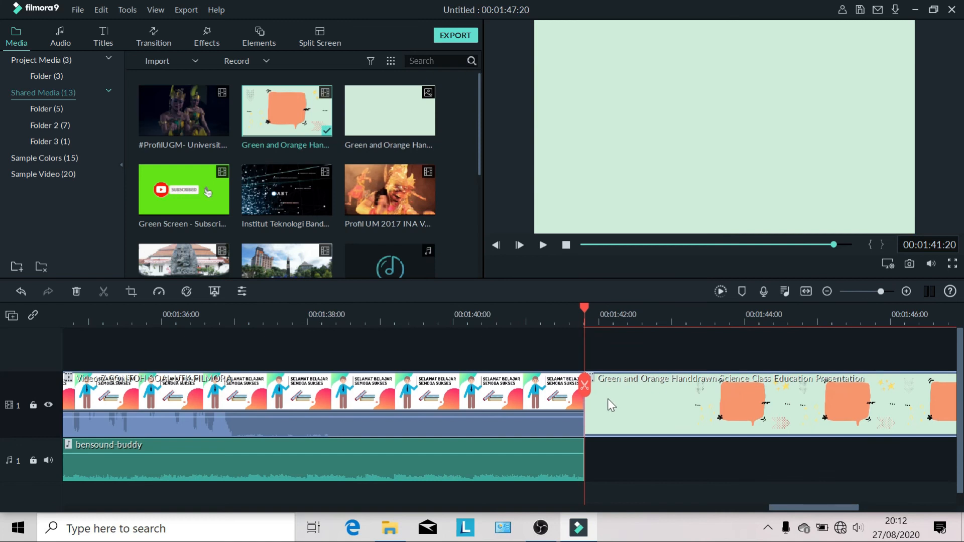
Place the New Title 4 title on video track 2 above the start of the green and orange closing clip and open it for editing
{"action": "left_click", "coordinate": [106, 36]}
{"action": "scroll", "coordinate": [315, 201], "scroll_direction": "down", "scroll_amount": 5}
{"action": "mouse_move", "coordinate": [317, 193]}
{"action": "scroll", "coordinate": [318, 186], "scroll_direction": "down", "scroll_amount": 3}
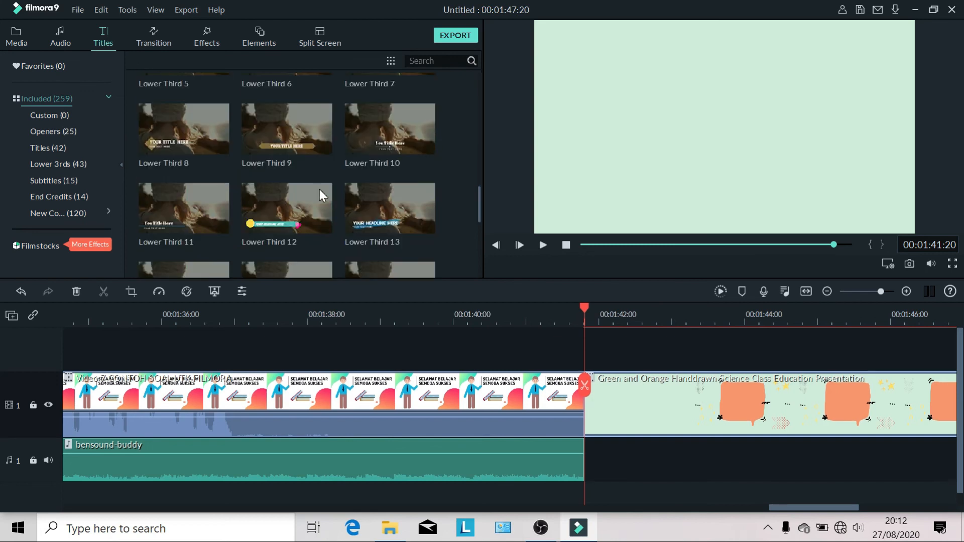
{"action": "scroll", "coordinate": [319, 189], "scroll_direction": "down", "scroll_amount": 2}
{"action": "scroll", "coordinate": [277, 246], "scroll_direction": "down", "scroll_amount": 2}
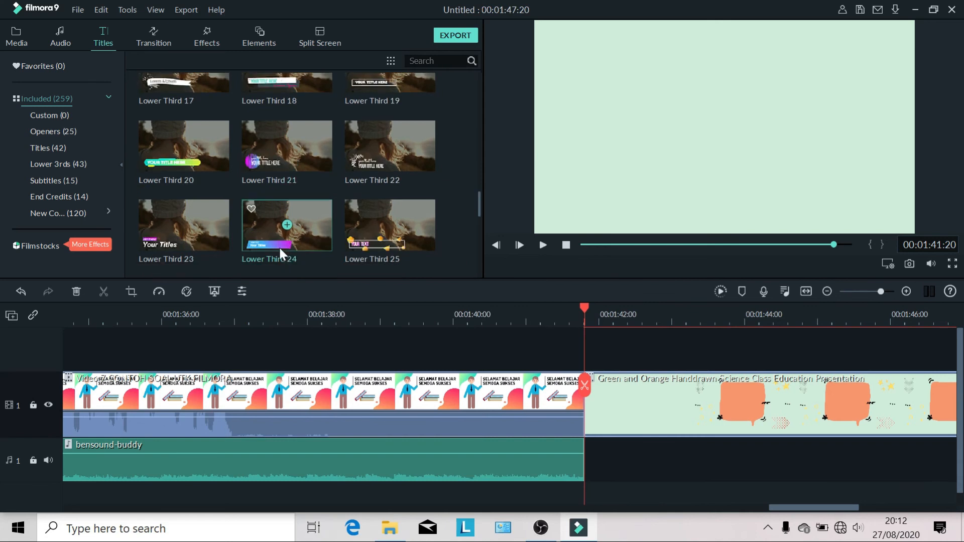
{"action": "scroll", "coordinate": [284, 242], "scroll_direction": "down", "scroll_amount": 3}
{"action": "scroll", "coordinate": [285, 239], "scroll_direction": "down", "scroll_amount": 12}
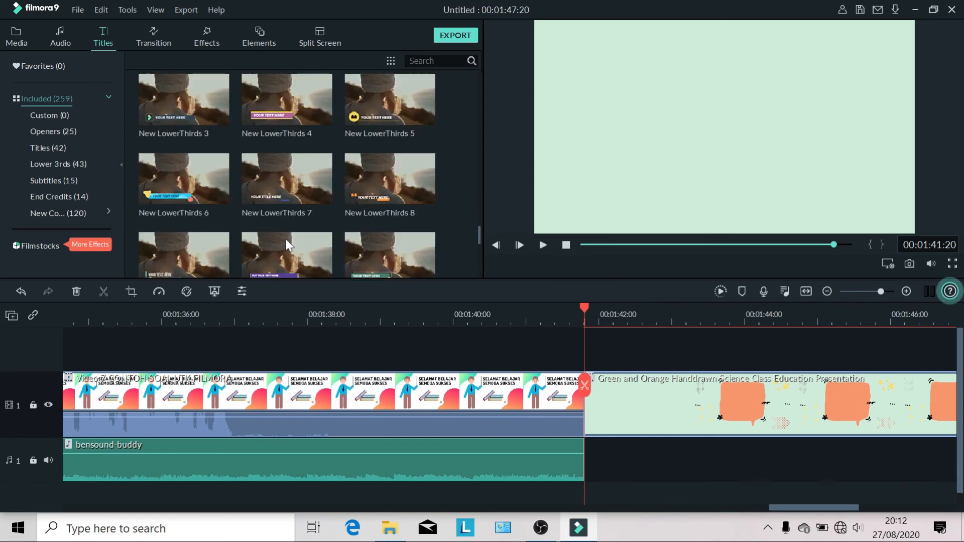
{"action": "scroll", "coordinate": [285, 237], "scroll_direction": "down", "scroll_amount": 3}
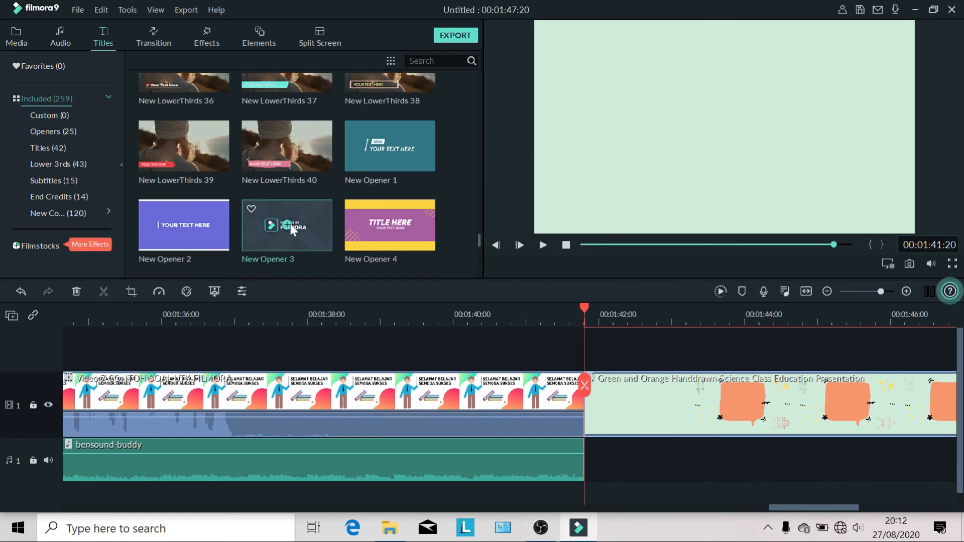
{"action": "scroll", "coordinate": [290, 224], "scroll_direction": "down", "scroll_amount": 4}
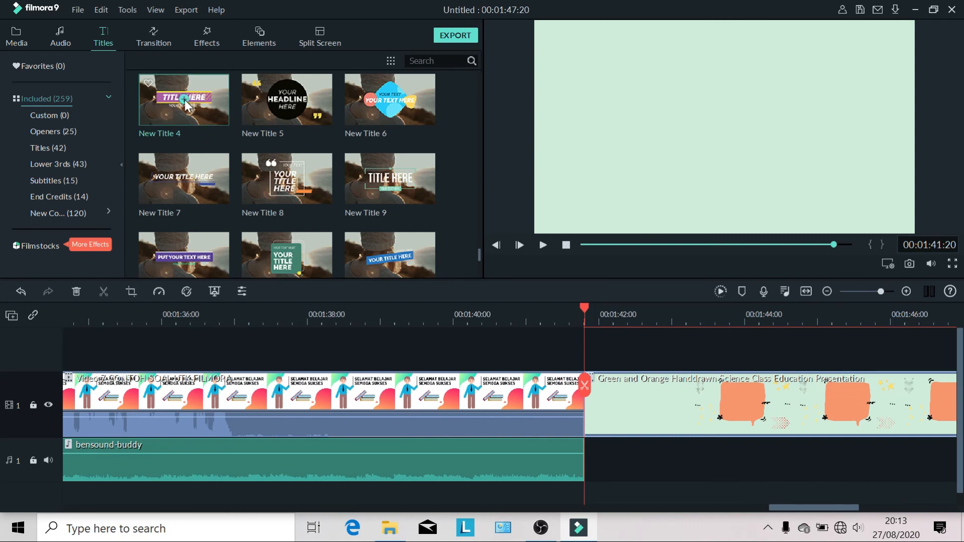
{"action": "left_click_drag", "start_coordinate": [186, 102], "coordinate": [701, 383]}
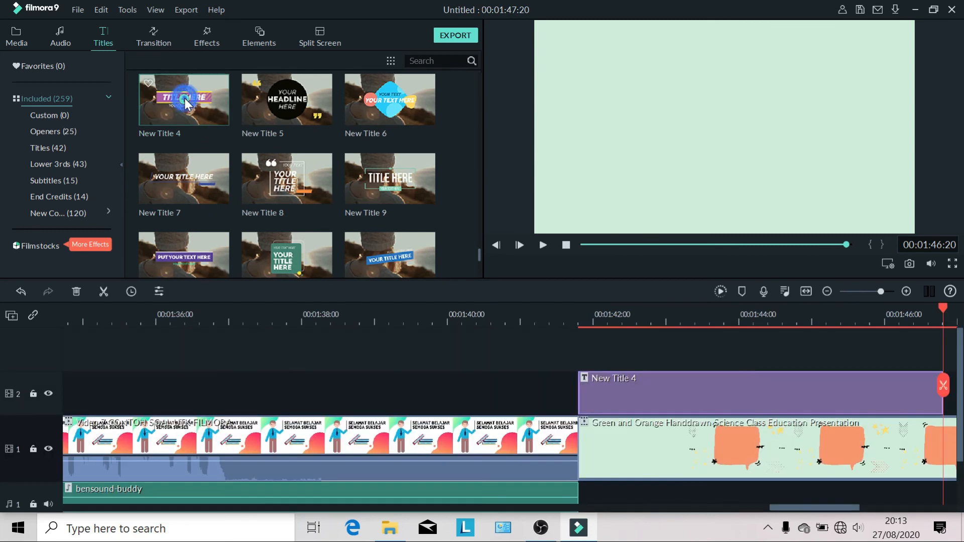
{"action": "double_click", "coordinate": [652, 402]}
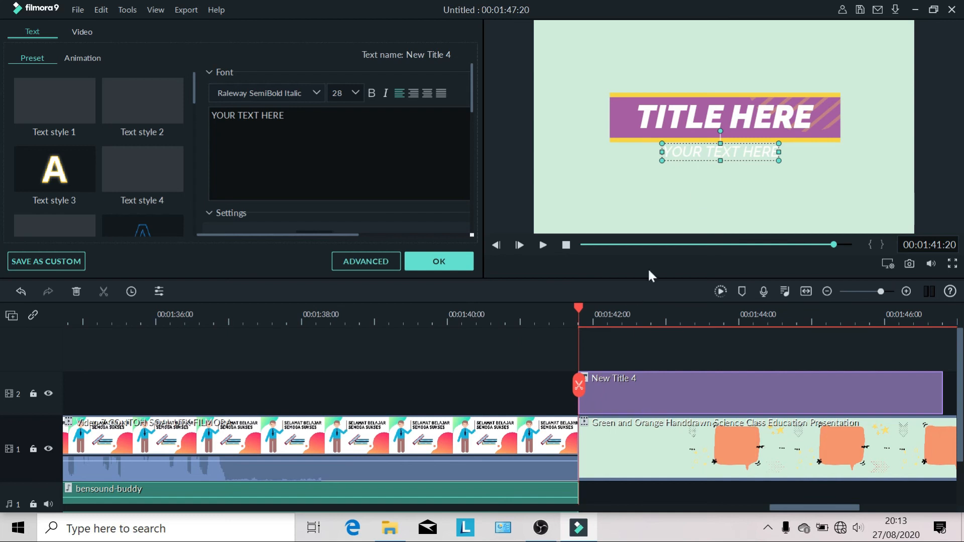
Replace the TITLE HERE text of the closing title with TERIMA KASIH, apply it and play the closing section
{"action": "left_click", "coordinate": [708, 115]}
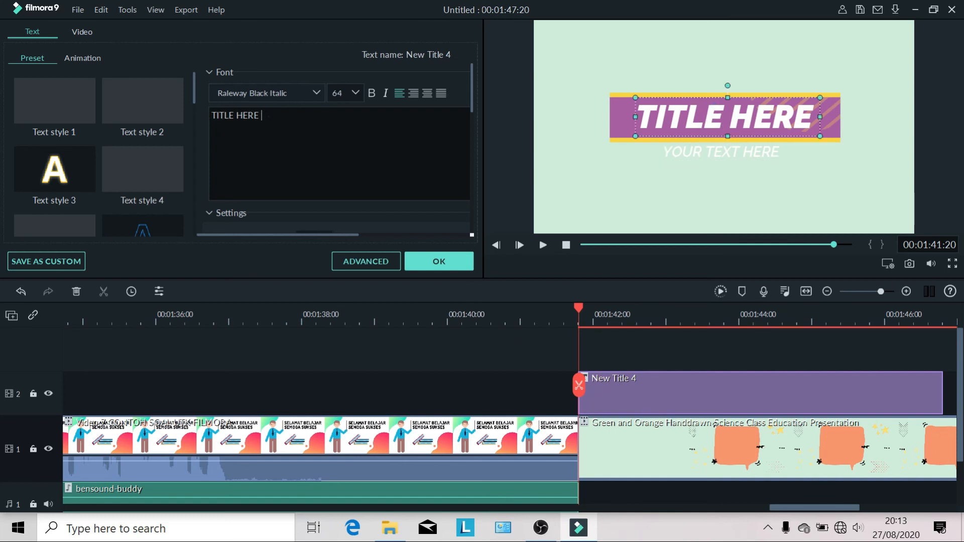
{"action": "key", "text": "ctrl+a"}
{"action": "type", "text": "TERIMAKASIH"}
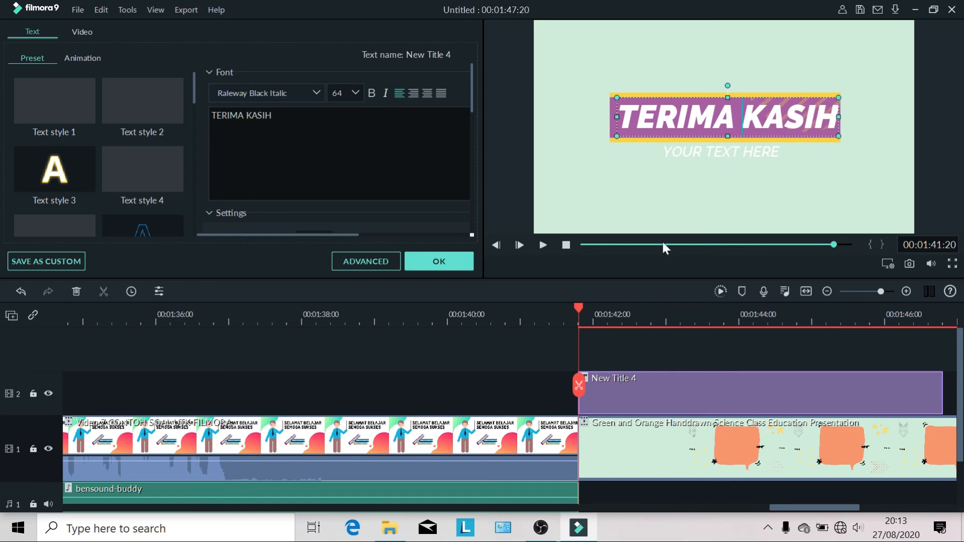
{"action": "left_click", "coordinate": [444, 261]}
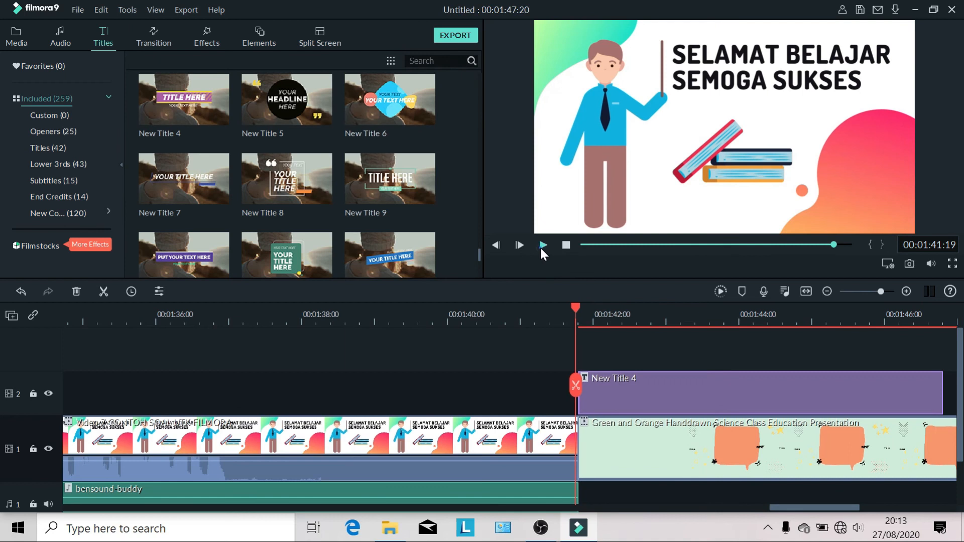
{"action": "left_click", "coordinate": [541, 245]}
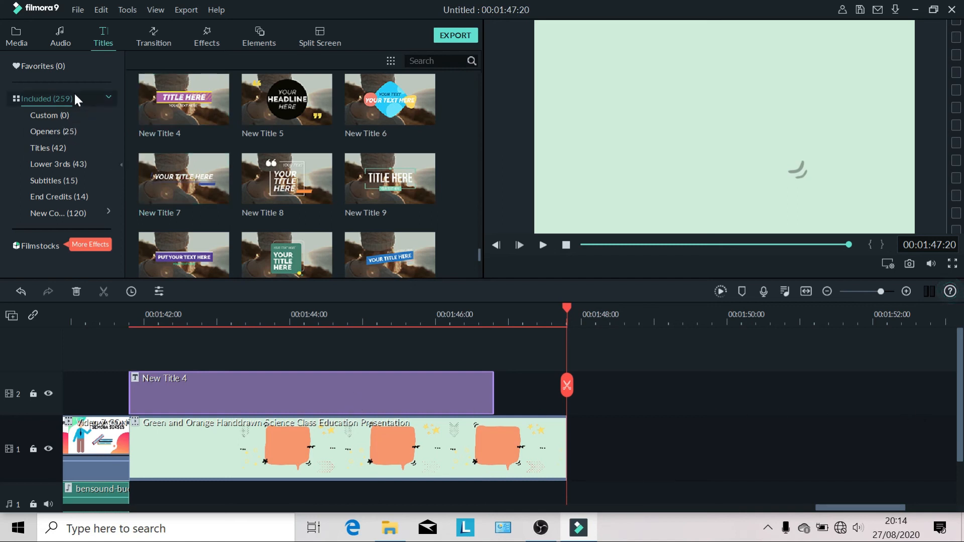
Place the Green Screen - Subscribe Button video on video track 2 directly after New Title 4, above the closing clips, and preview it
{"action": "left_click", "coordinate": [18, 38]}
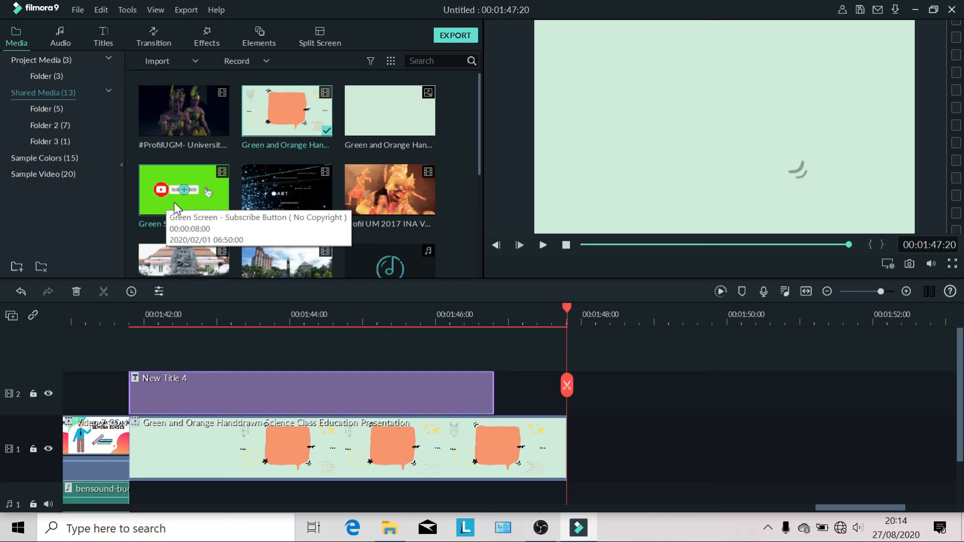
{"action": "left_click_drag", "start_coordinate": [170, 206], "coordinate": [504, 386]}
{"action": "left_click_drag", "start_coordinate": [563, 444], "coordinate": [312, 445]}
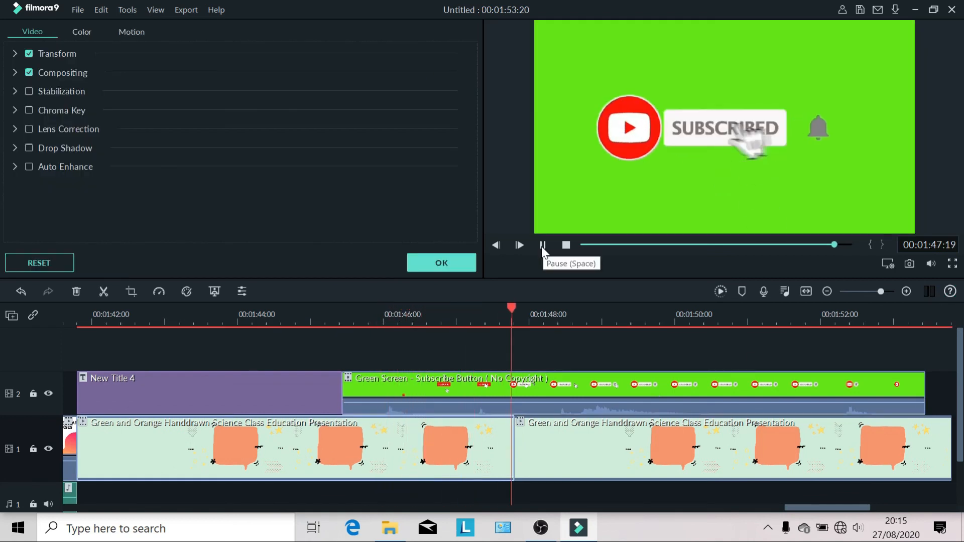
{"action": "left_click", "coordinate": [542, 245]}
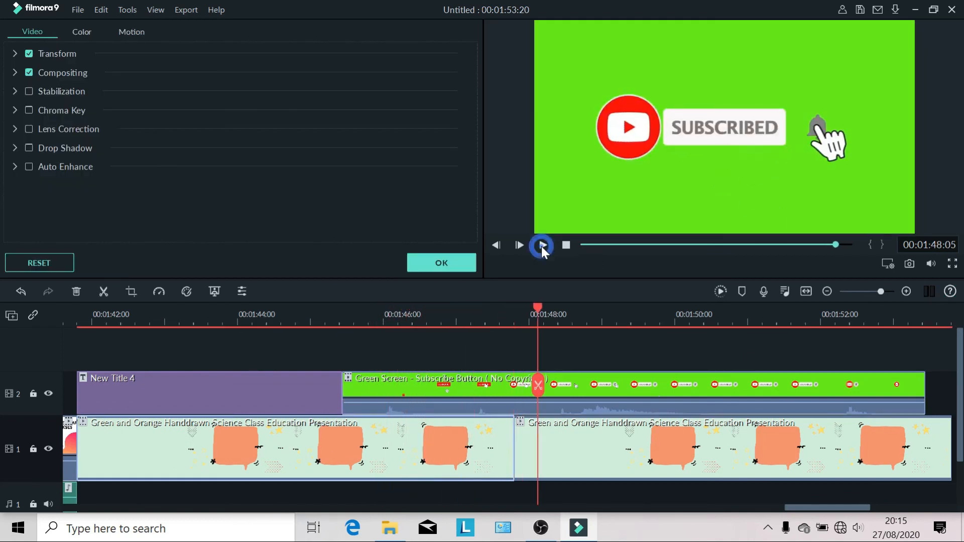
Remove the green background of the subscribe button clip with Chroma Key and play the result from just before the clip
{"action": "left_click", "coordinate": [603, 393]}
{"action": "left_click", "coordinate": [603, 393]}
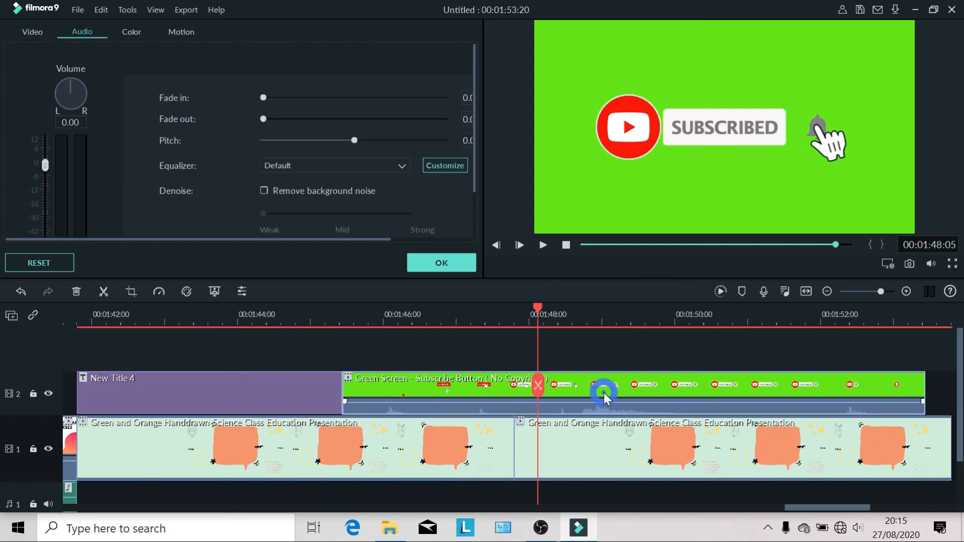
{"action": "left_click", "coordinate": [33, 32]}
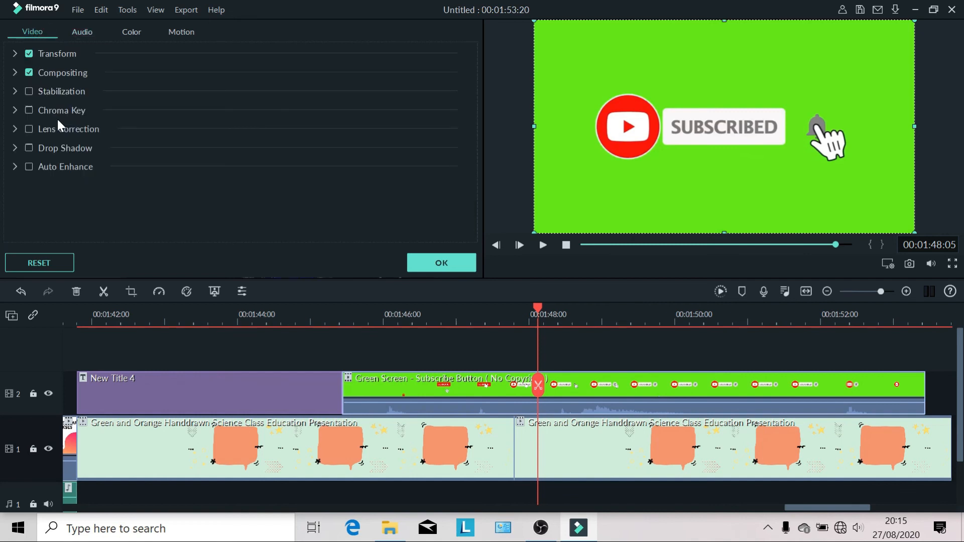
{"action": "left_click", "coordinate": [29, 110]}
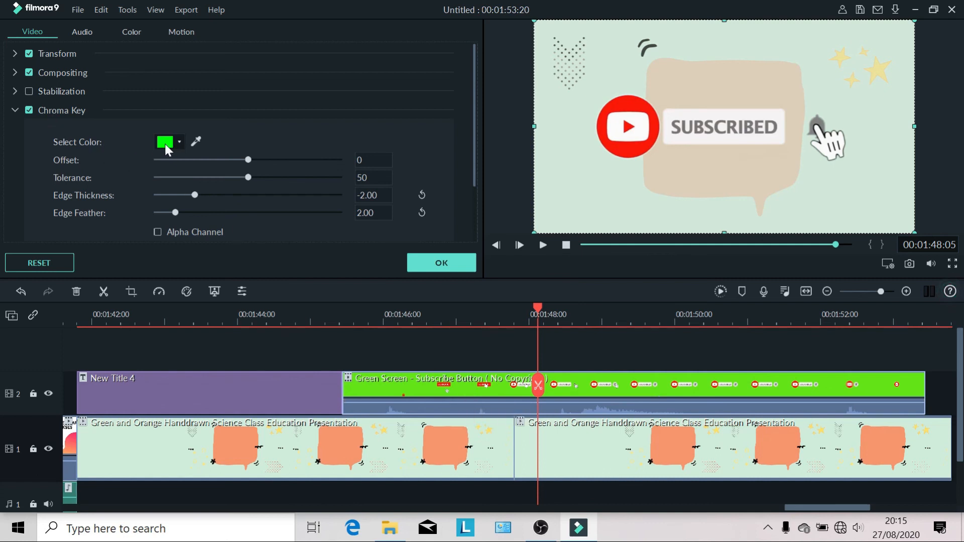
{"action": "left_click", "coordinate": [442, 262]}
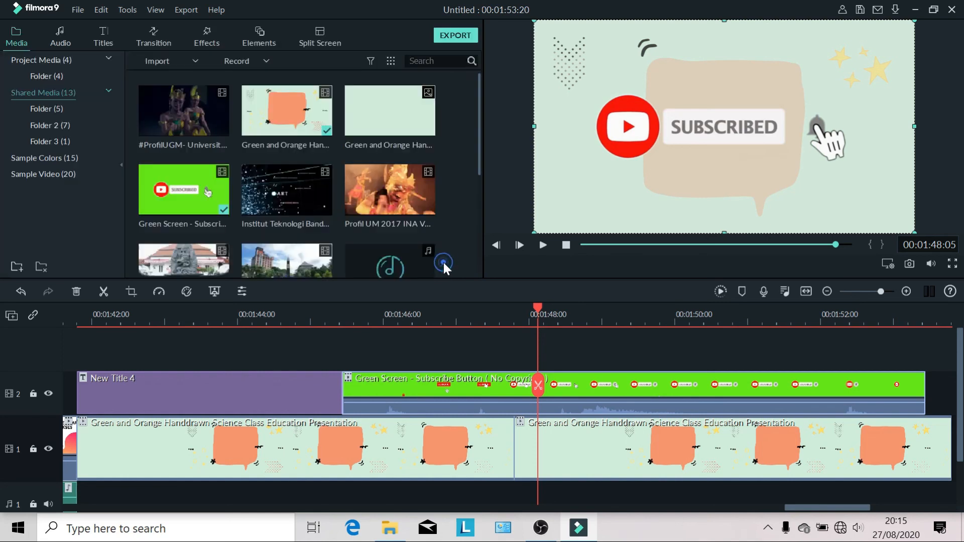
{"action": "left_click_drag", "start_coordinate": [535, 307], "coordinate": [334, 339]}
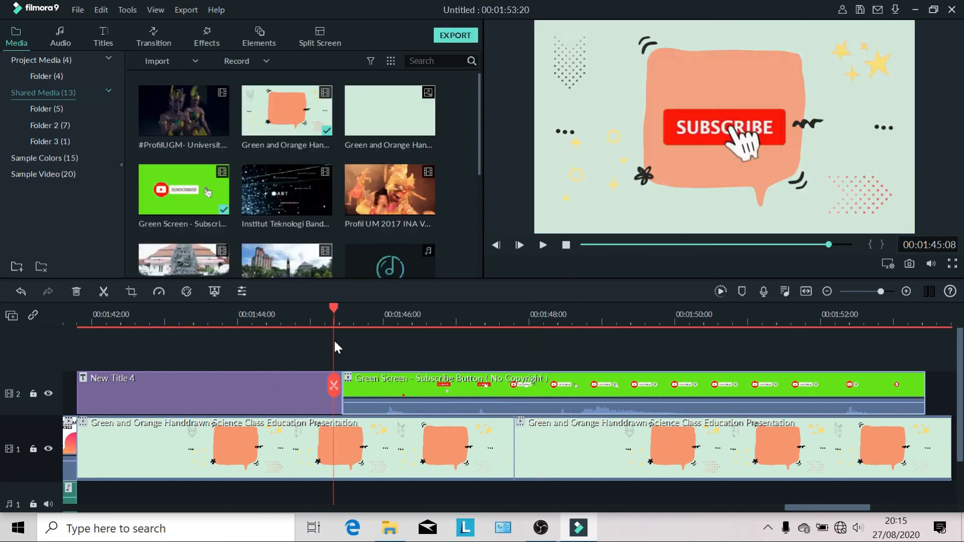
{"action": "left_click", "coordinate": [543, 245]}
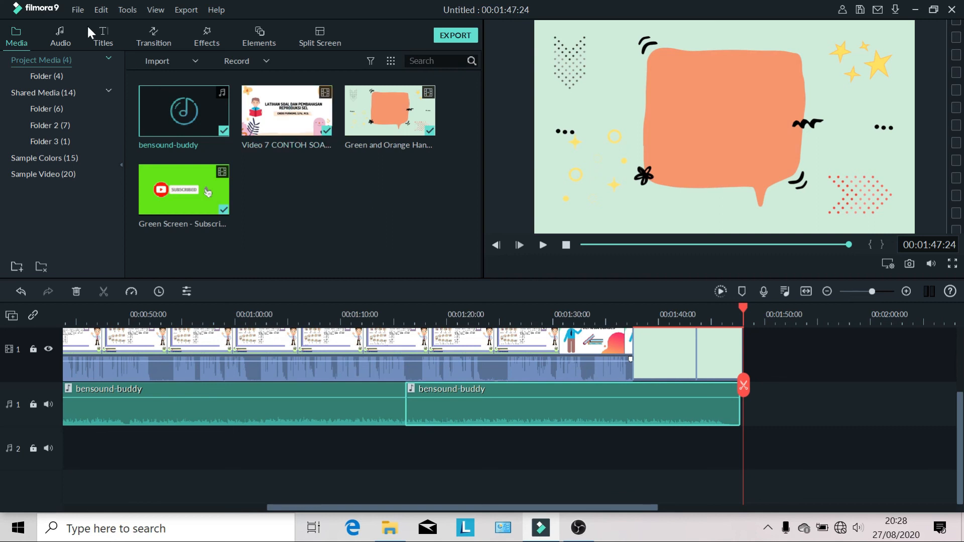
Save the project under the name LATIHAN in the FILE PROJECT folder
{"action": "left_click", "coordinate": [80, 7]}
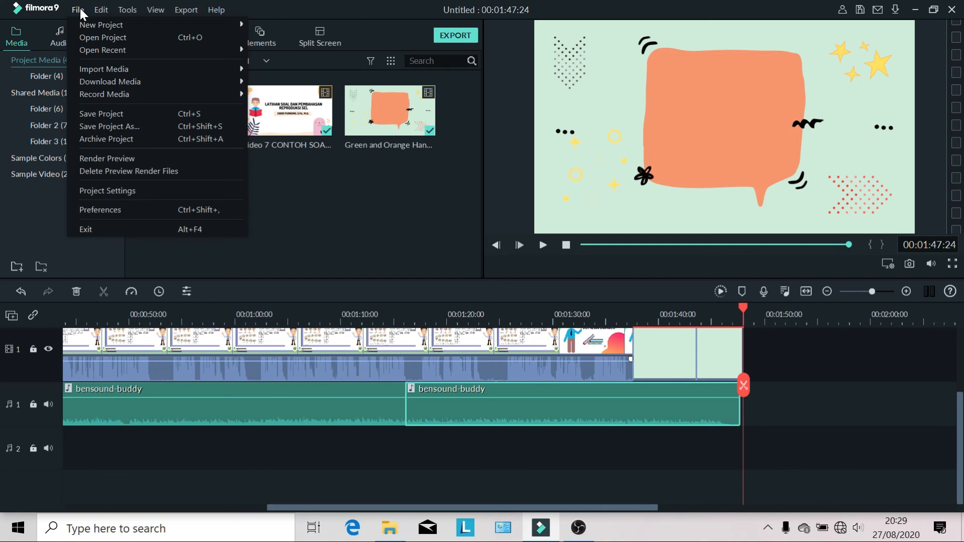
{"action": "left_click", "coordinate": [116, 129]}
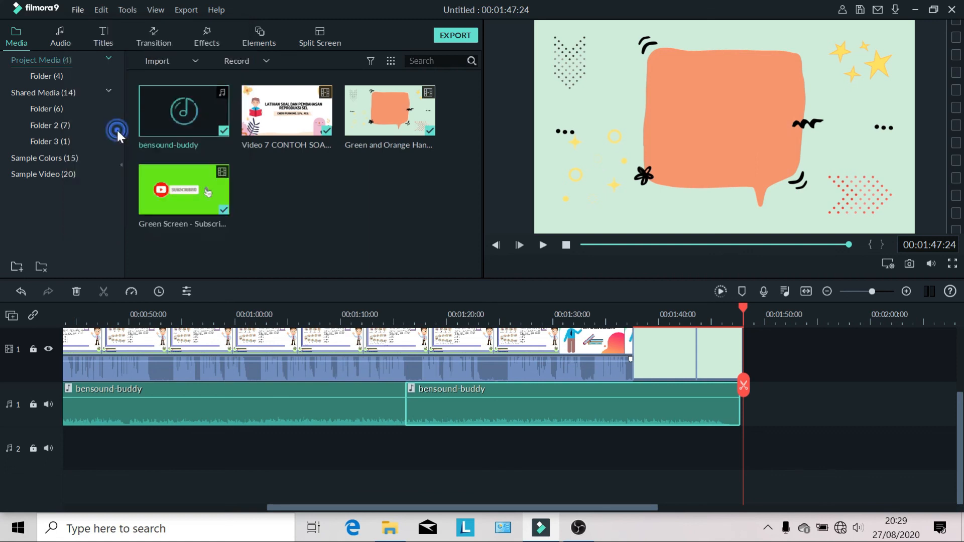
{"action": "left_click_drag", "start_coordinate": [160, 295], "coordinate": [96, 298]}
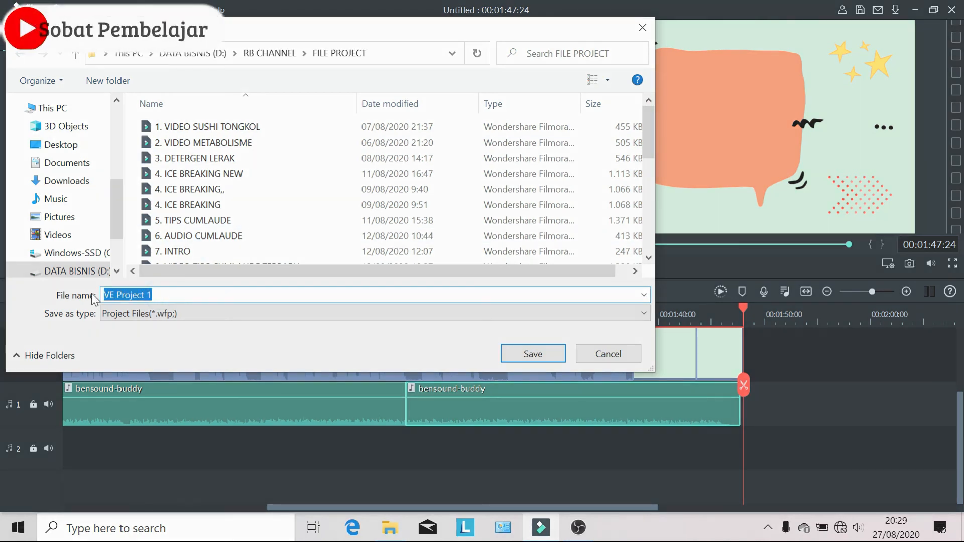
{"action": "type", "text": "LATIHAN"}
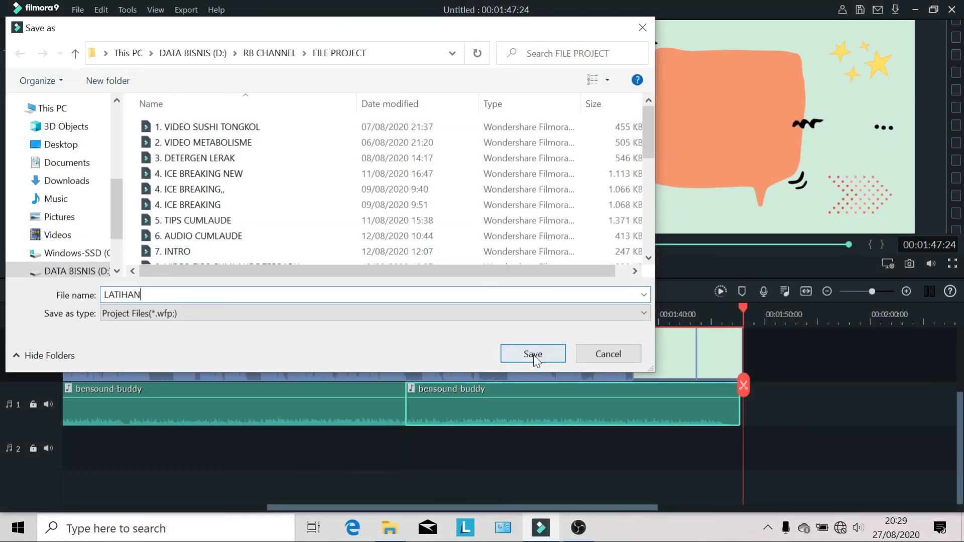
{"action": "left_click", "coordinate": [533, 354]}
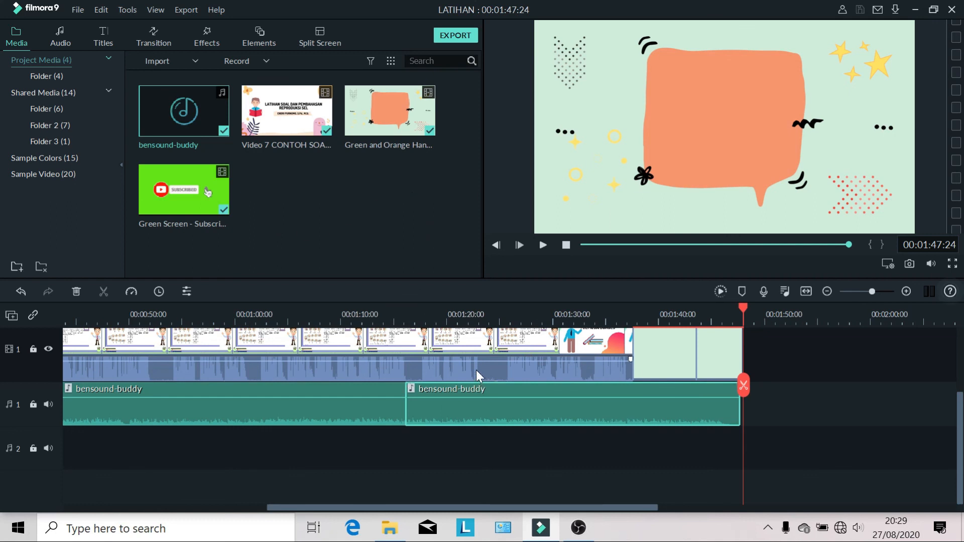
Set up a local MP4 export named LATIHAN with E:/VIDEO SIAP TAYANG as the destination folder
{"action": "left_click", "coordinate": [447, 37]}
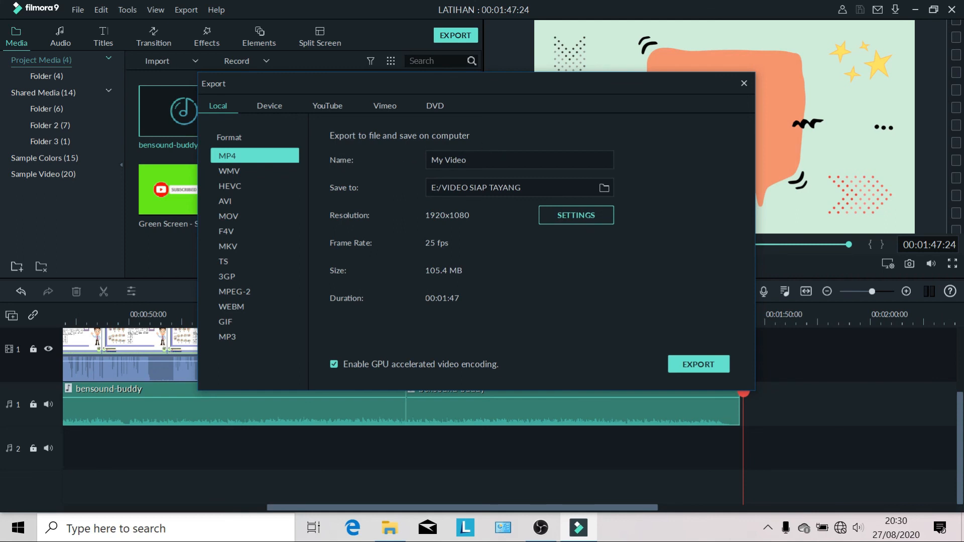
{"action": "triple_click", "coordinate": [484, 161]}
{"action": "type", "text": "LATIHAN"}
{"action": "left_click", "coordinate": [603, 187]}
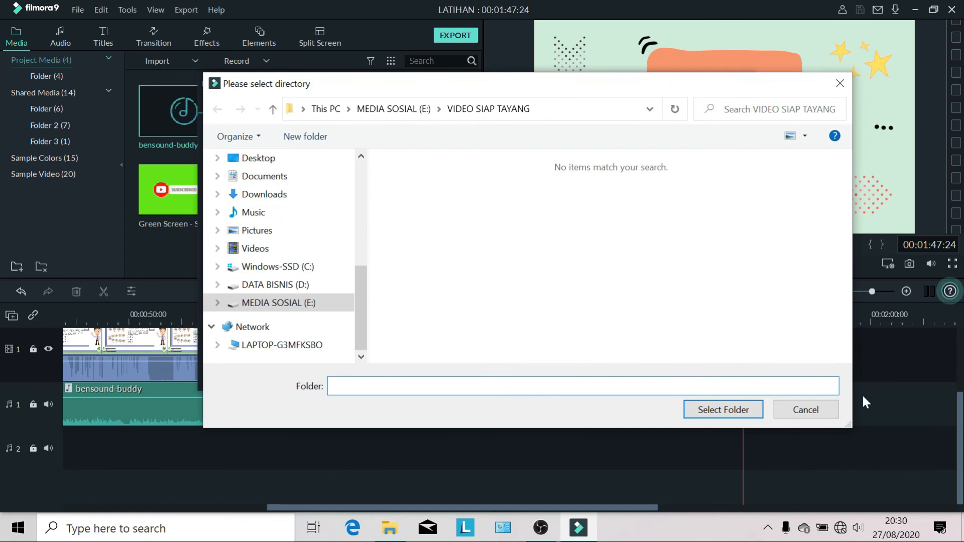
{"action": "left_click", "coordinate": [814, 410]}
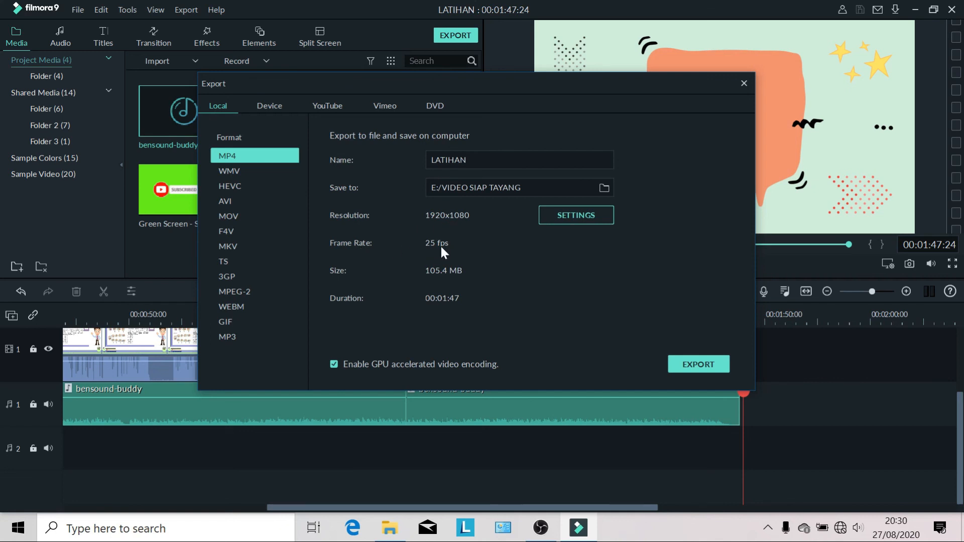
Accept the export settings of Better quality, H.264, 1920x1080 and 25 fps, and export the video
{"action": "left_click", "coordinate": [580, 215]}
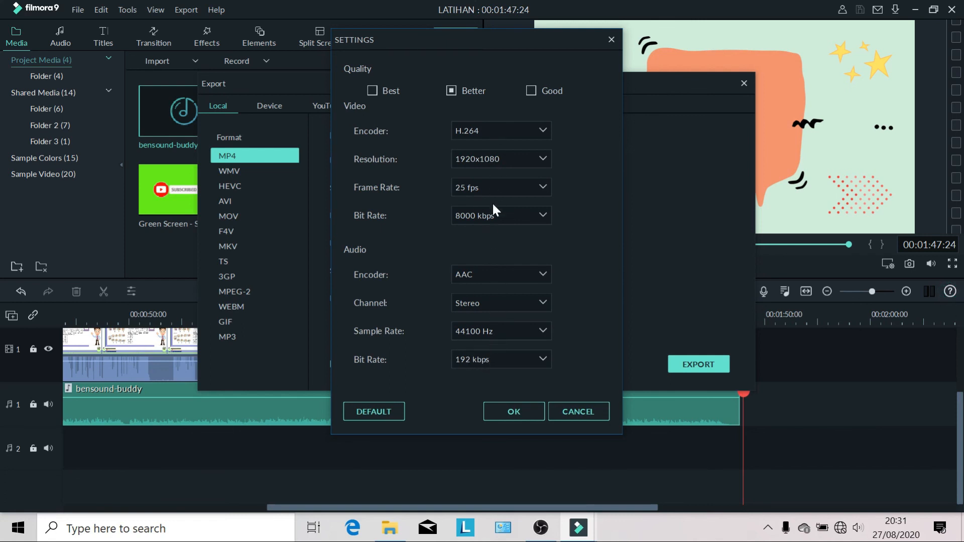
{"action": "left_click", "coordinate": [517, 412]}
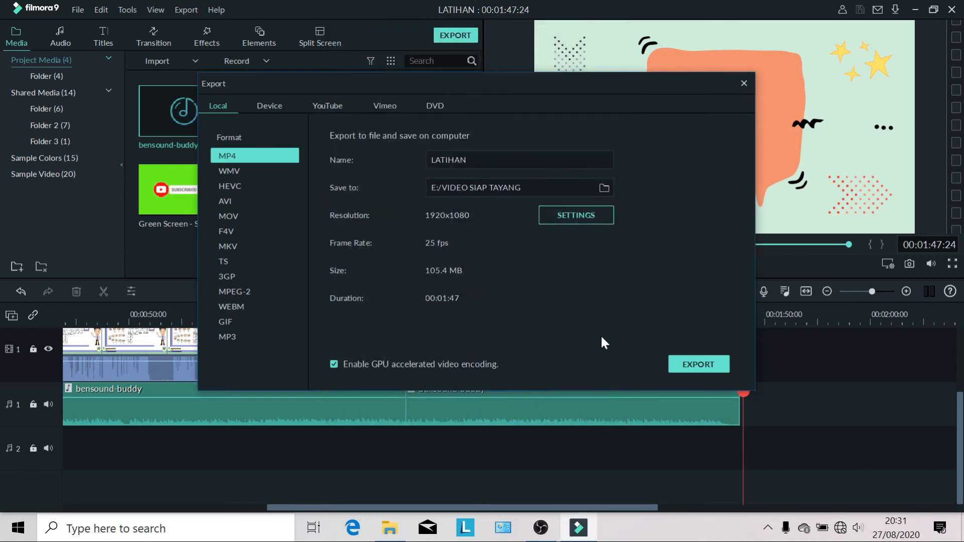
{"action": "left_click", "coordinate": [697, 371]}
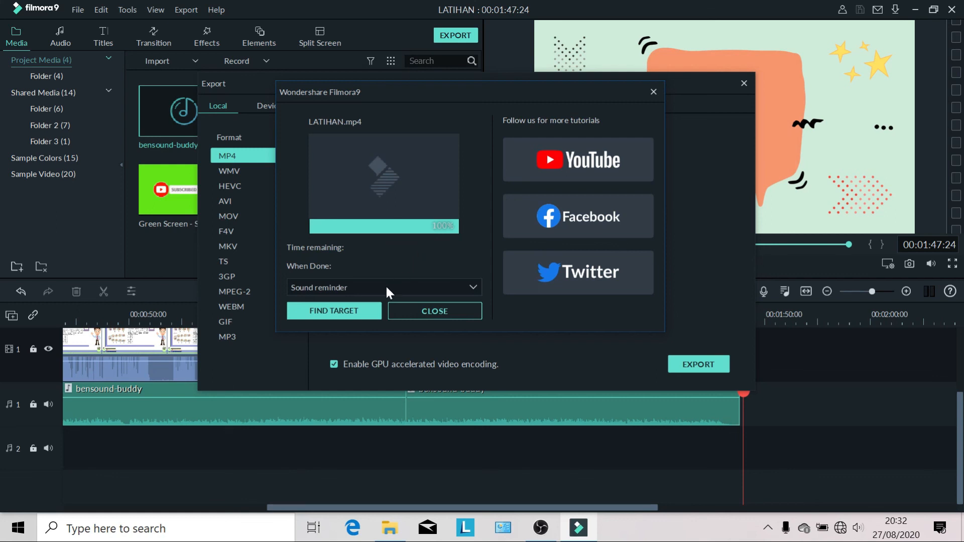
Open the exported LATIHAN video from its folder and skip ahead through playback to check the lesson and closing parts
{"action": "left_click", "coordinate": [336, 311]}
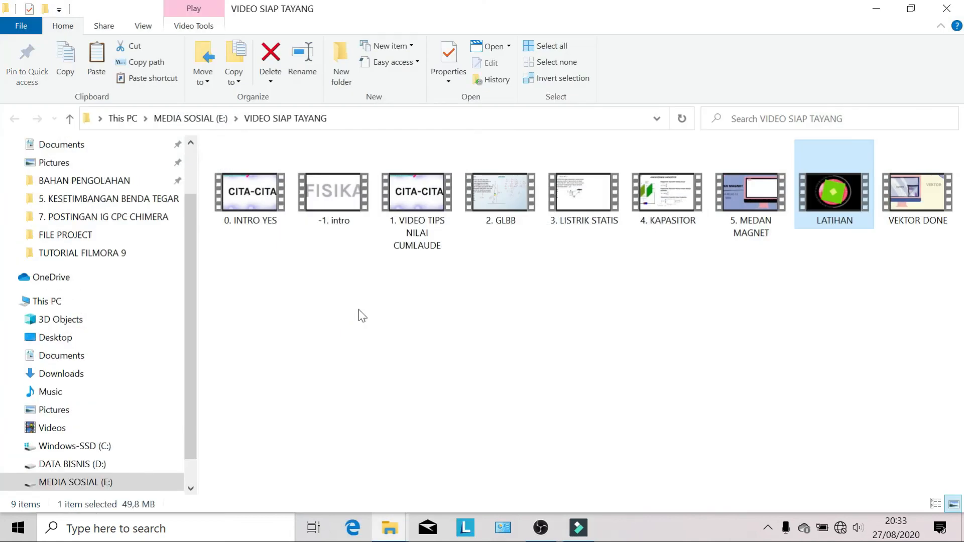
{"action": "double_click", "coordinate": [834, 197]}
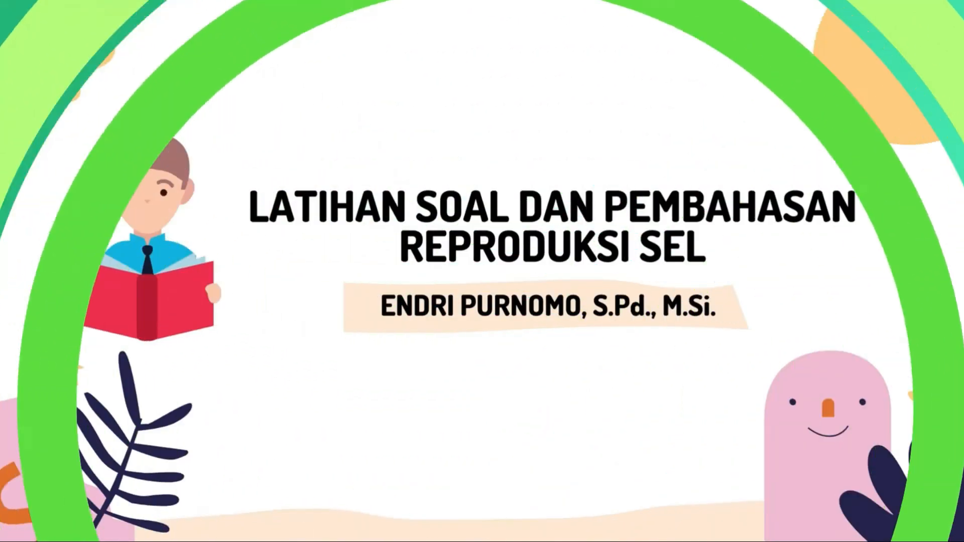
{"action": "left_click", "coordinate": [229, 458]}
{"action": "left_click_drag", "start_coordinate": [416, 462], "coordinate": [693, 458]}
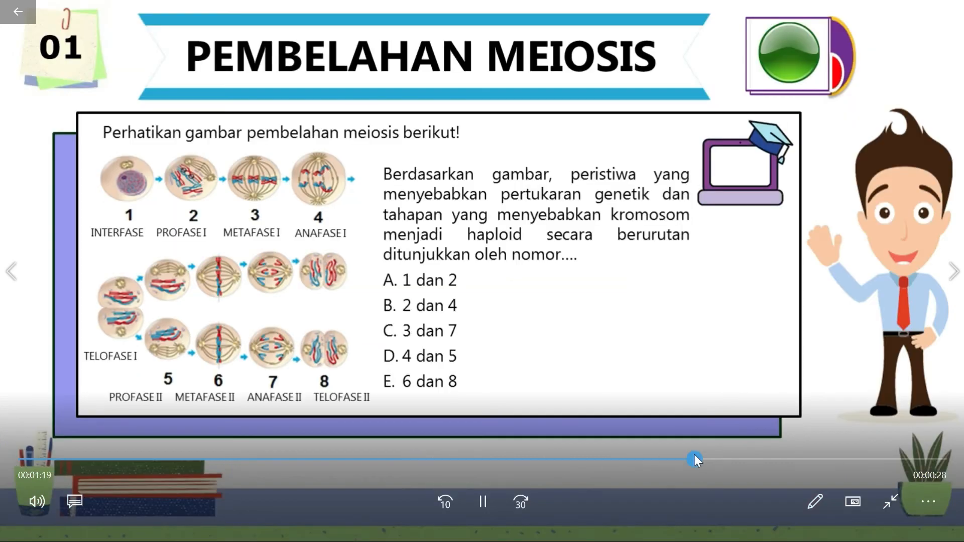
{"action": "left_click", "coordinate": [803, 459]}
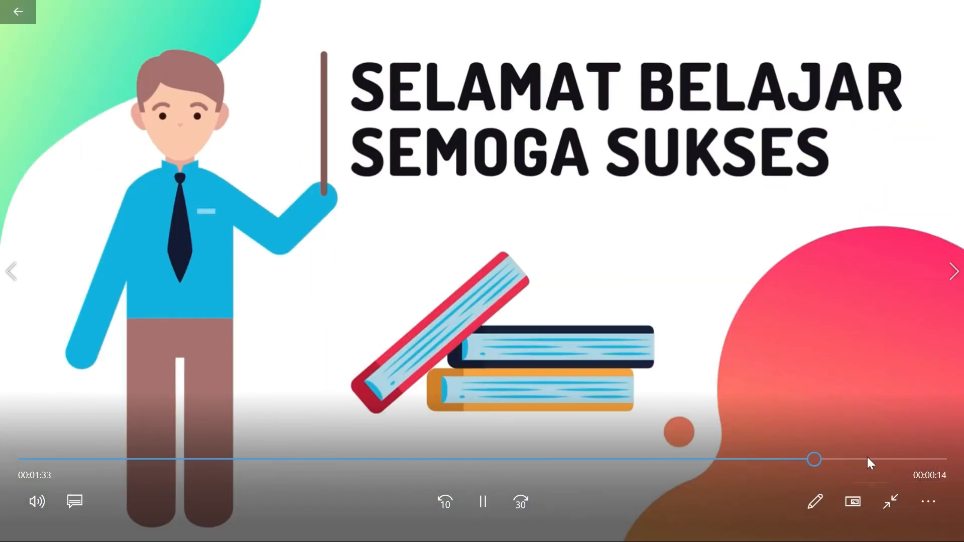